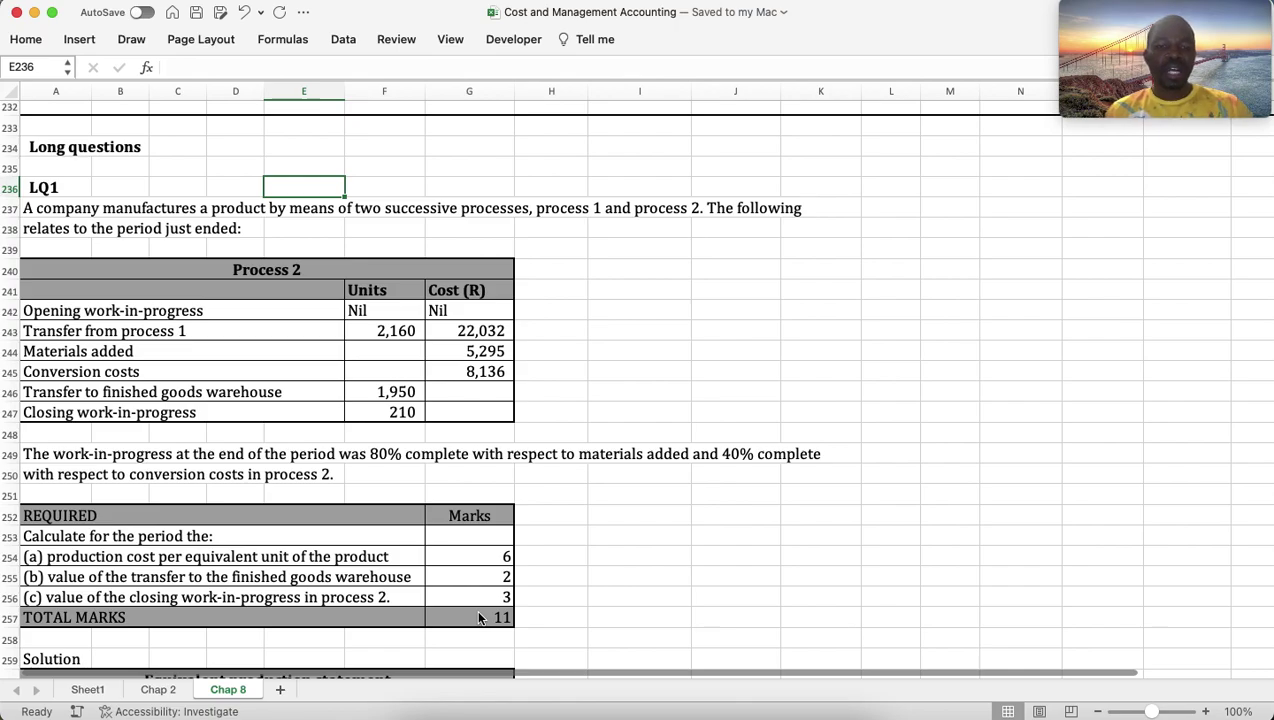
Review the LQ1 question and solution template, and enter 2160 as the Started input units in the equivalent production statement.
scroll(479, 618, down, 8)
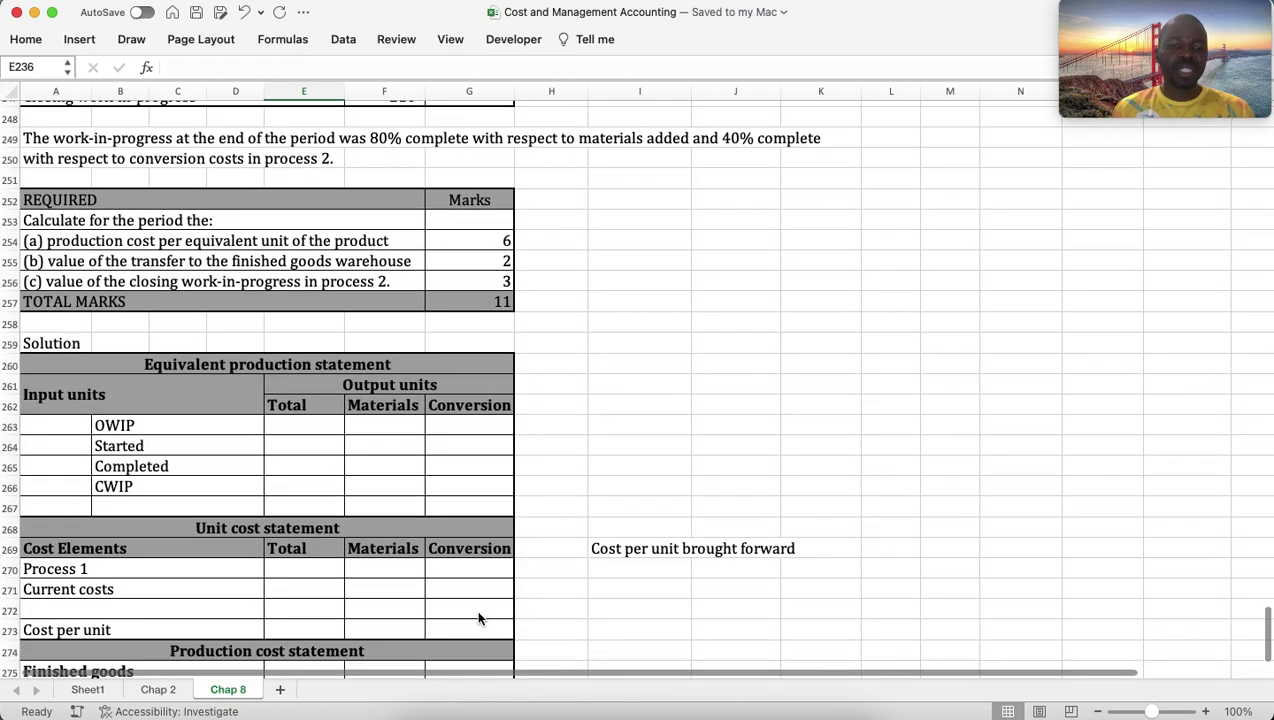
scroll(479, 618, down, 4)
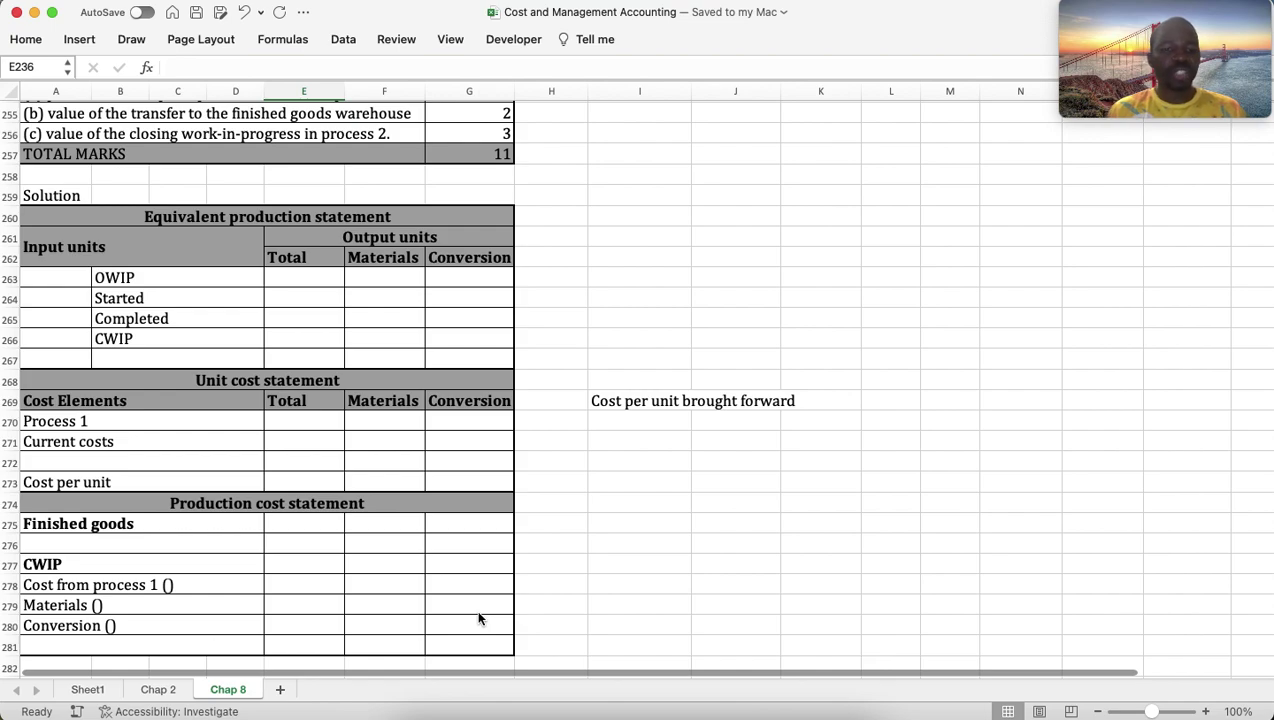
scroll(479, 618, up, 6)
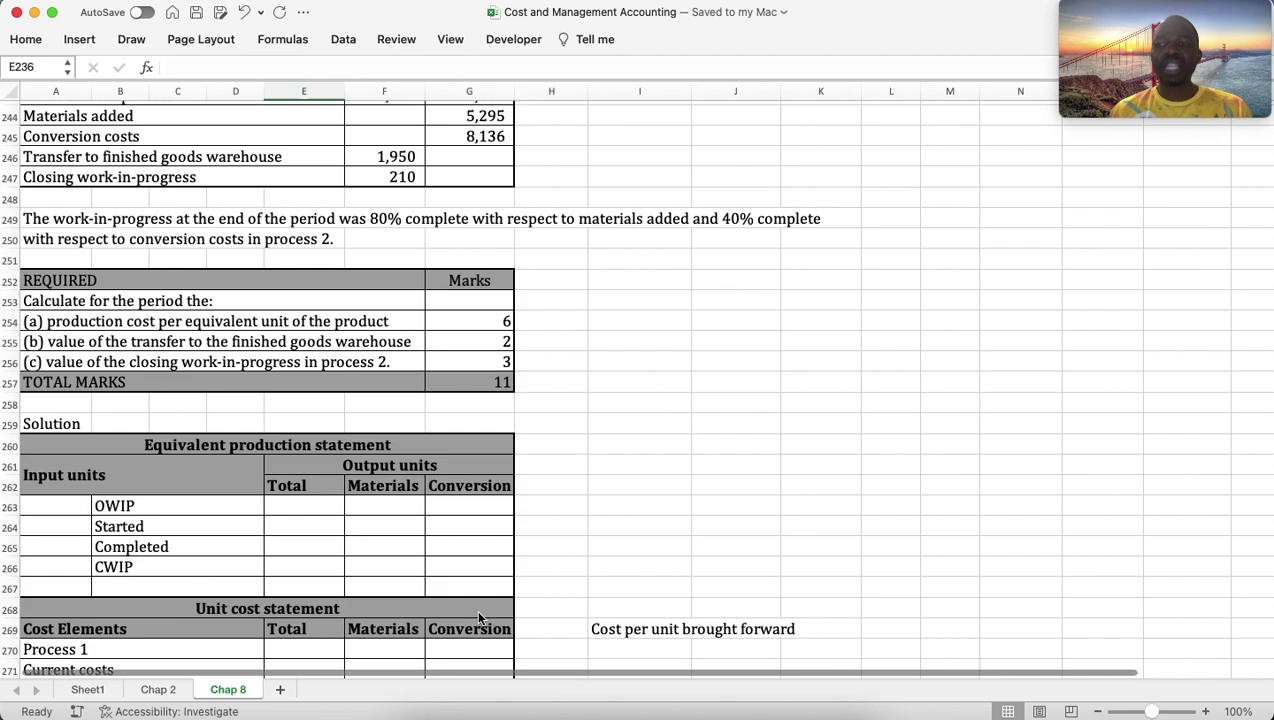
scroll(338, 500, up, 5)
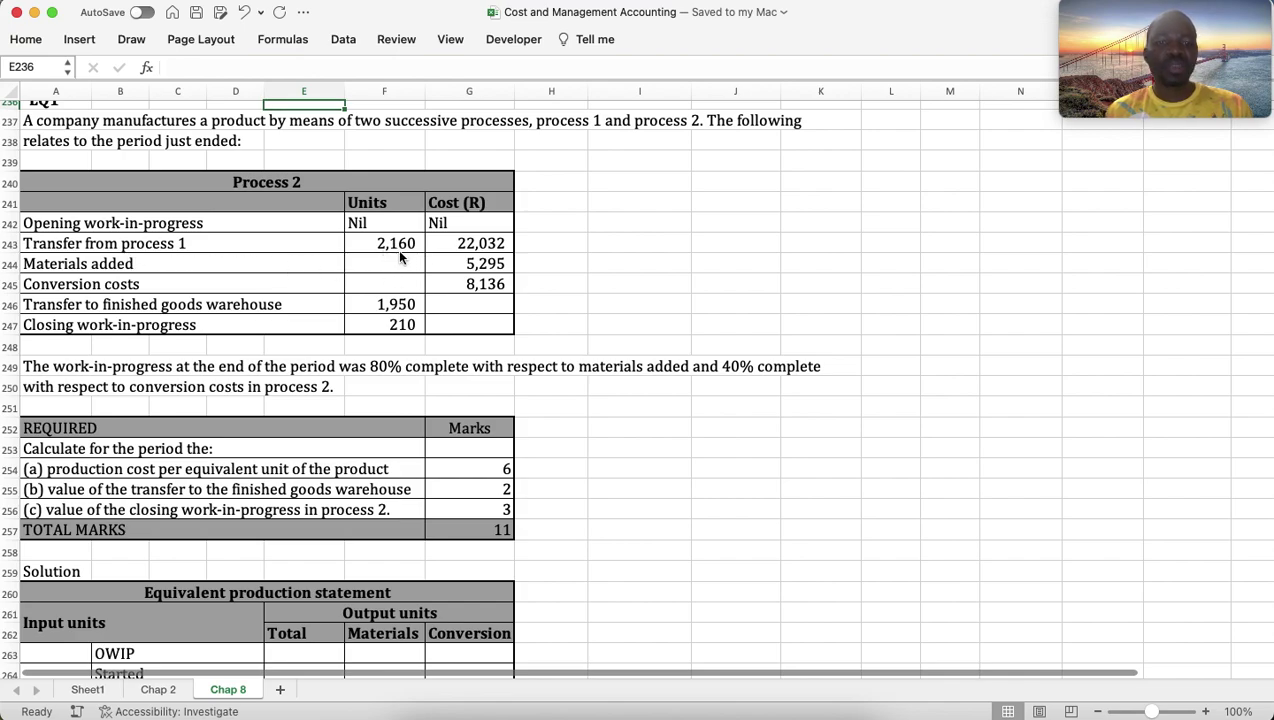
scroll(352, 342, down, 5)
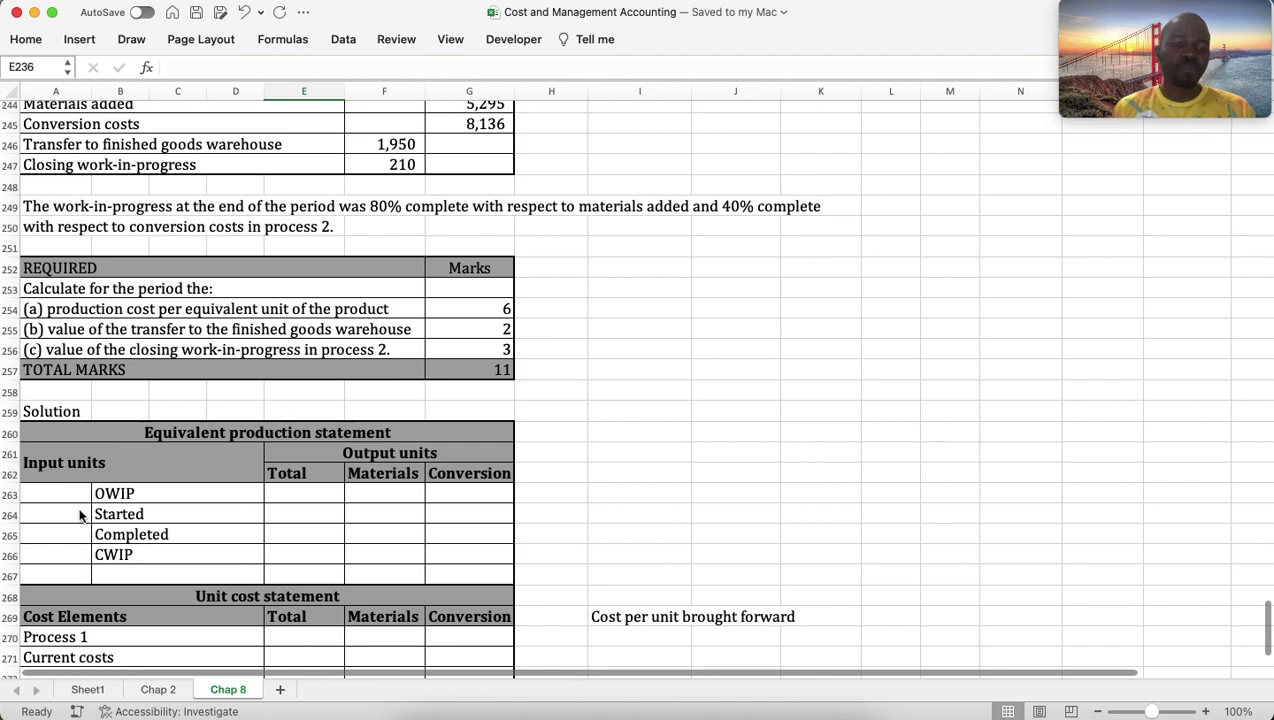
click(72, 516)
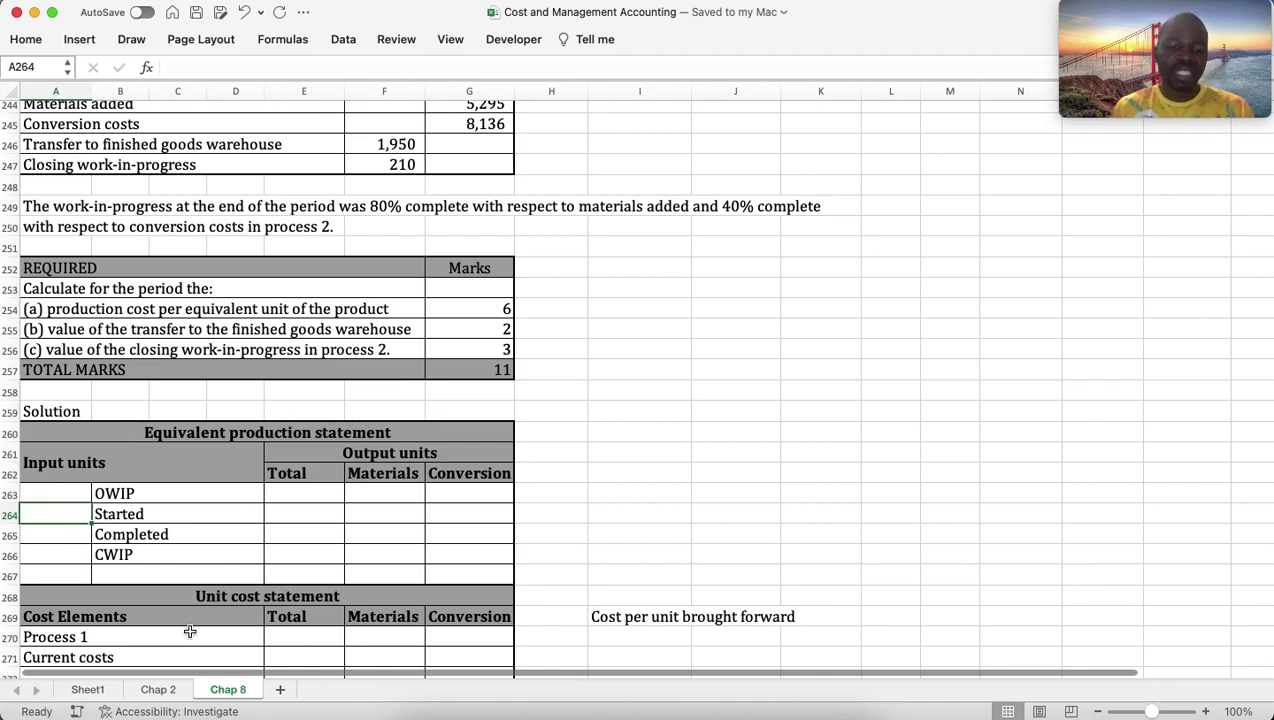
text(2160)
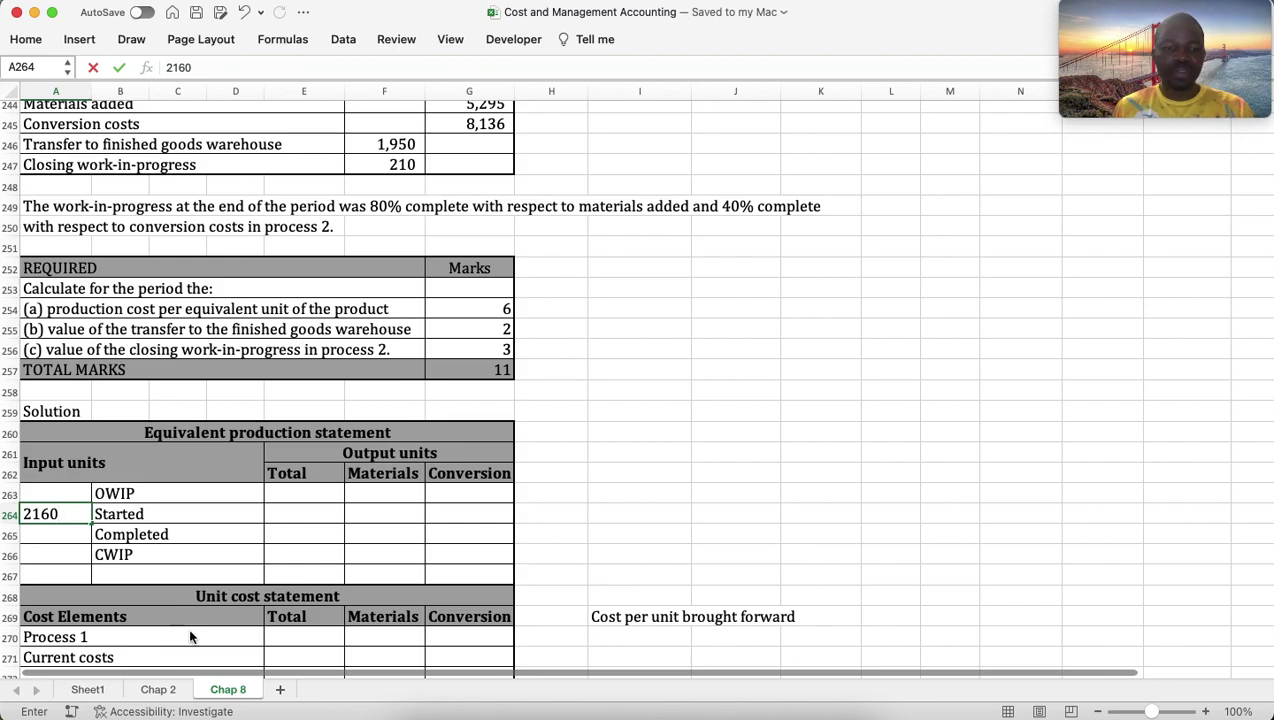
key(Tab)
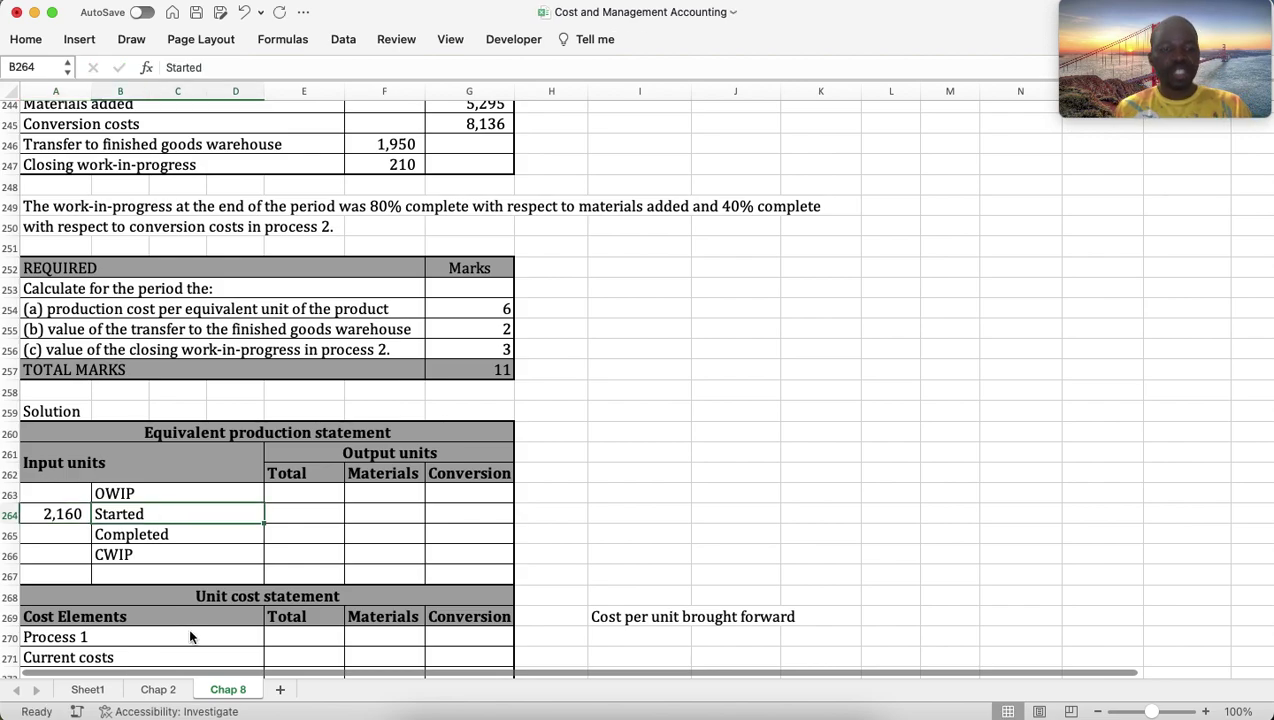
key(Left)
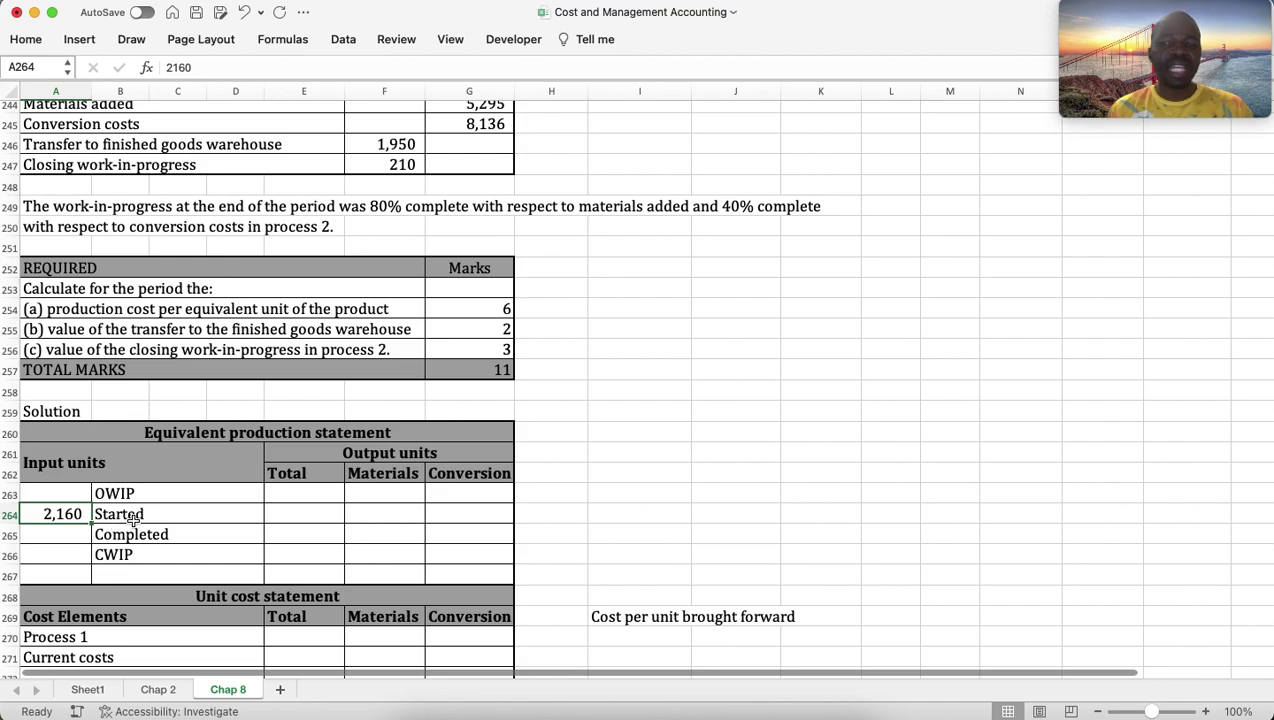
Enter 1,950 for Completed and 210 for CWIP in the Total output units column of the equivalent production statement.
scroll(140, 516, up, 5)
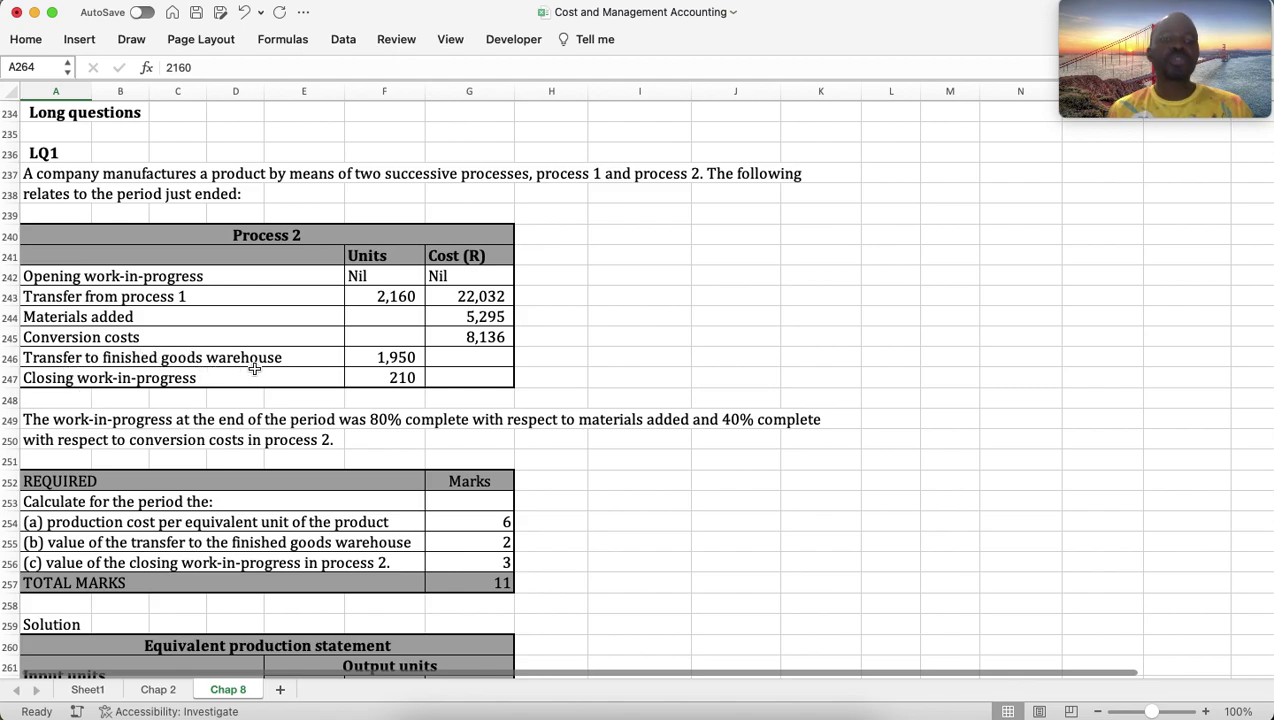
scroll(394, 508, down, 2)
scroll(394, 508, down, 10)
click(284, 497)
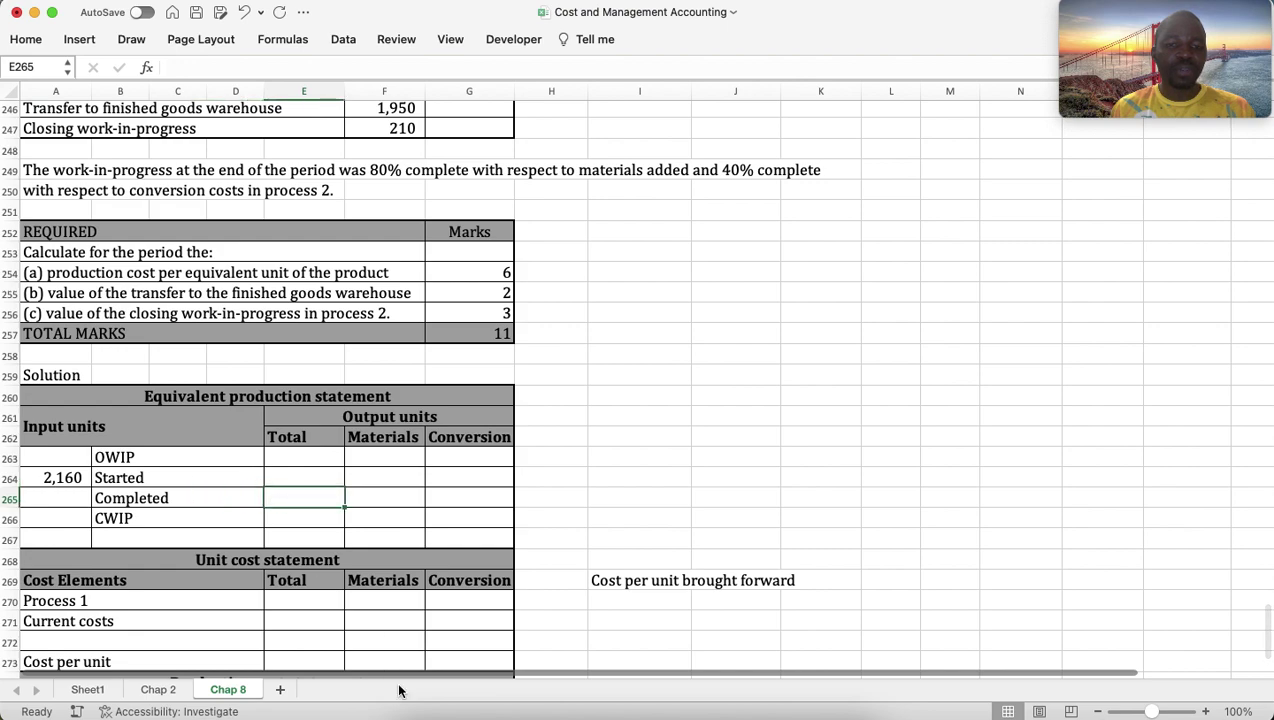
text(1,950)
key(Return)
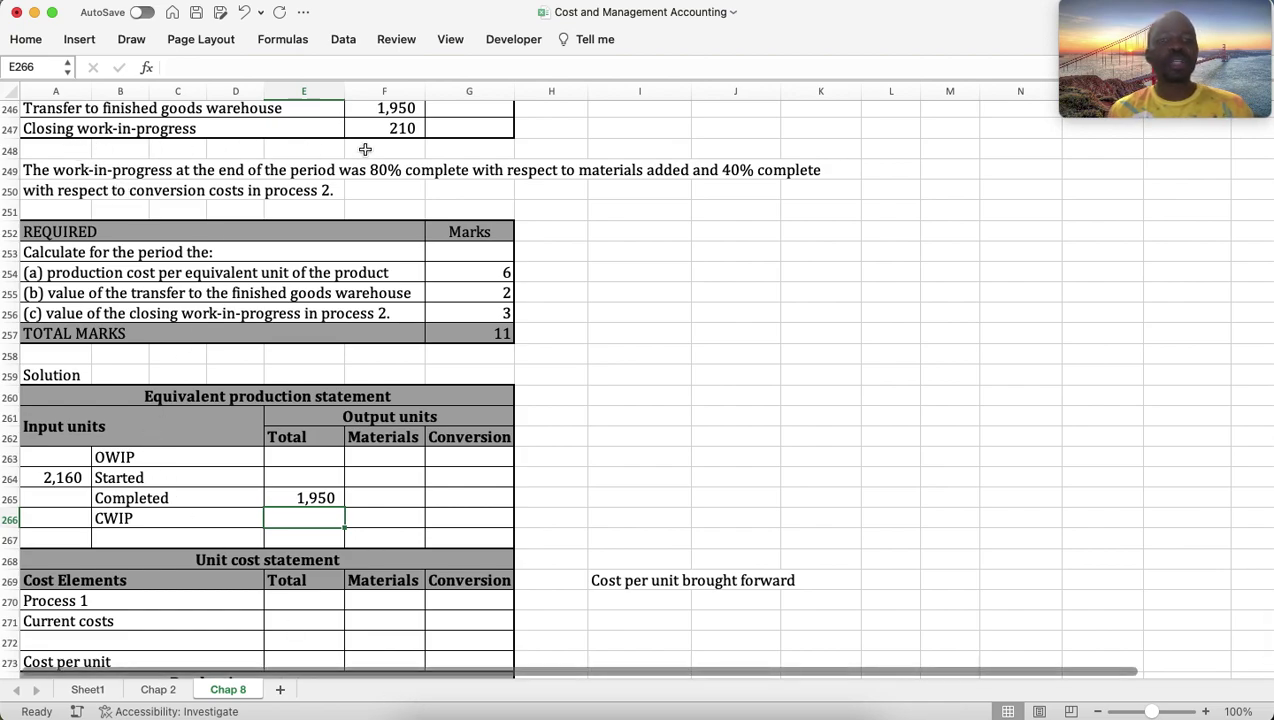
scroll(364, 148, up, 5)
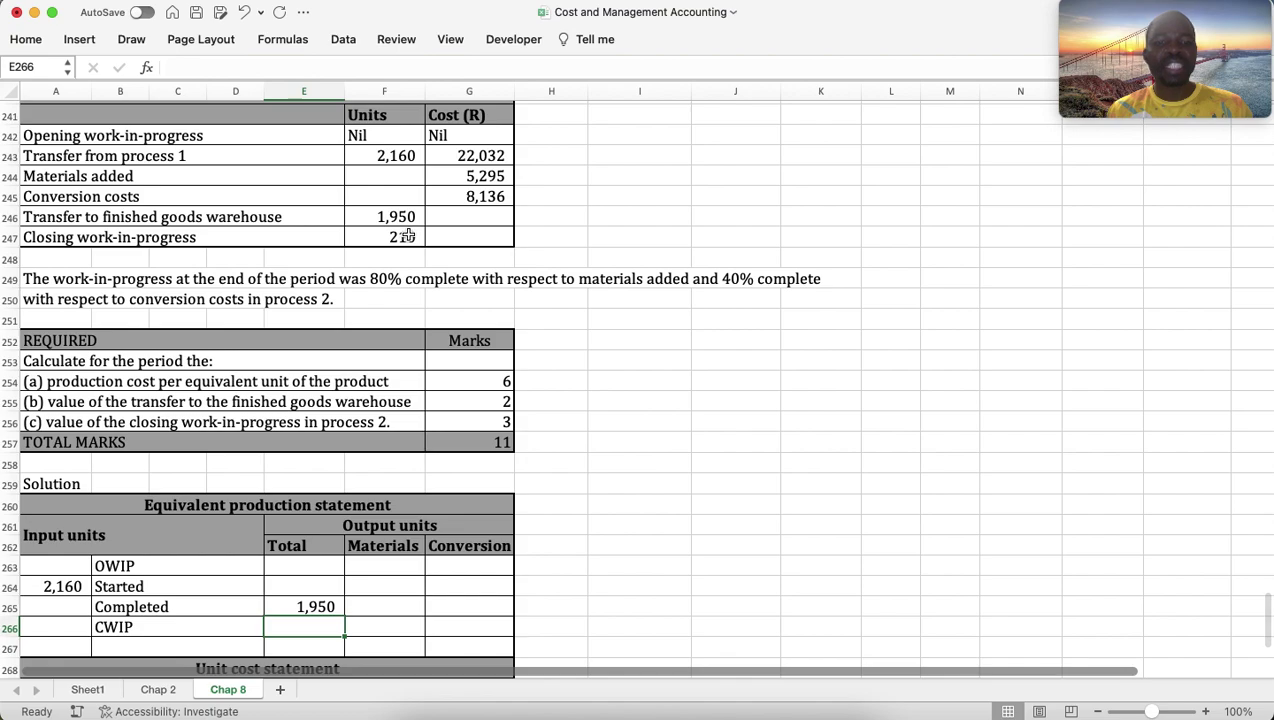
text(210)
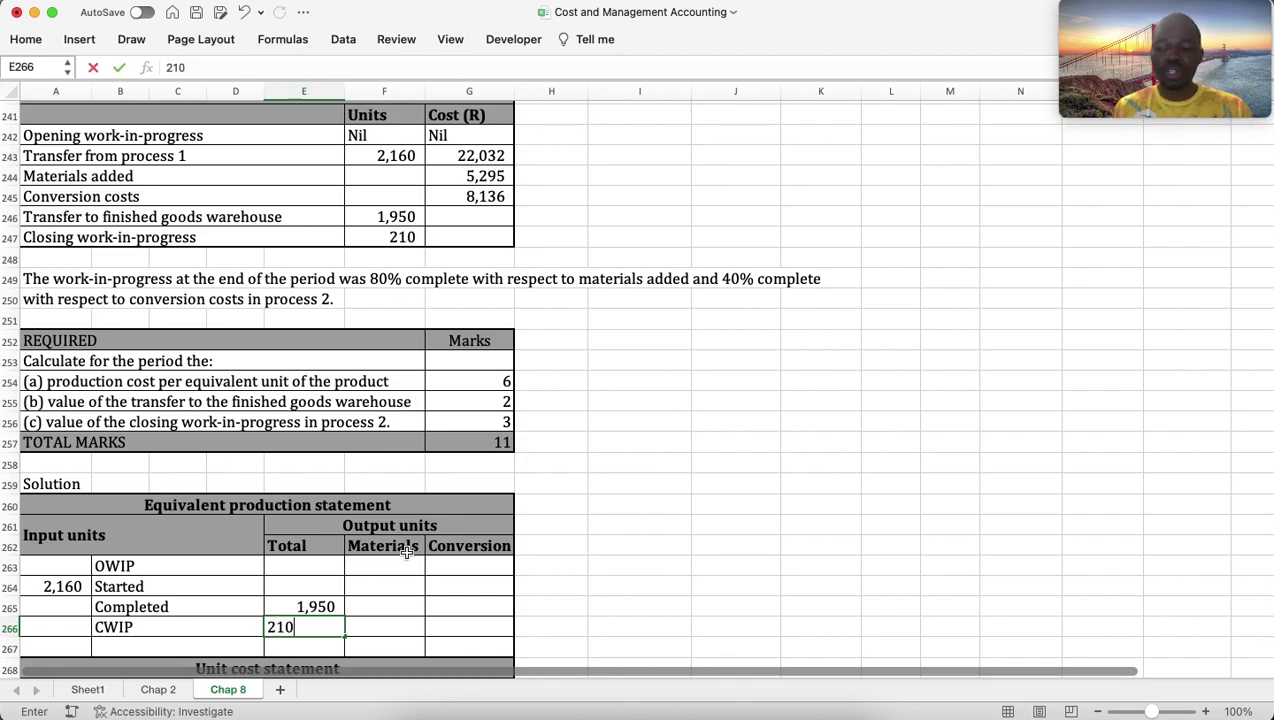
key(Return)
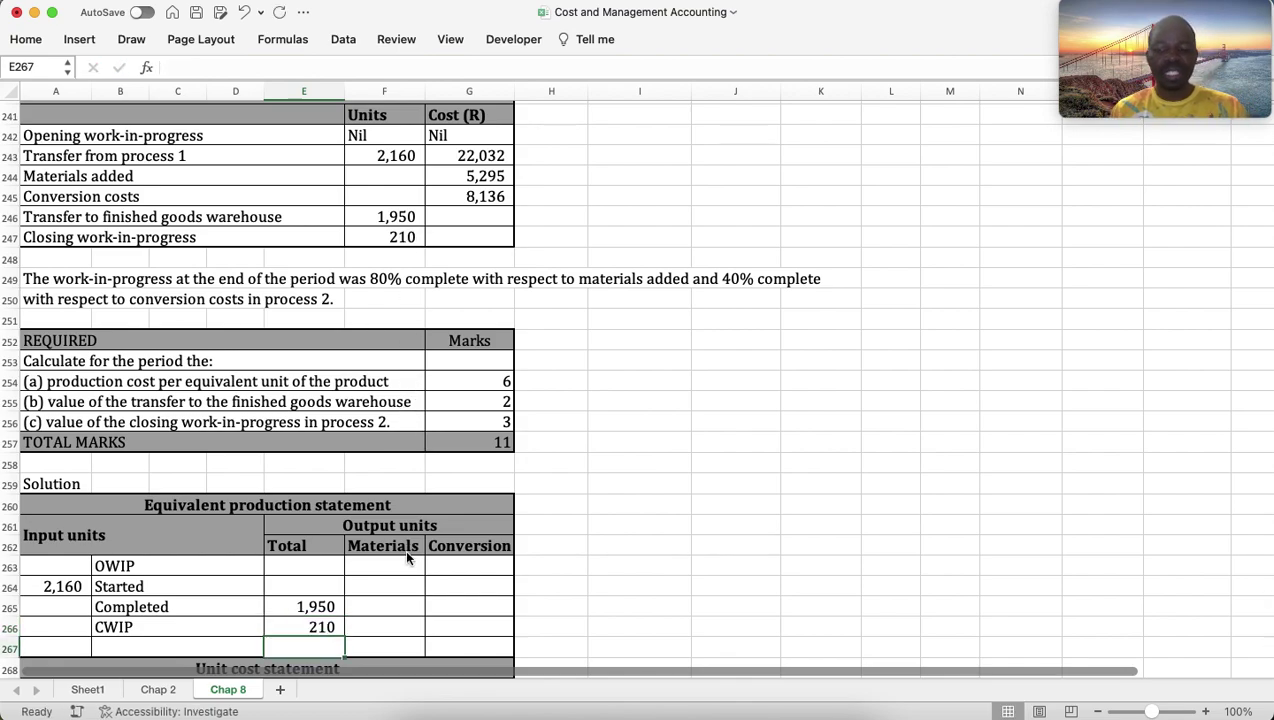
Enter 0 as the OWIP input units in the equivalent production statement.
scroll(360, 330, up, 3)
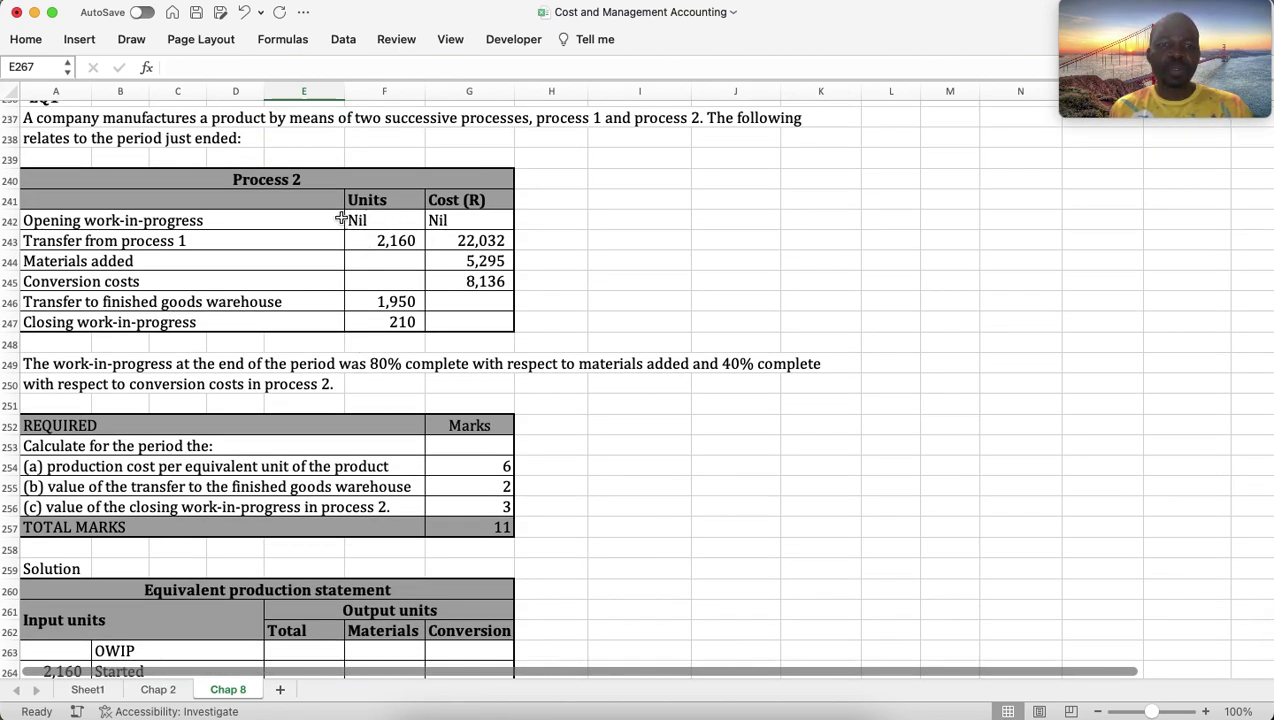
scroll(327, 280, down, 3)
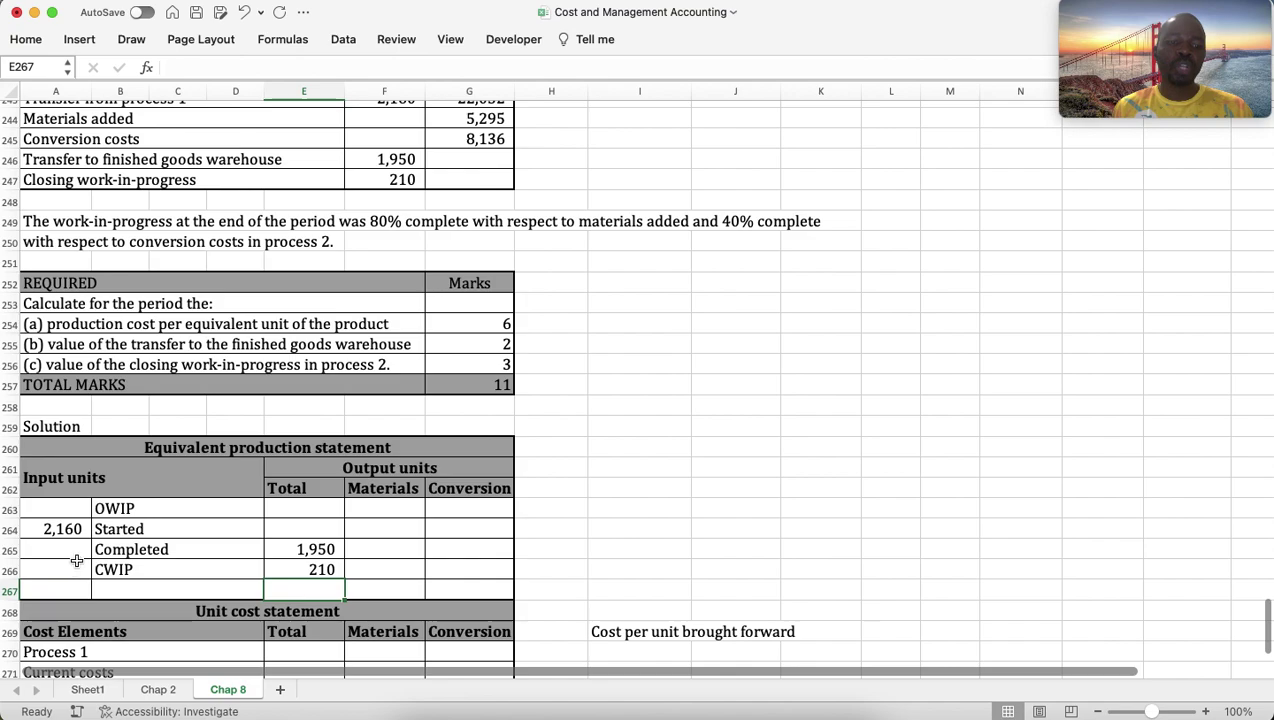
click(66, 509)
text(0)
key(Return)
Total the input units in cell A267 with a SUM of the cells above it.
key(Down)
key(Down)
key(Down)
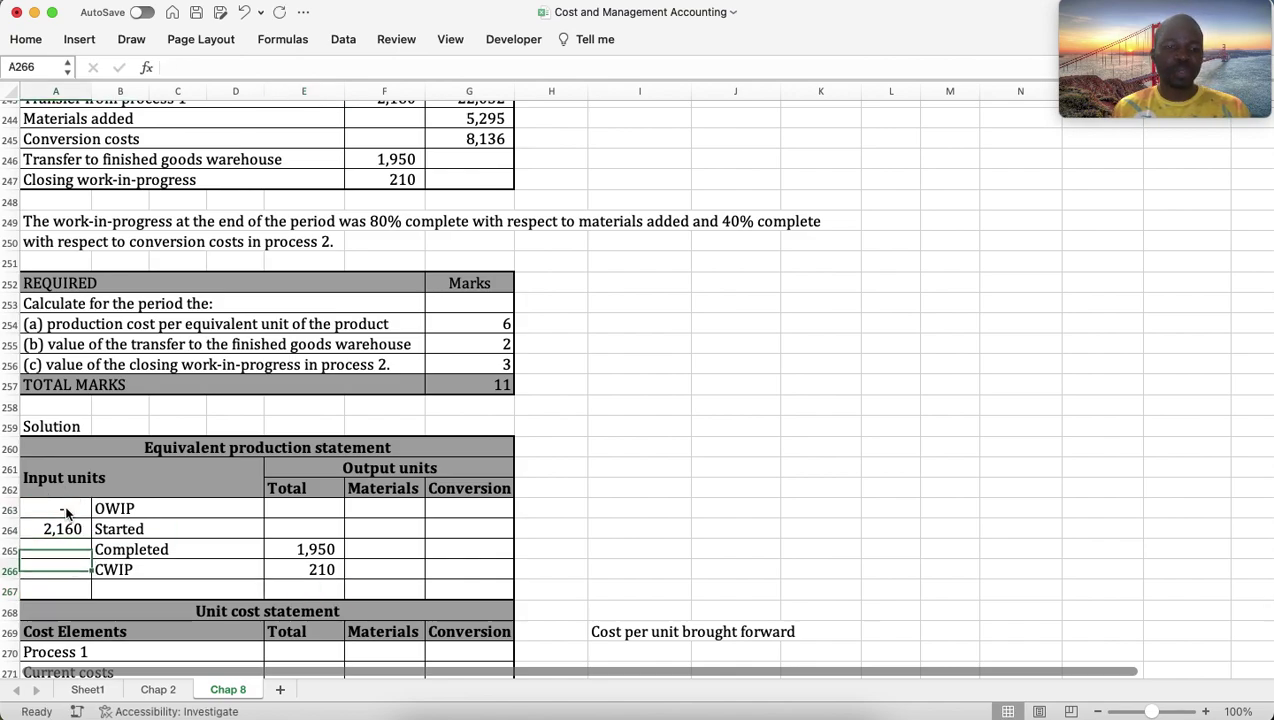
text(=sum)
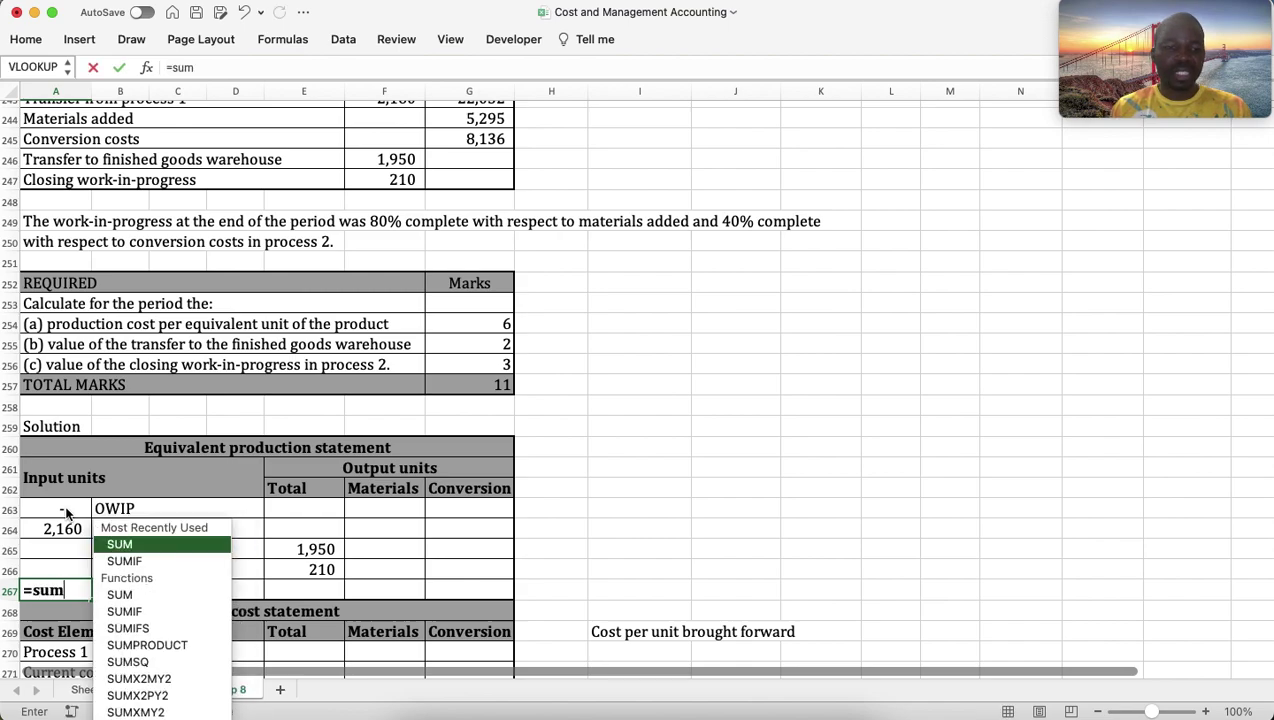
key(Tab)
key(Up)
key(shift+Up)
key(shift+Up)
key(shift+Up)
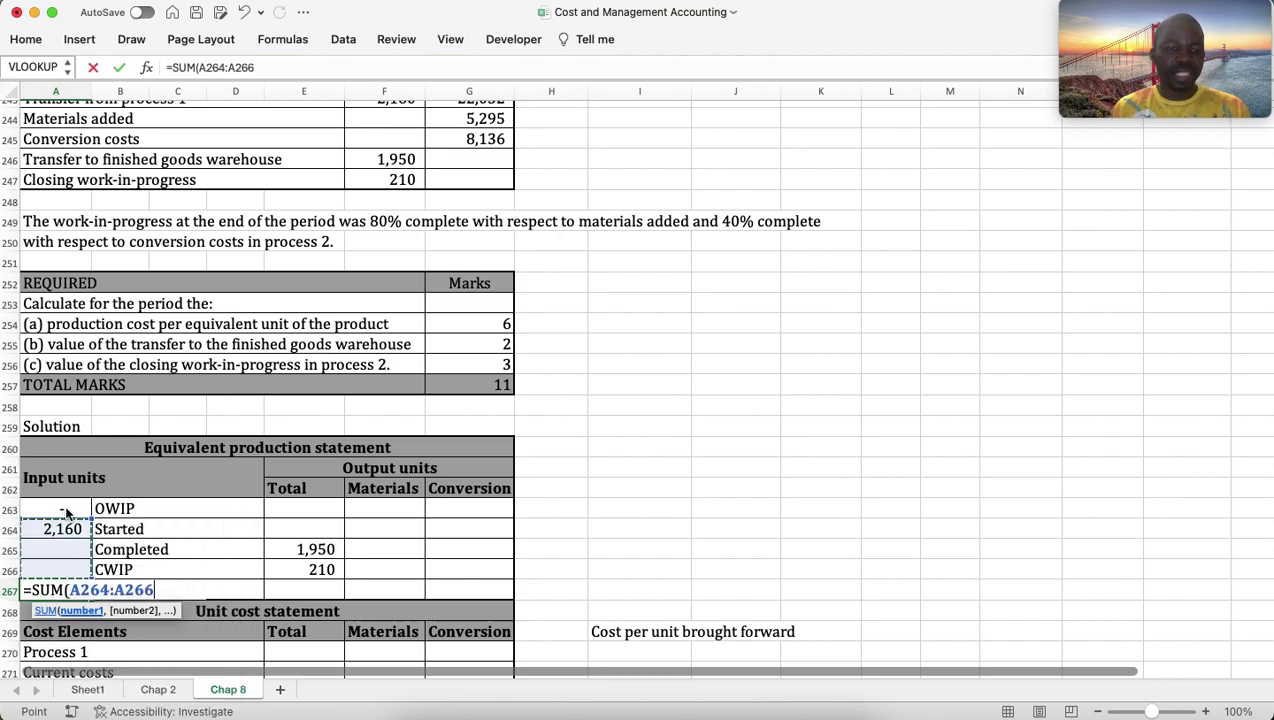
key(Return)
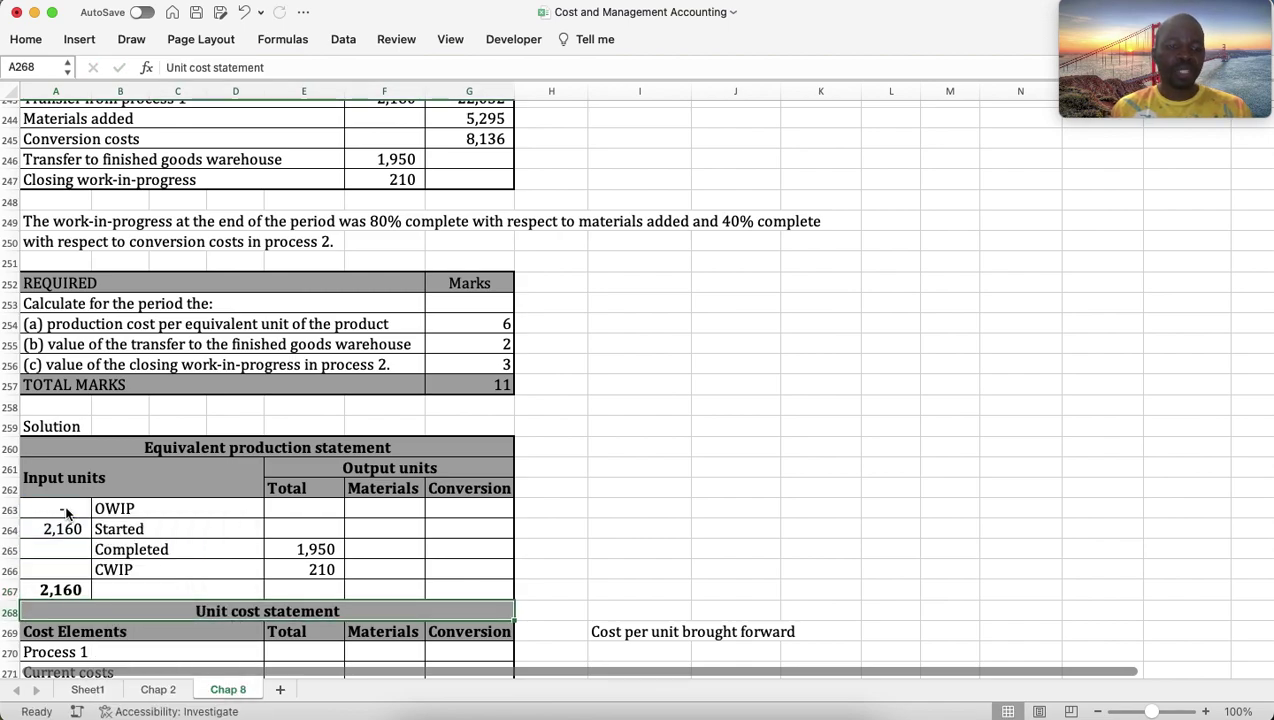
Total the Completed and CWIP output units in cell E267 with a SUM formula.
key(Up)
key(Right)
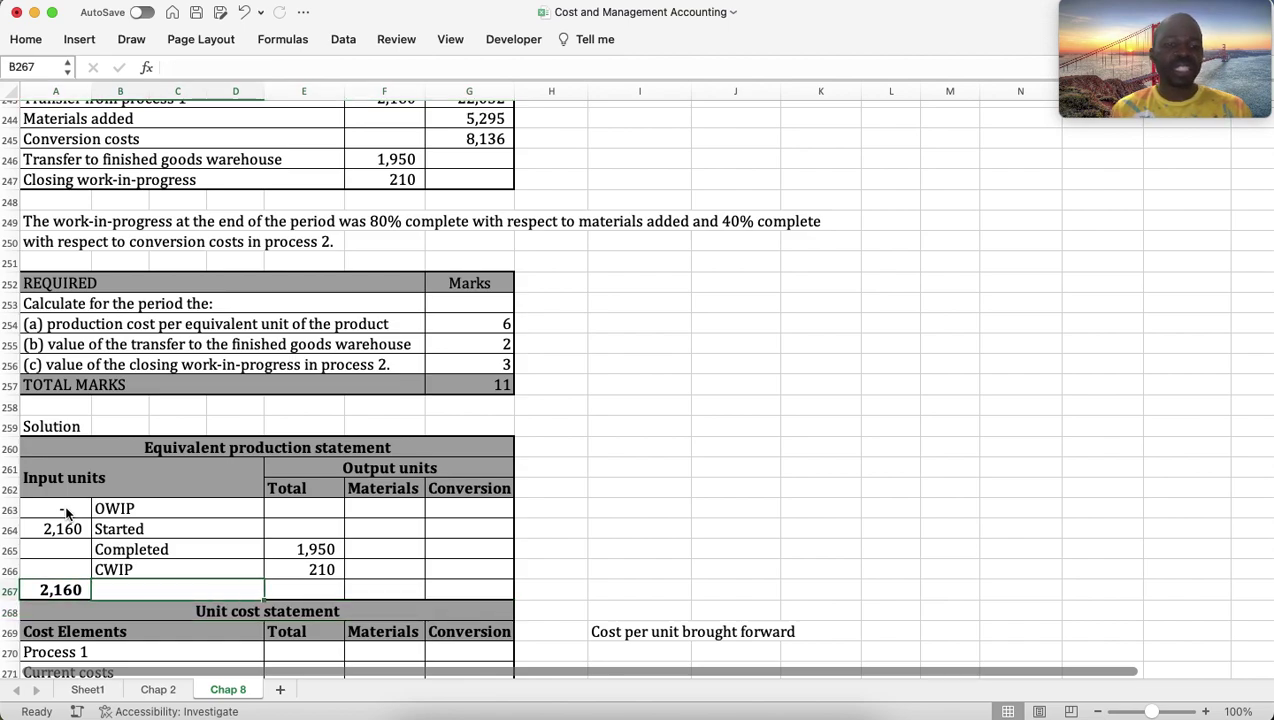
key(Right)
text(=sum)
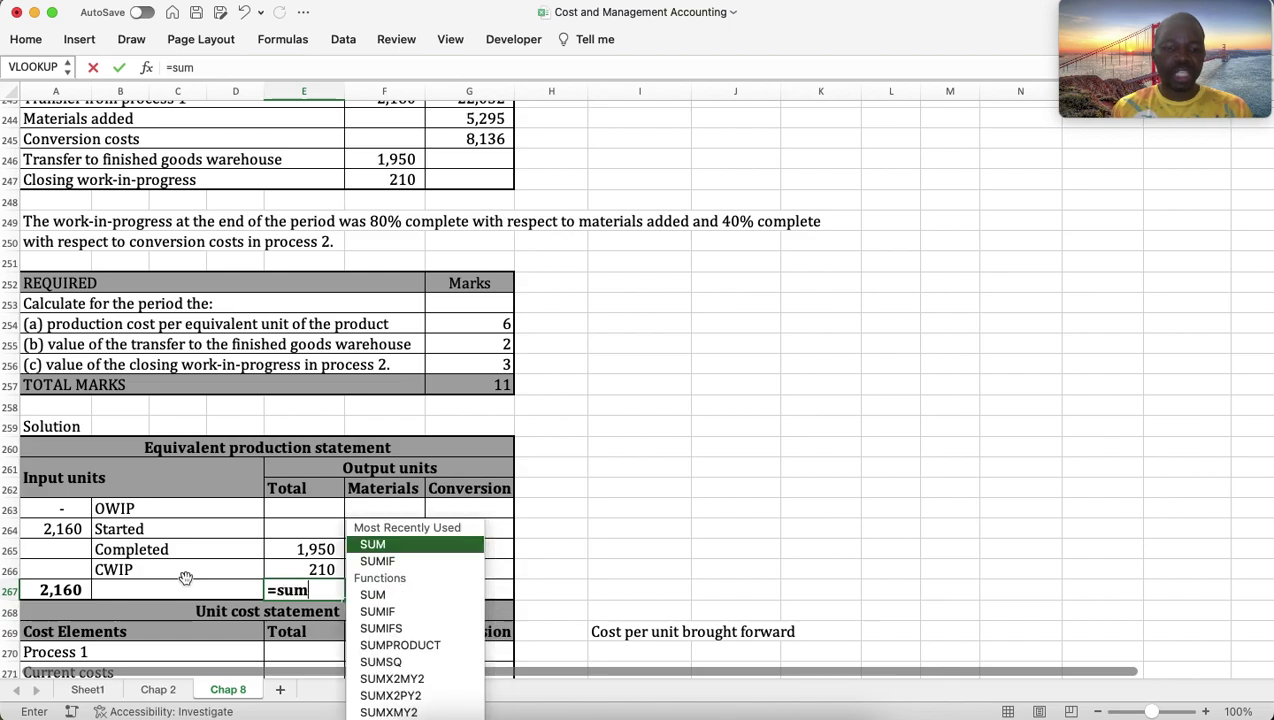
key(Tab)
key(Up)
key(shift+Up)
key(shift+Up)
key(shift+Up)
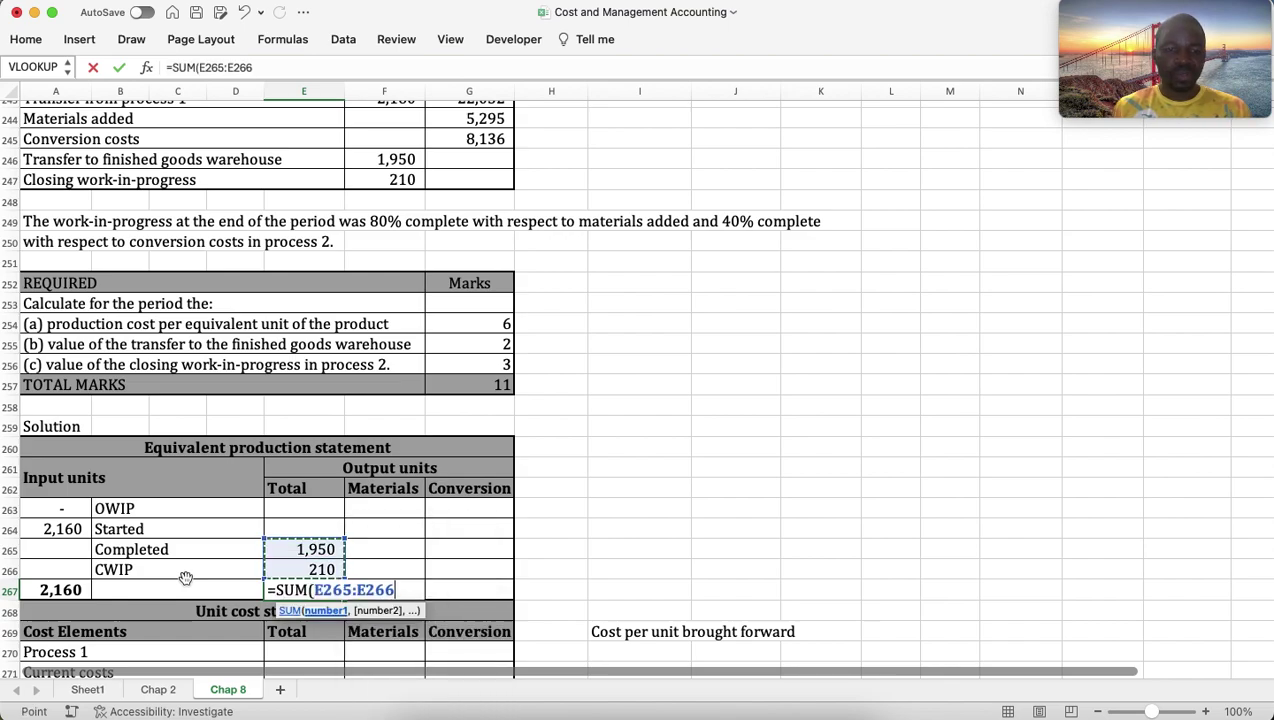
key(Return)
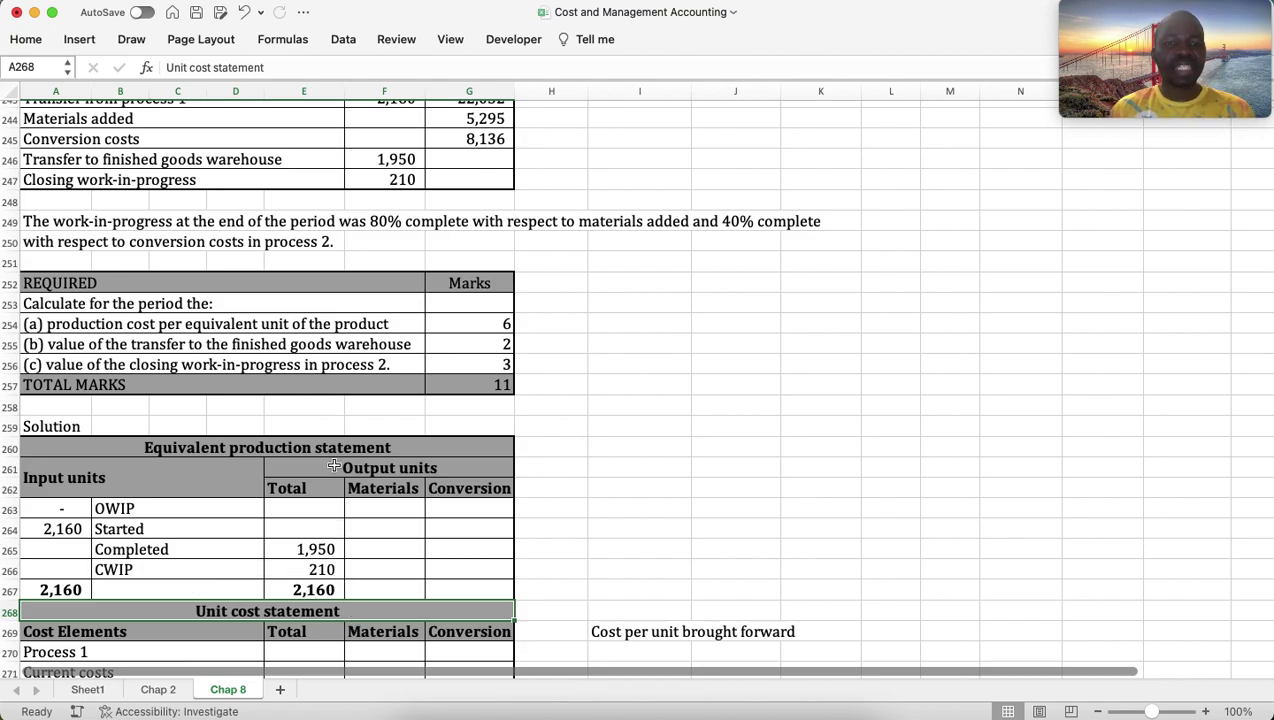
Calculate the CWIP equivalent units for Materials in F266 with the formula =E266*80%.
scroll(334, 466, up, 3)
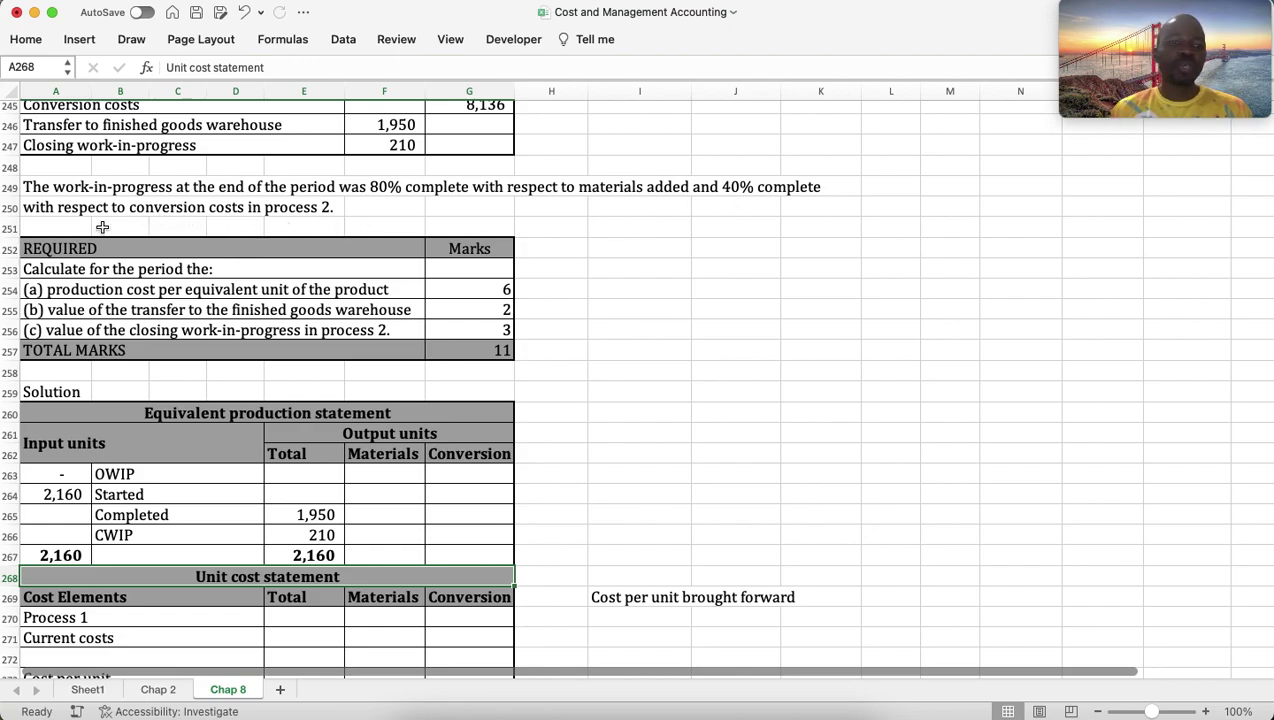
click(381, 536)
text(=)
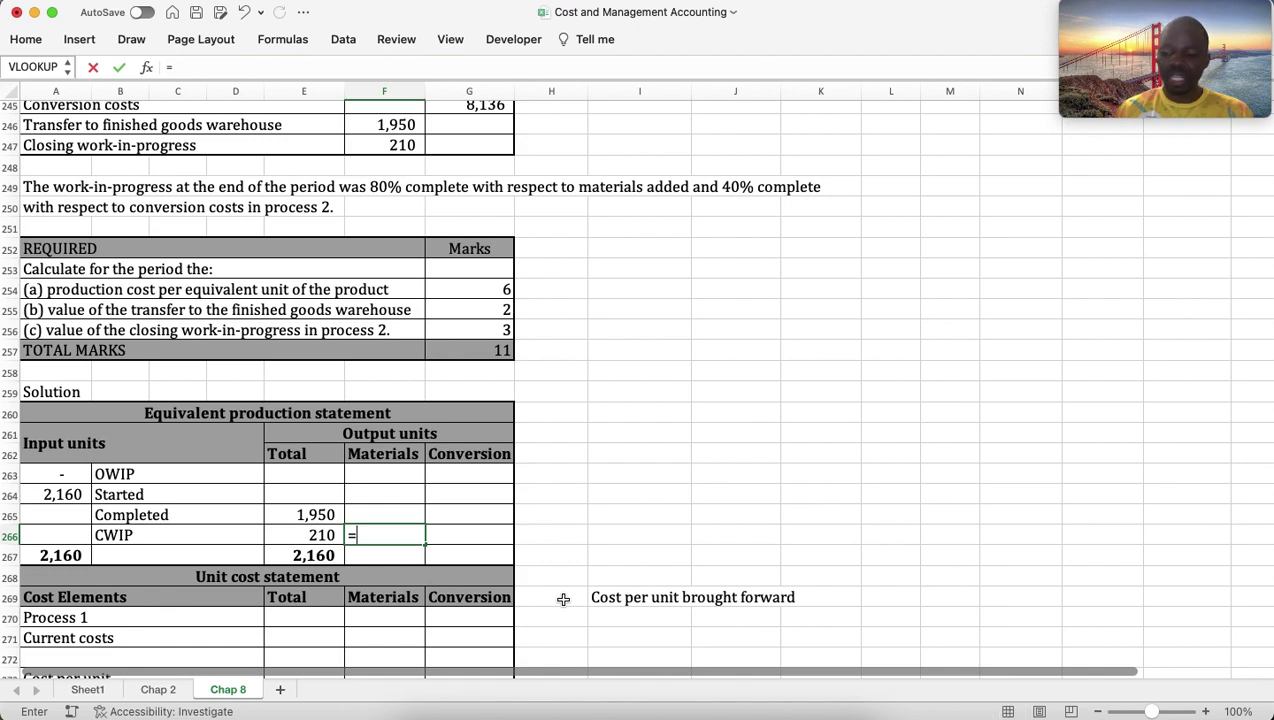
key(Left)
text(*)
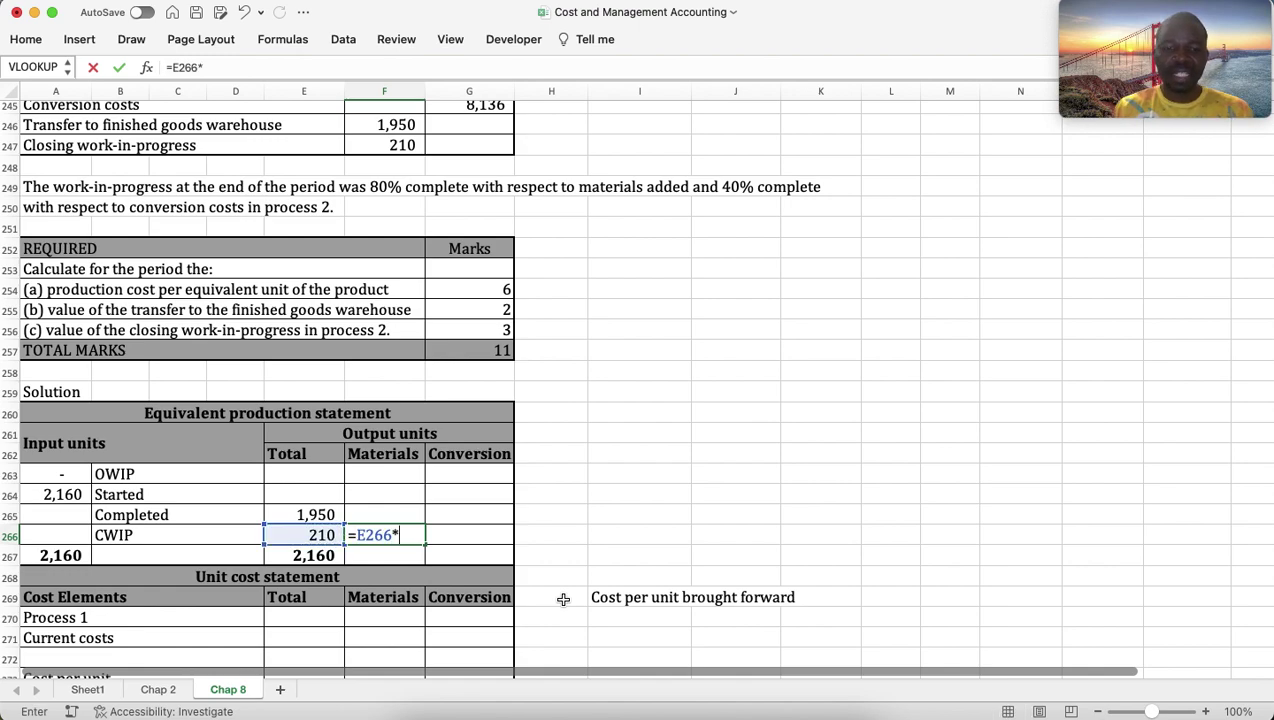
text(80)
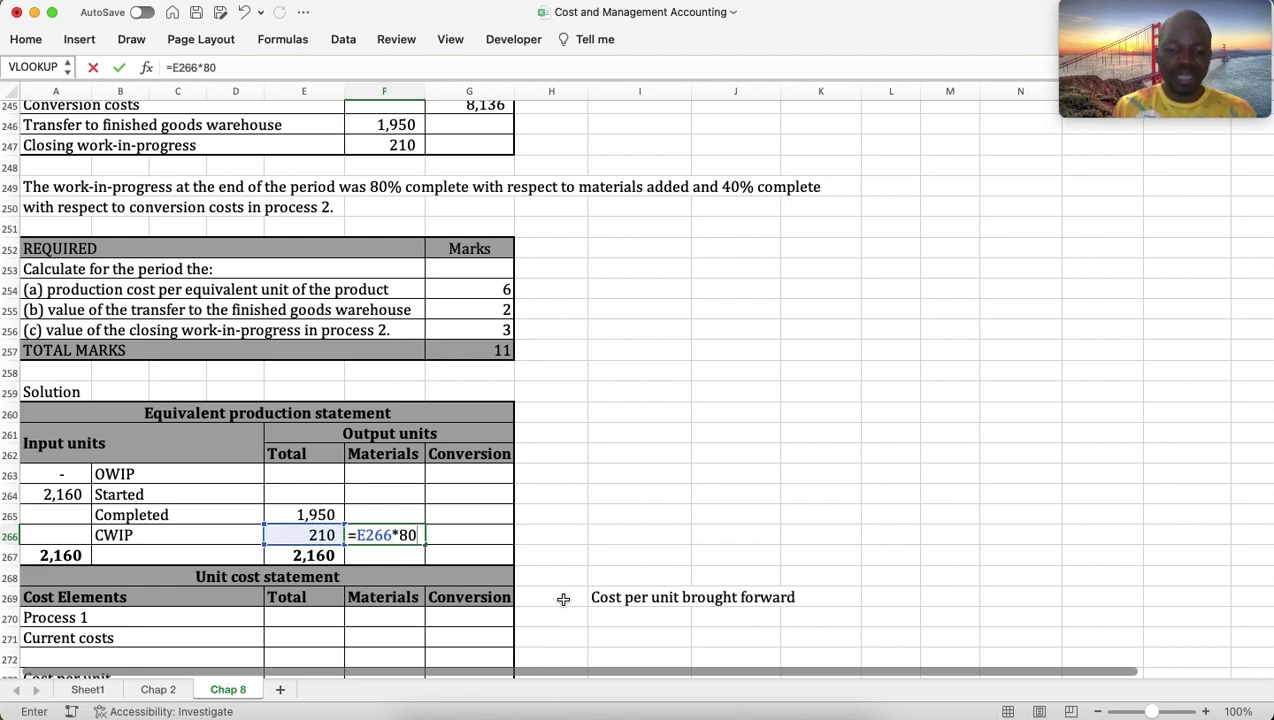
text(%)
key(Return)
Calculate the CWIP equivalent units for Conversion in G266 with the formula =E266*40%.
key(Up)
key(Right)
text(=)
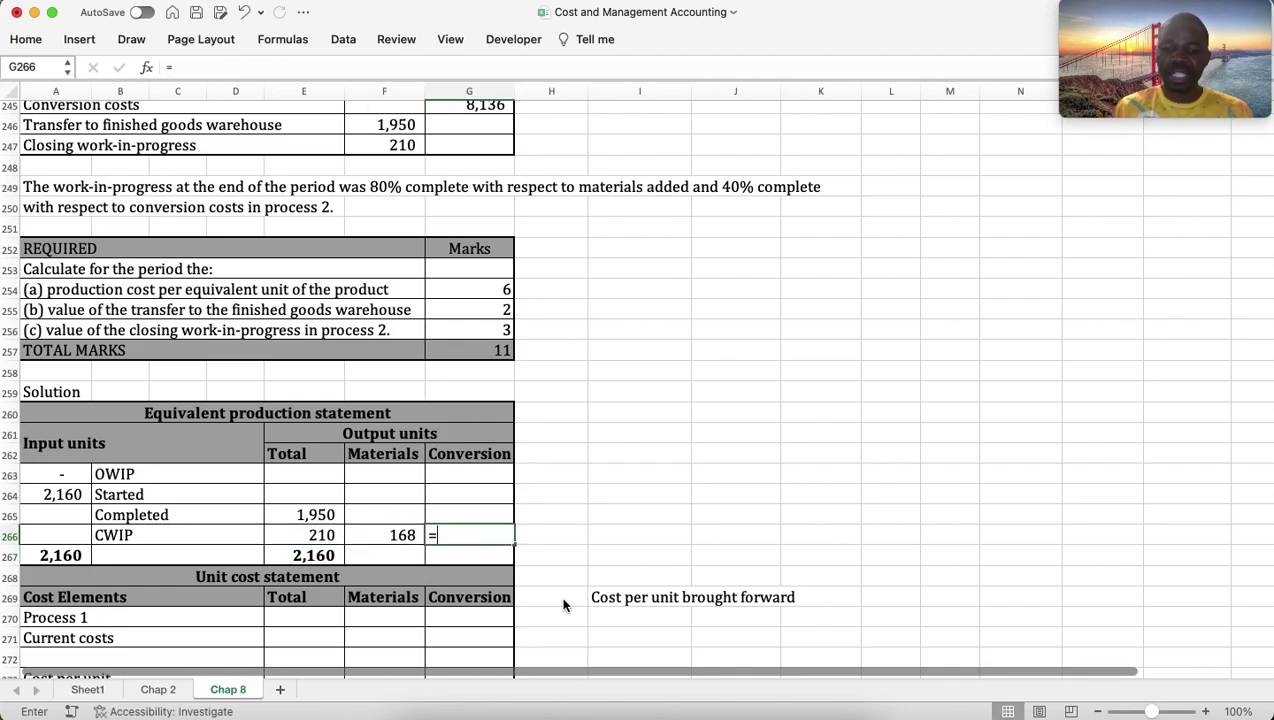
key(Left)
key(Left)
text(*4)
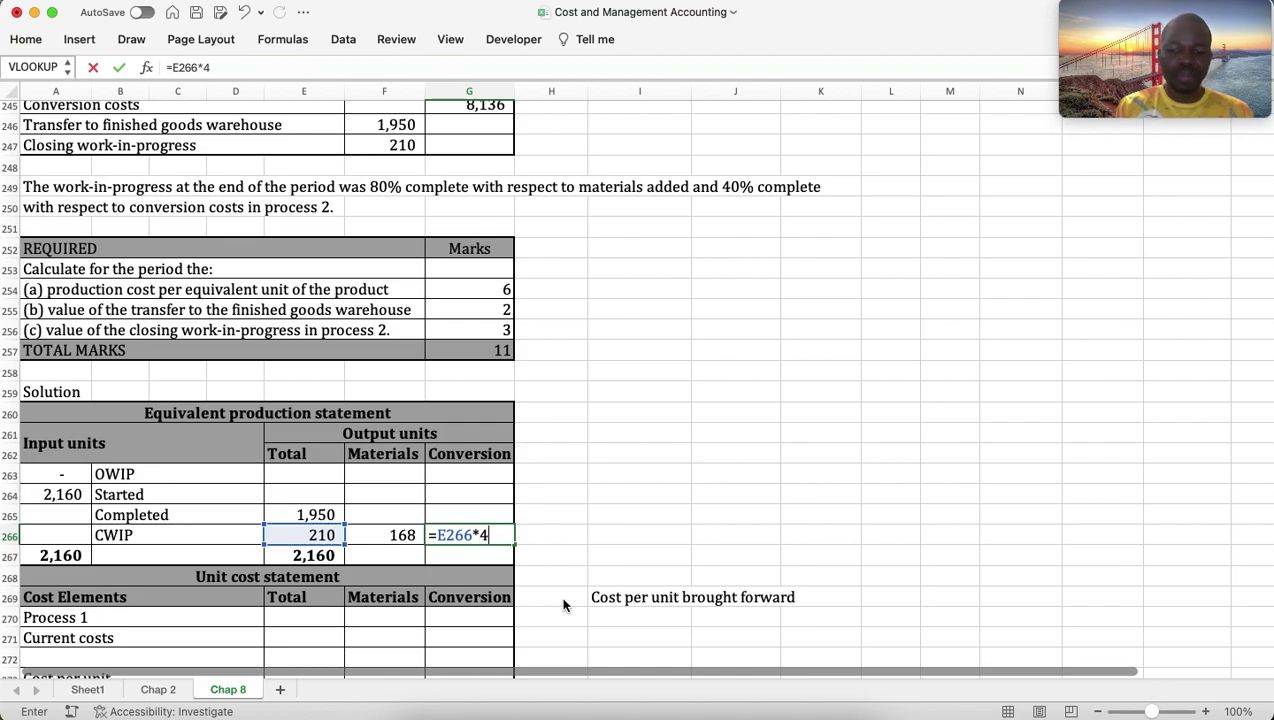
text(0%)
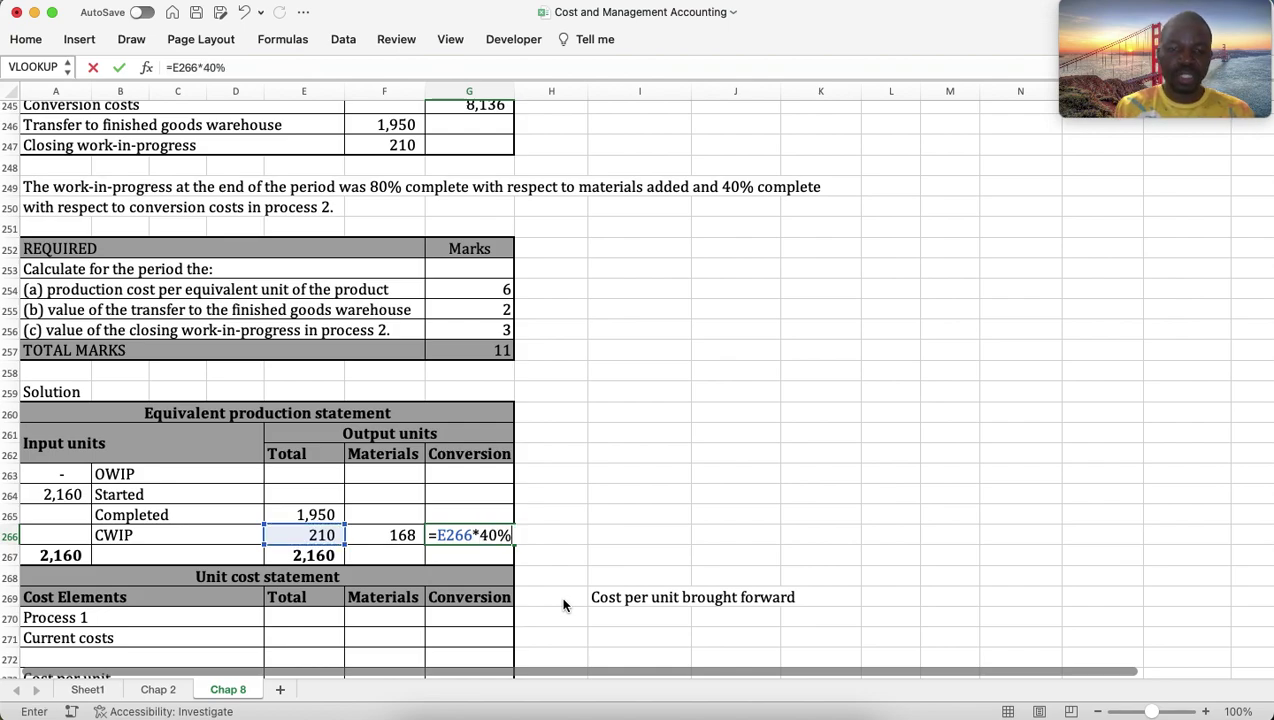
key(Return)
Enter 1950 as the Completed equivalent units for both Materials in F265 and Conversion in G265.
key(Up)
key(Up)
key(Left)
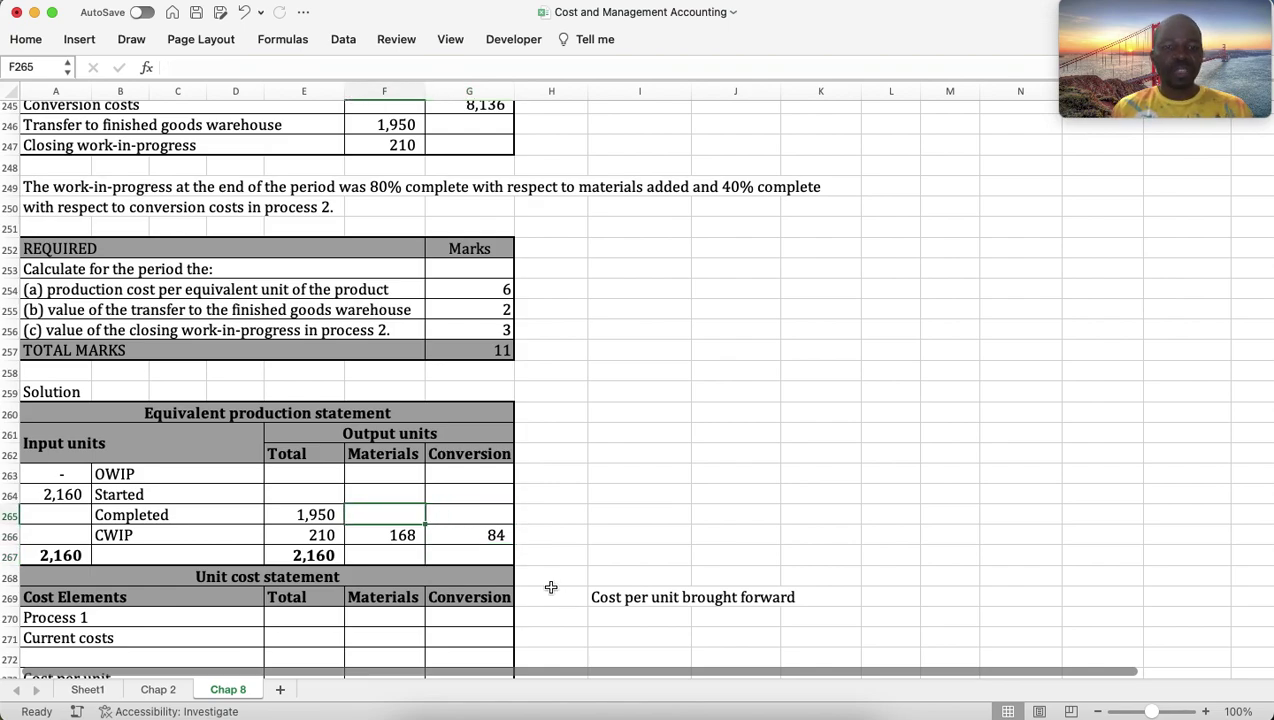
scroll(254, 329, up, 2)
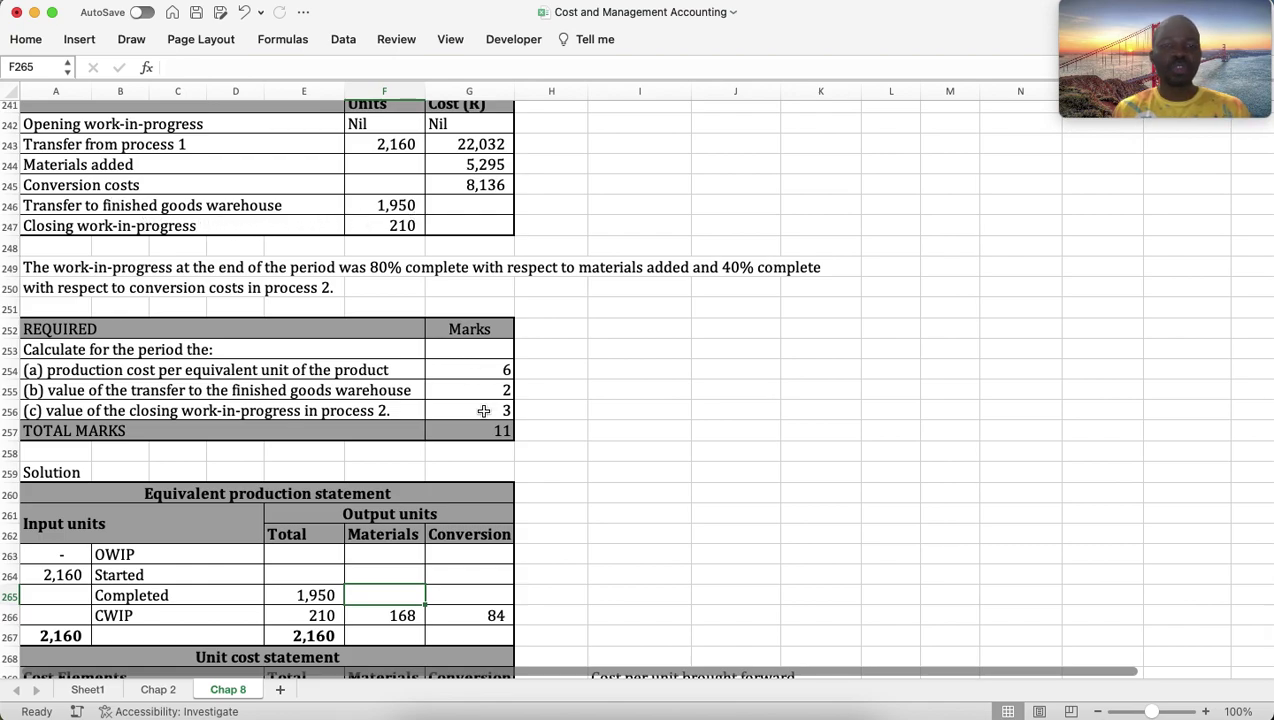
scroll(413, 449, down, 1)
scroll(413, 449, down, 3)
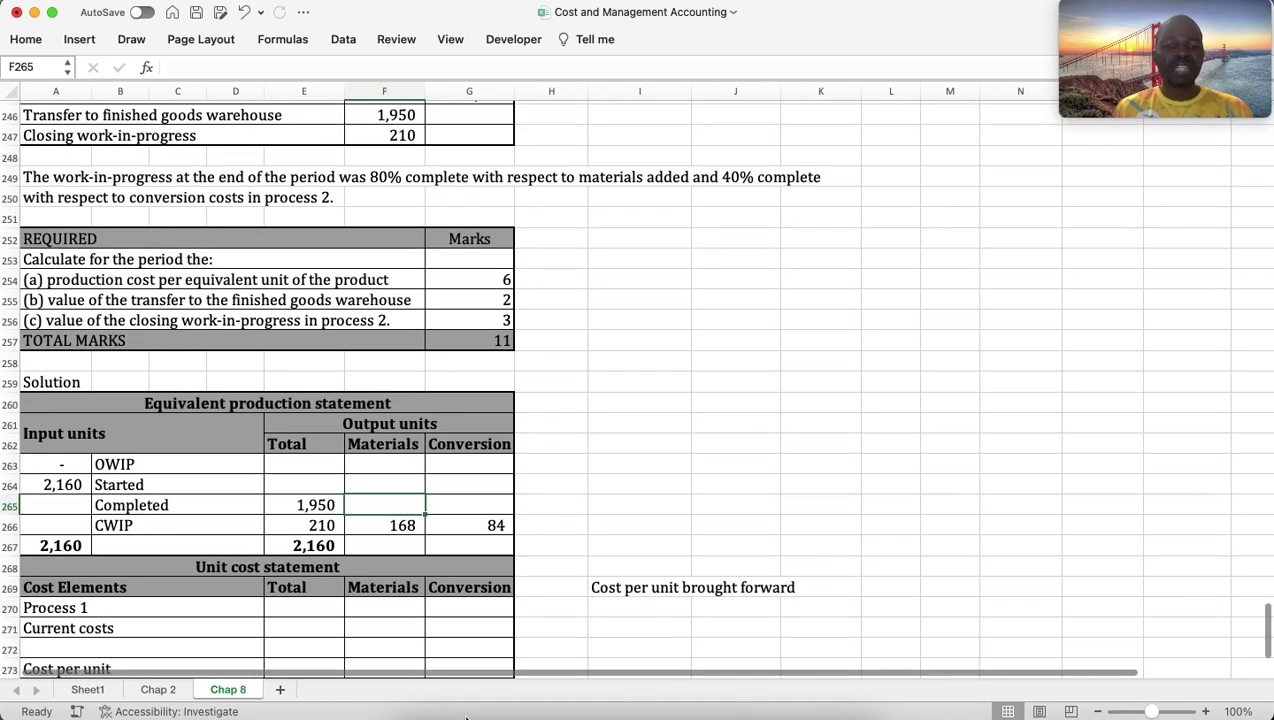
text(1950)
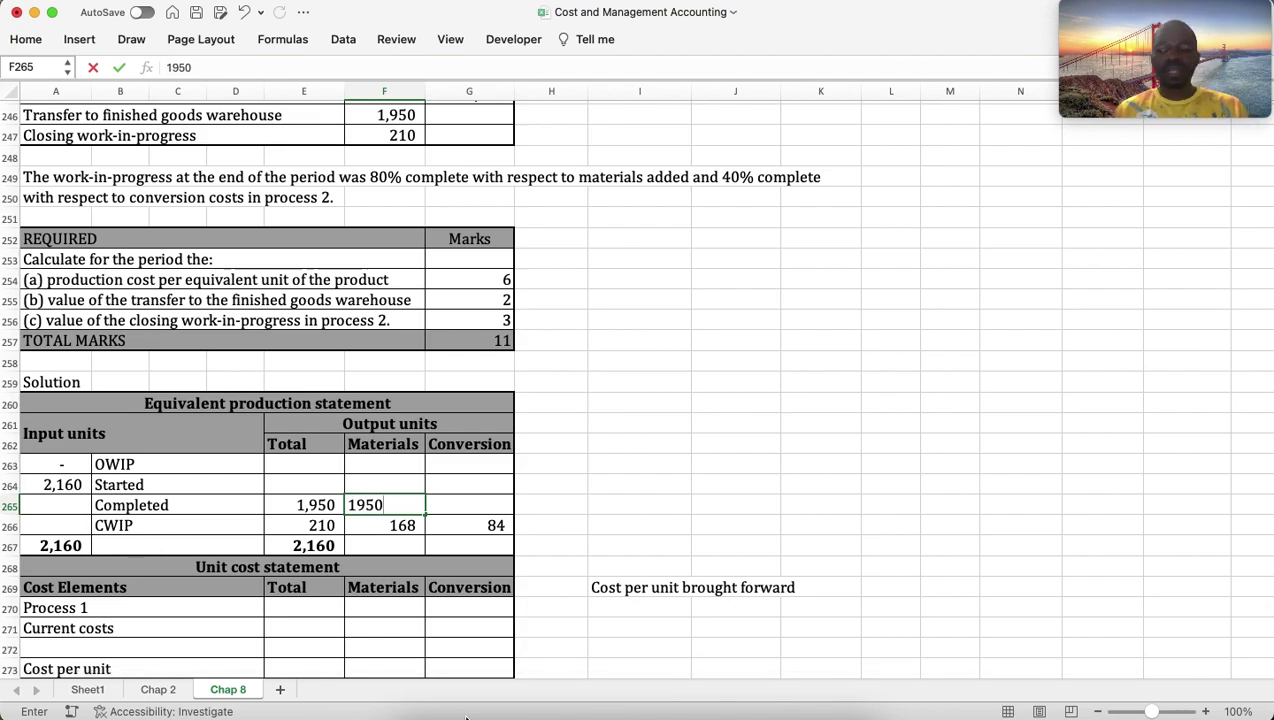
key(Tab)
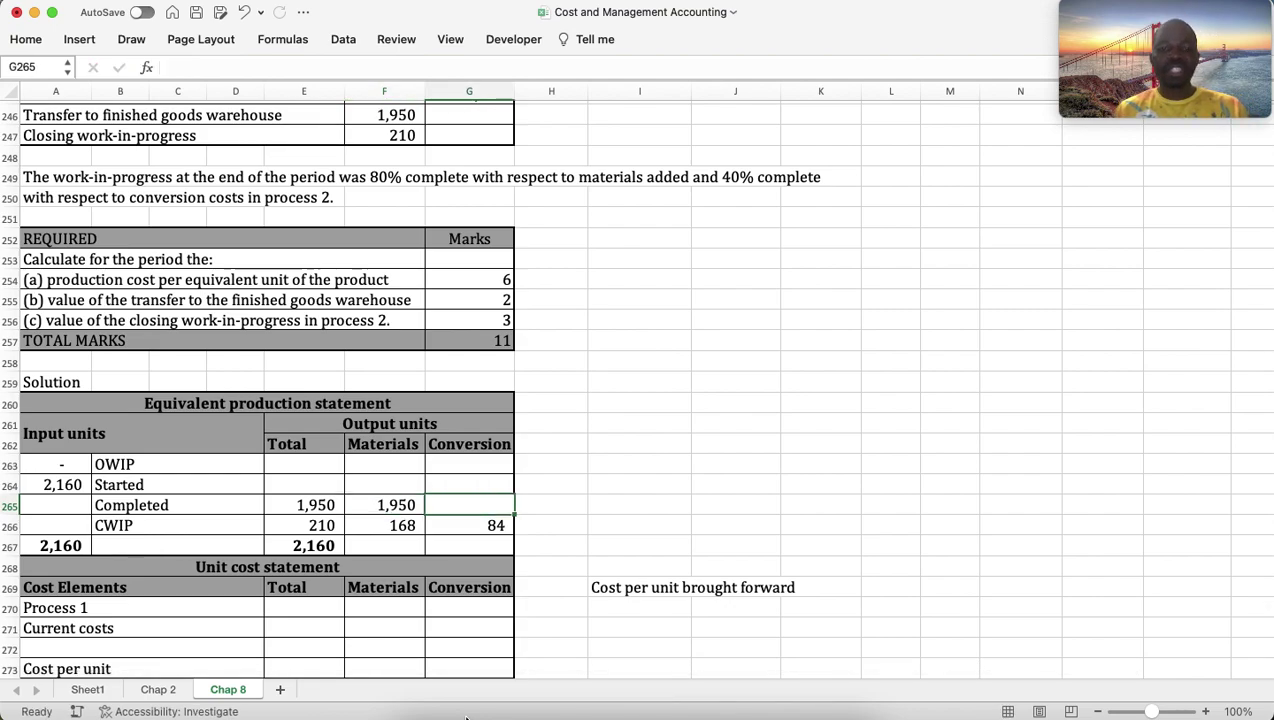
text(1,95)
text(0)
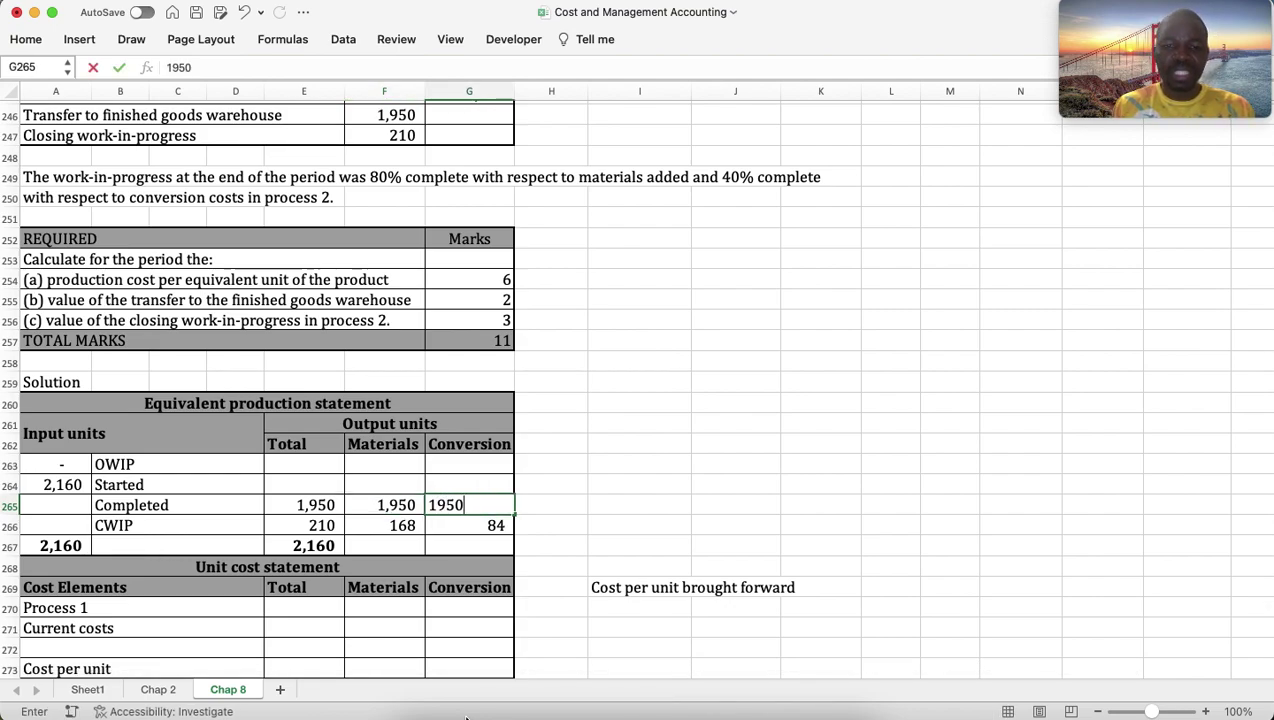
key(Return)
key(Return)
key(Left)
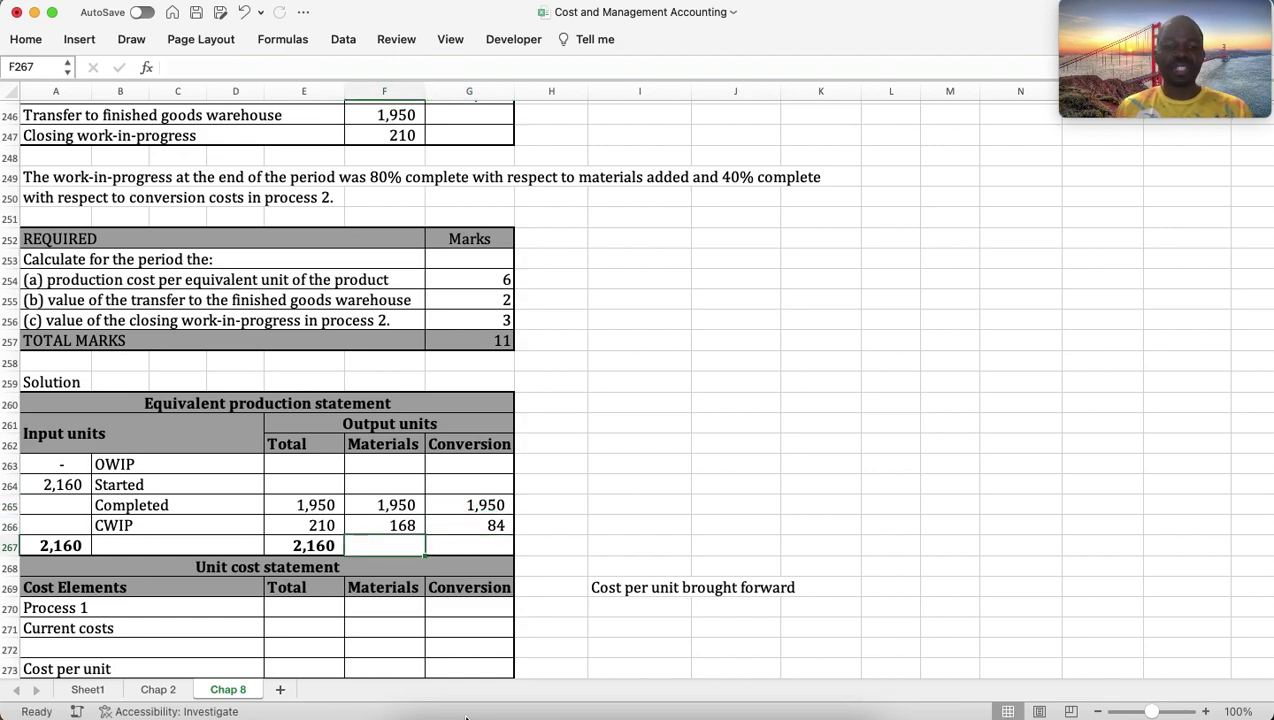
text(=sum)
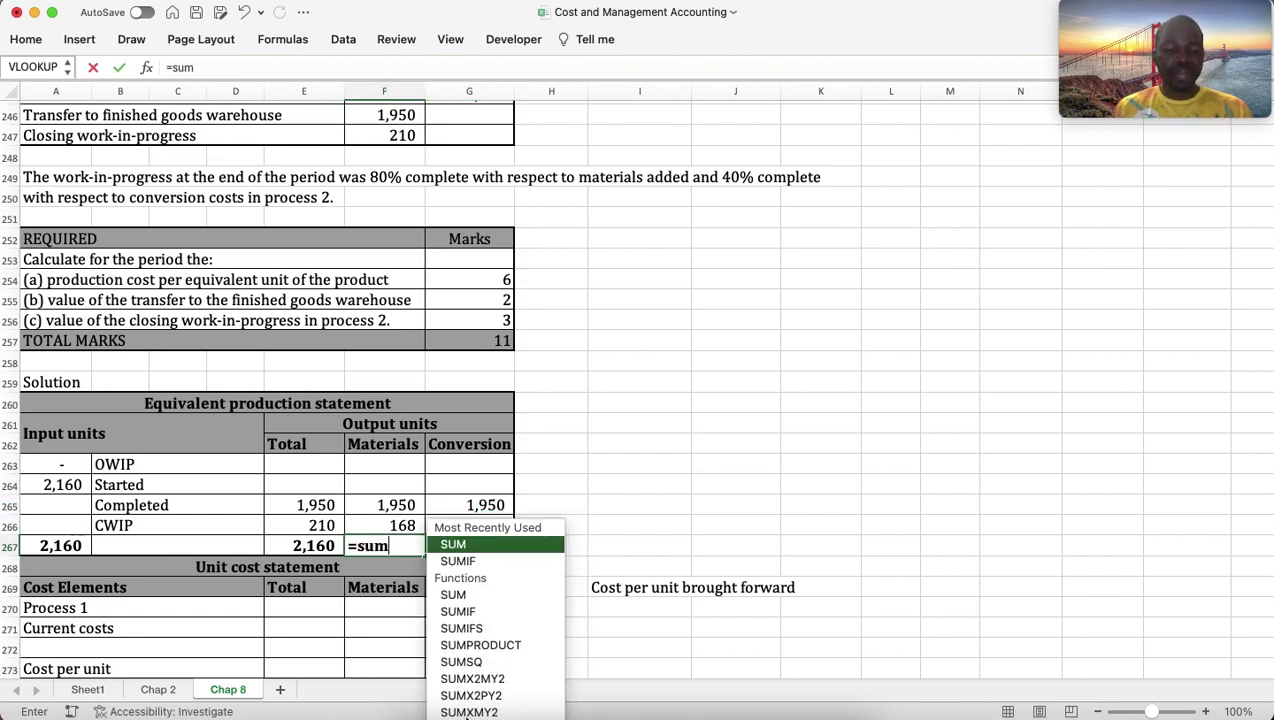
scroll(466, 716, down, 3)
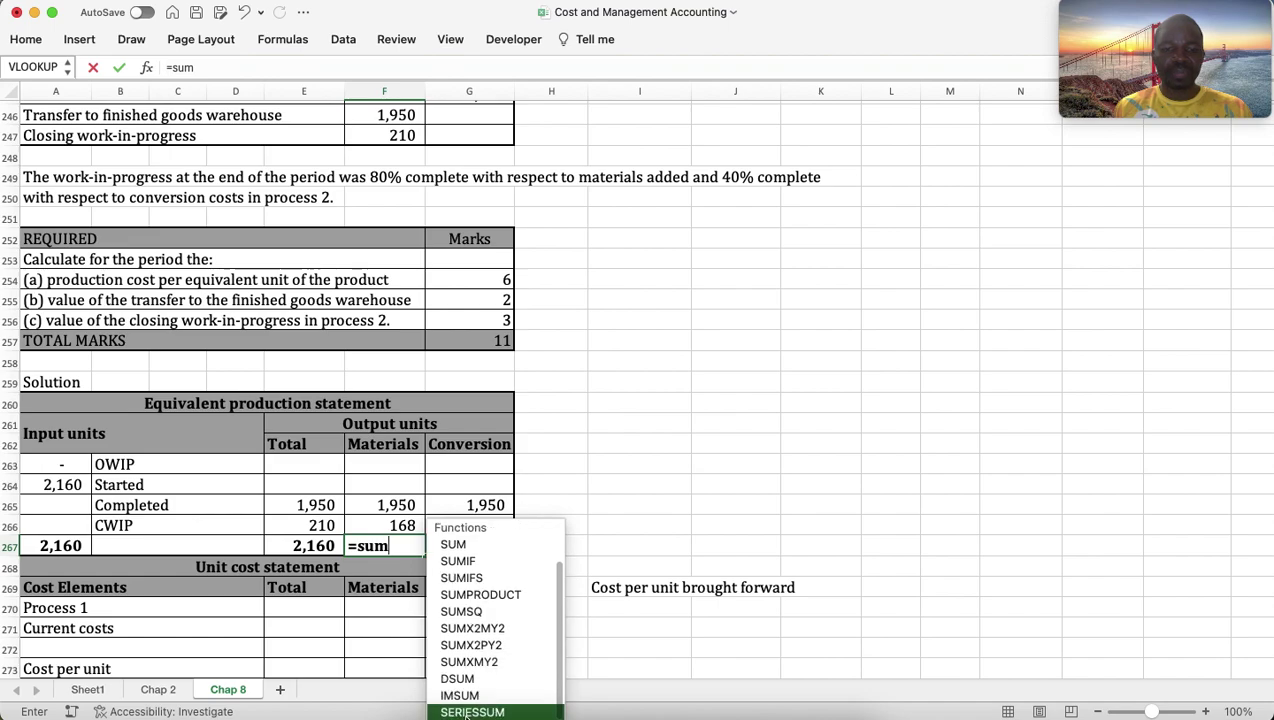
double_click(466, 710)
key(BackSpace)
key(BackSpace)
key(BackSpace)
key(BackSpace)
key(BackSpace)
key(BackSpace)
key(BackSpace)
key(BackSpace)
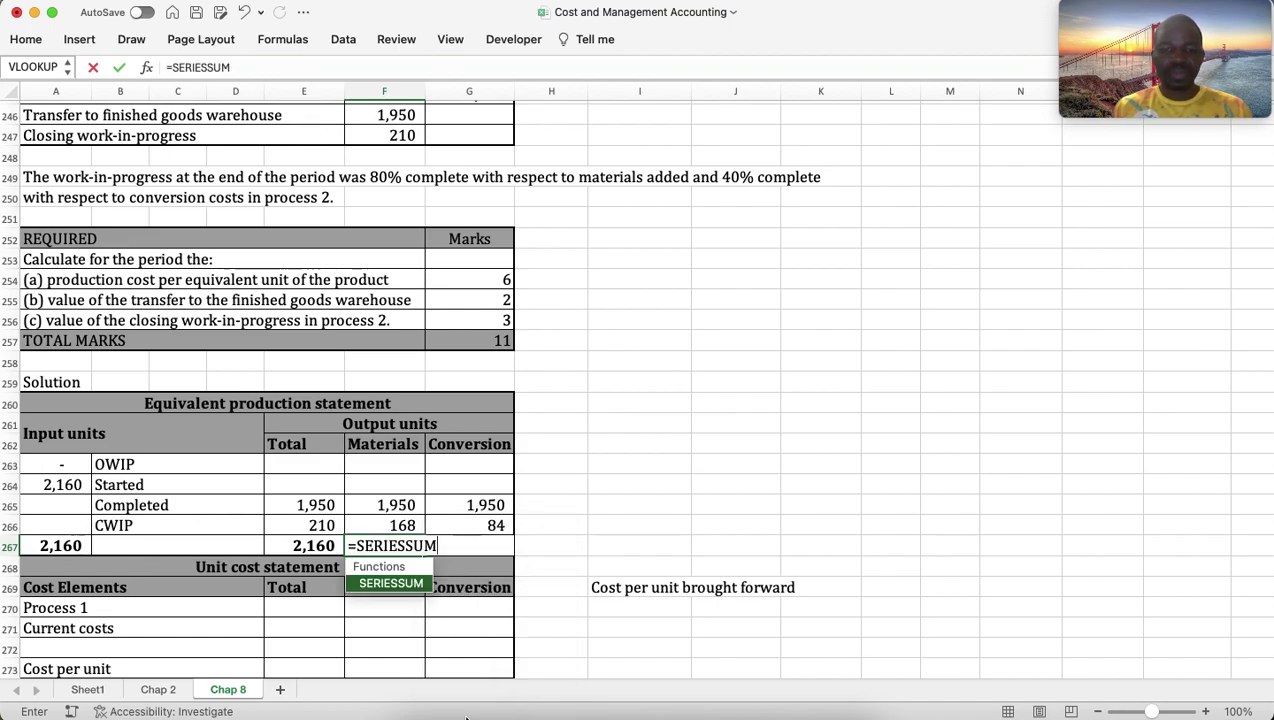
key(BackSpace)
Total the Materials equivalent units in F267 with a SUM of the cells above it.
text(um)
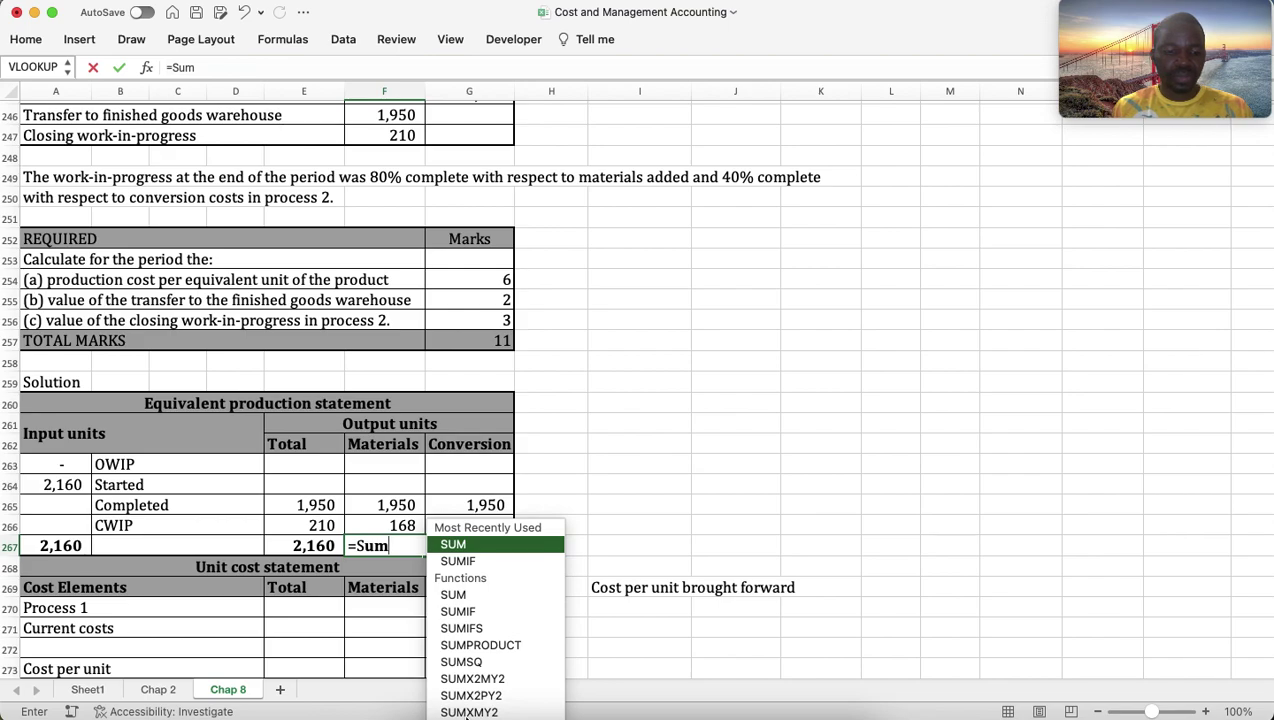
key(Tab)
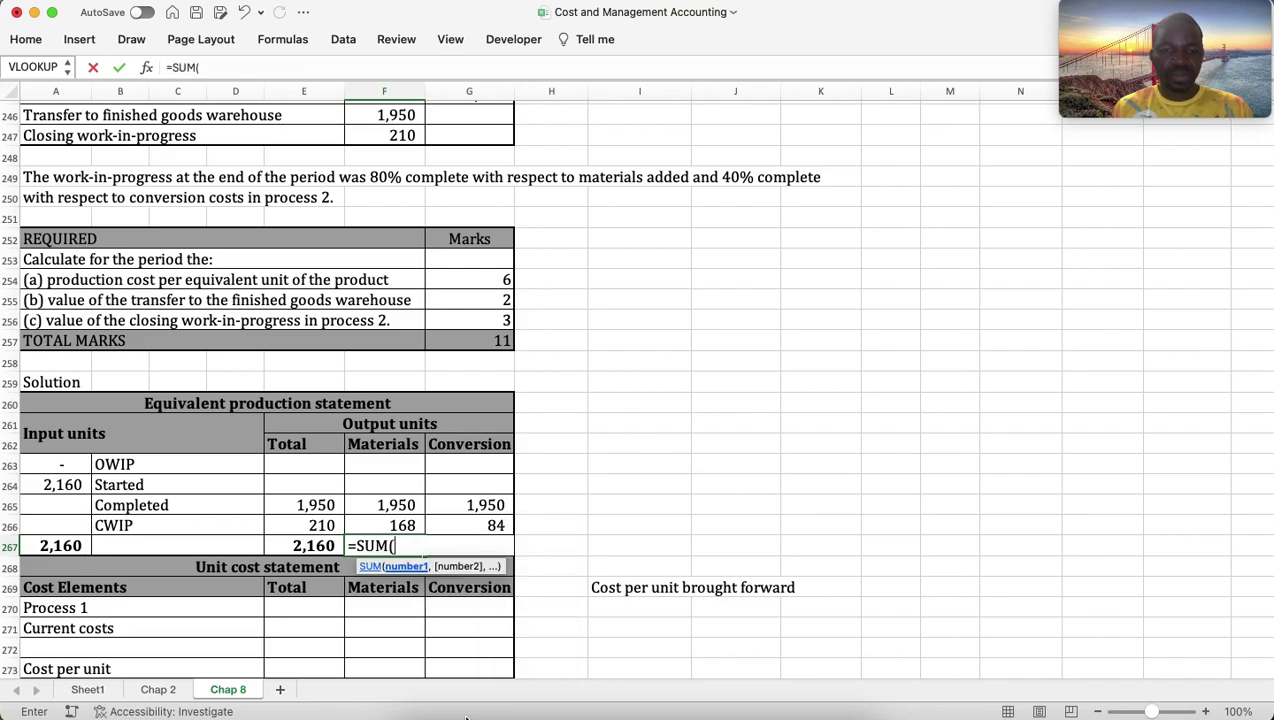
key(Up)
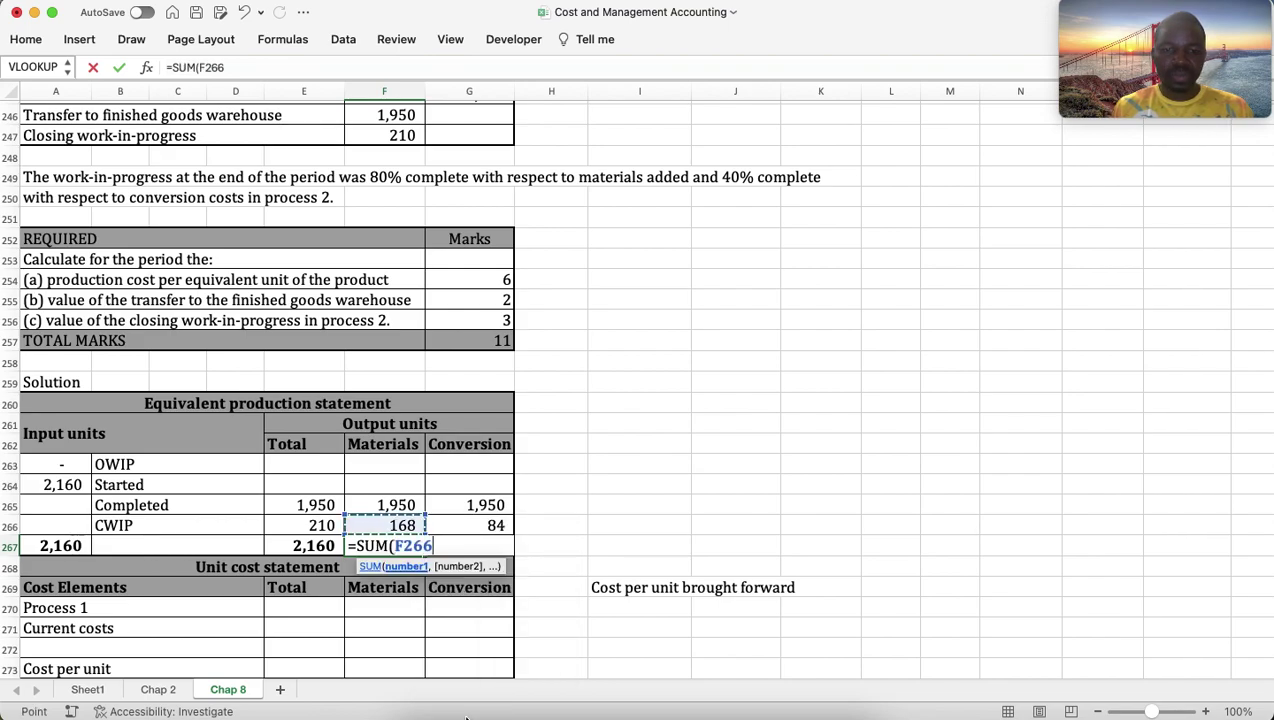
key(shift+Up)
key(shift+Up)
key(shift+Up)
key(Return)
Total the Conversion equivalent units in G267 with a SUM of the cells above it.
key(Up)
key(Right)
text(=sum)
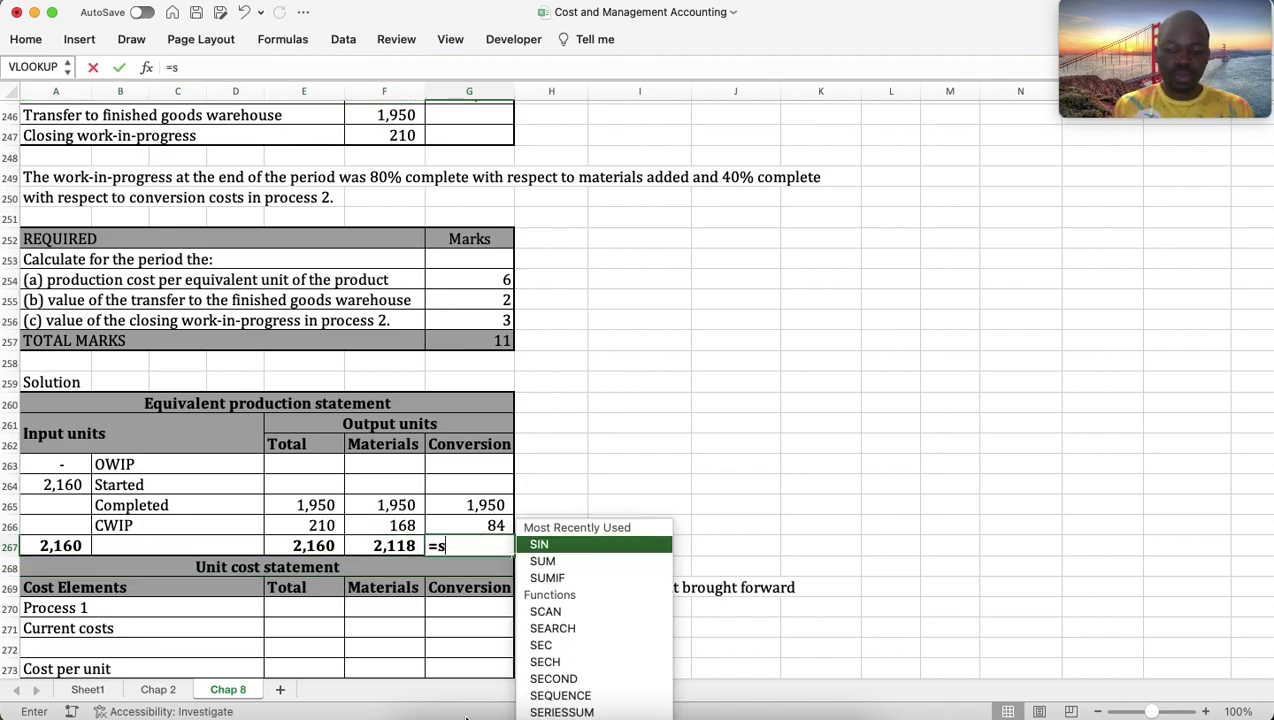
key(Tab)
key(Up)
key(shift+Up)
key(shift+Up)
key(shift+Up)
key(Return)
Enter the Process 1 transfer cost of 22032 in the Total column of the unit cost statement, cell E270.
key(Down)
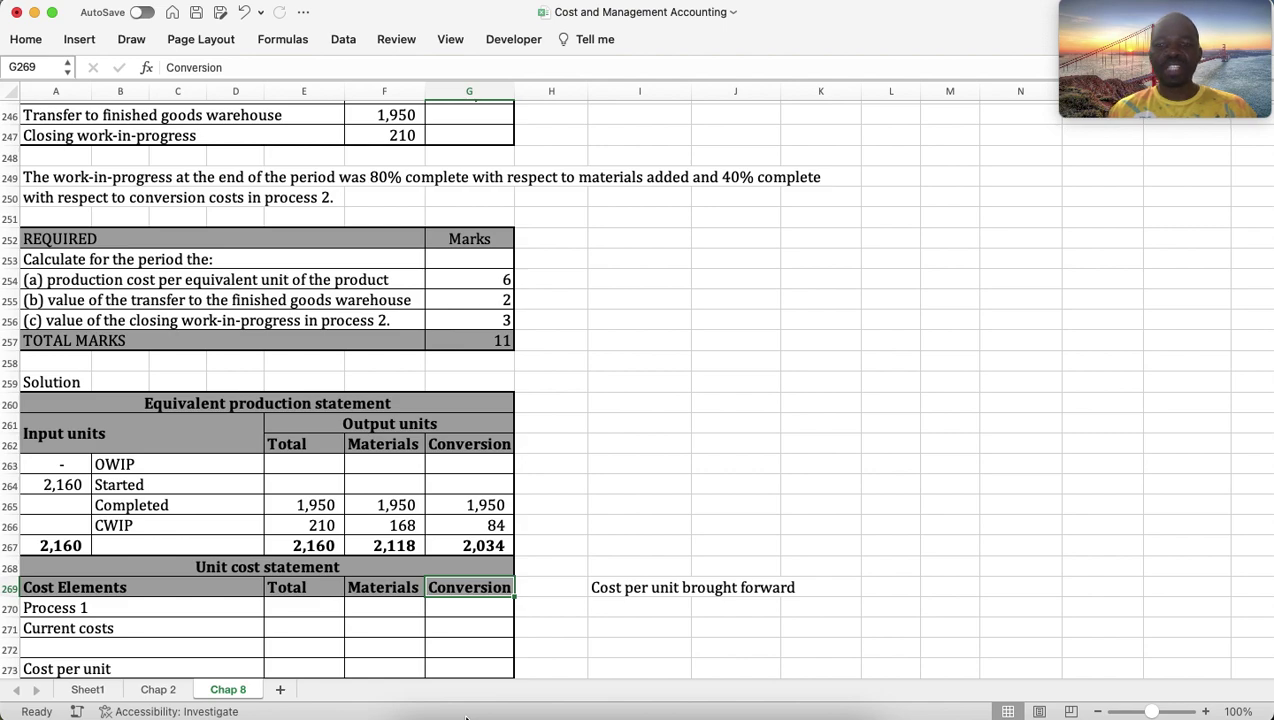
key(Down)
key(Down)
key(Left)
key(Left)
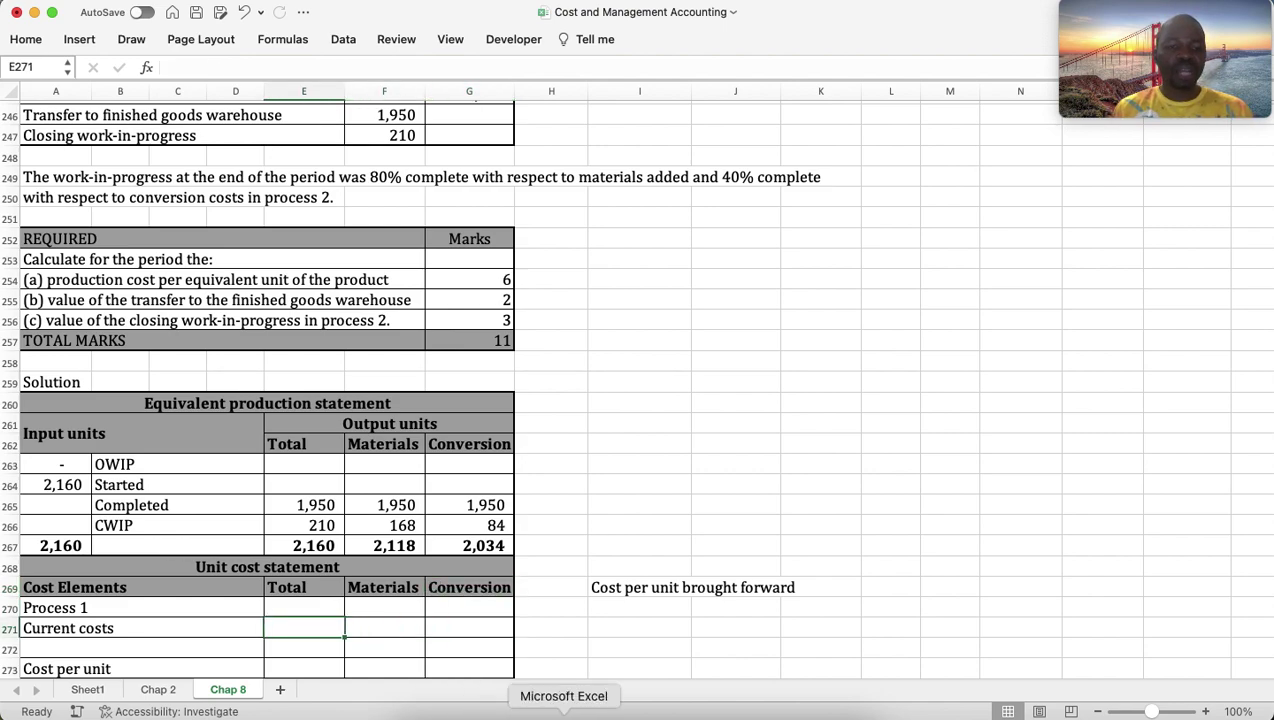
scroll(454, 648, down, 3)
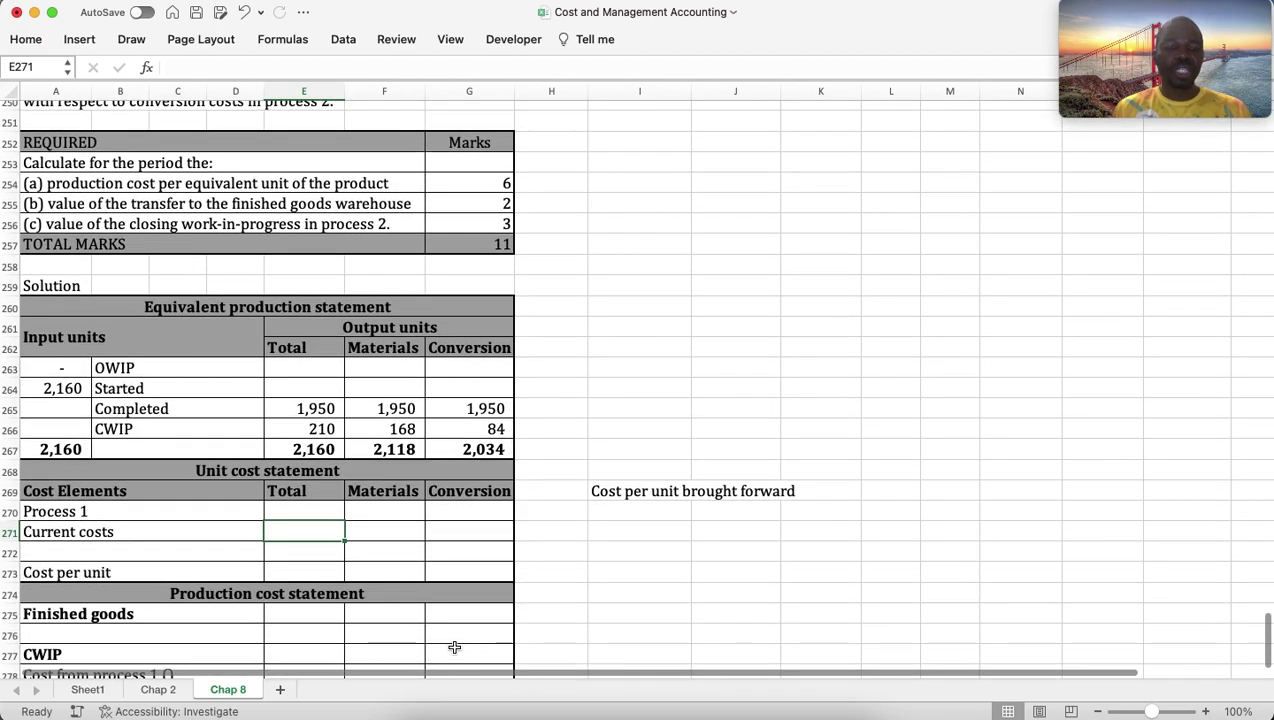
scroll(263, 530, up, 5)
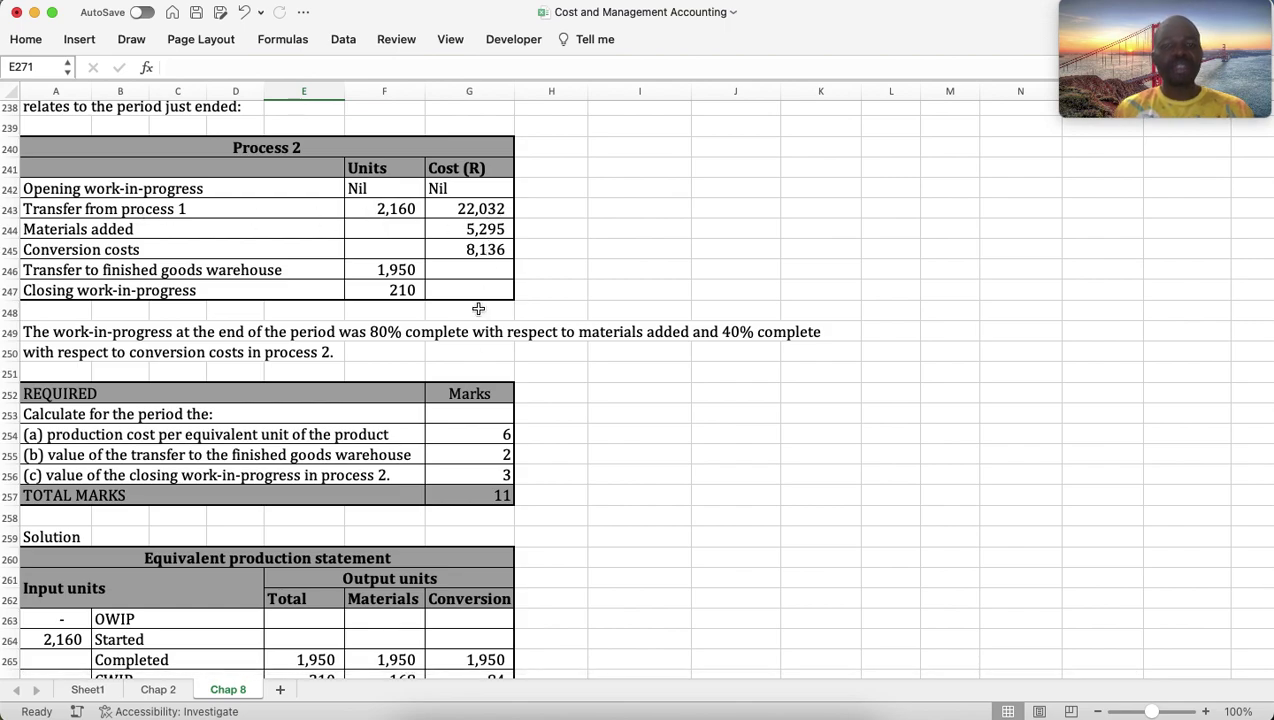
scroll(474, 353, down, 3)
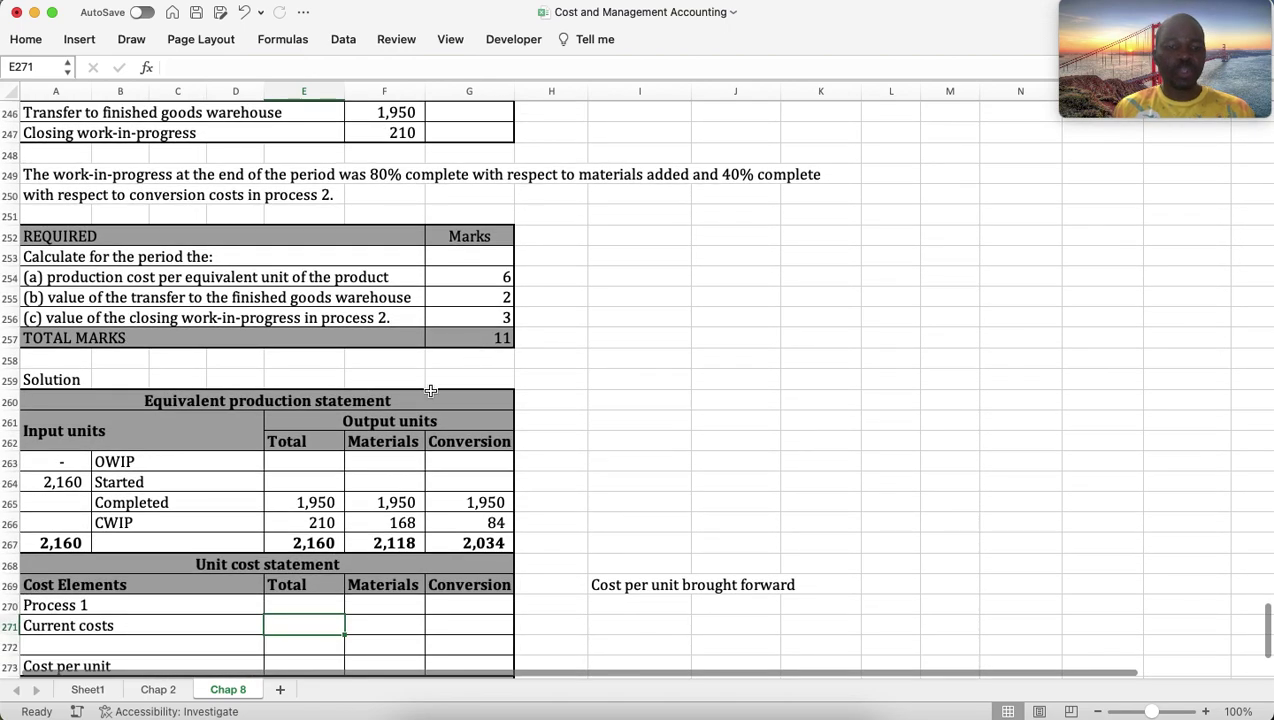
scroll(332, 495, down, 2)
click(305, 520)
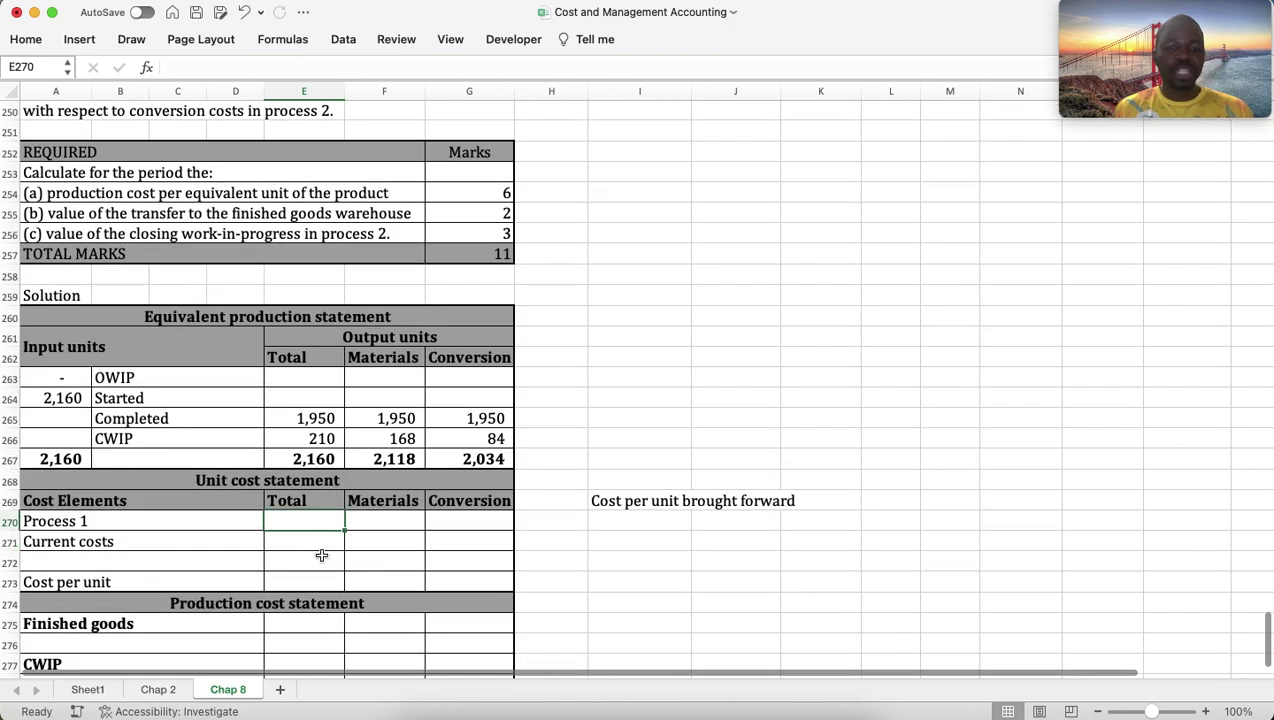
text(2)
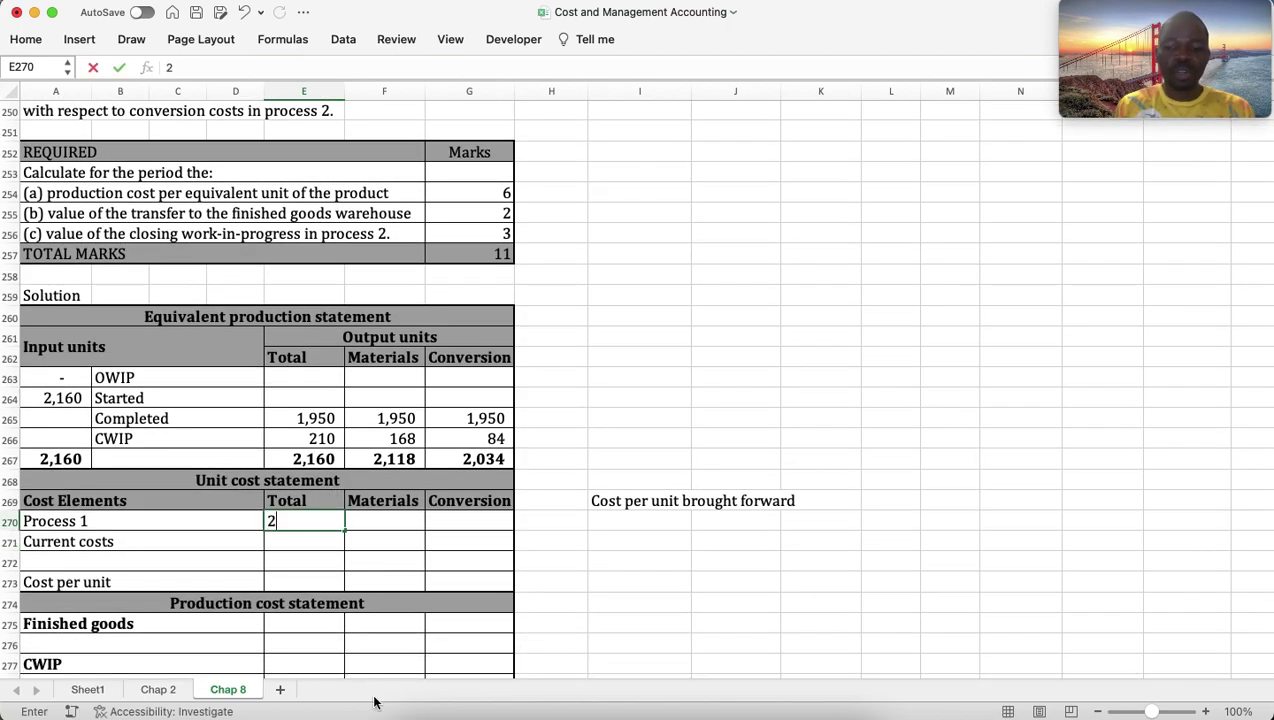
text(2032)
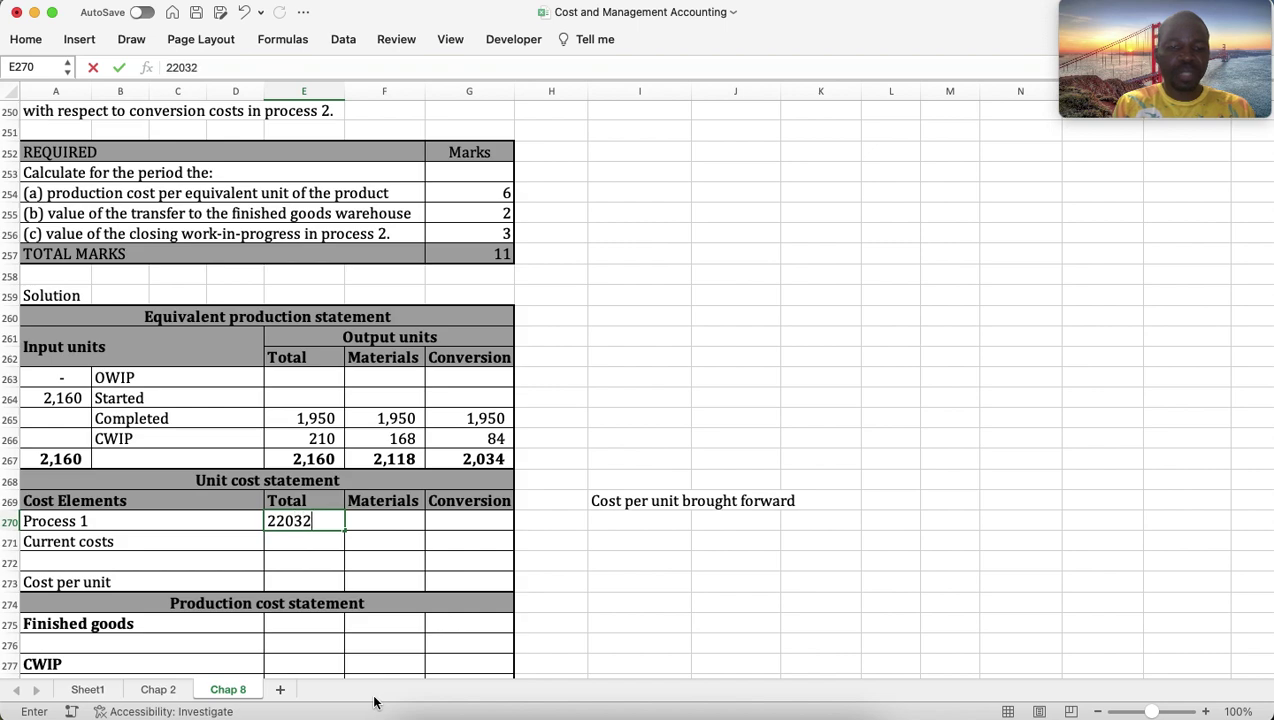
key(Return)
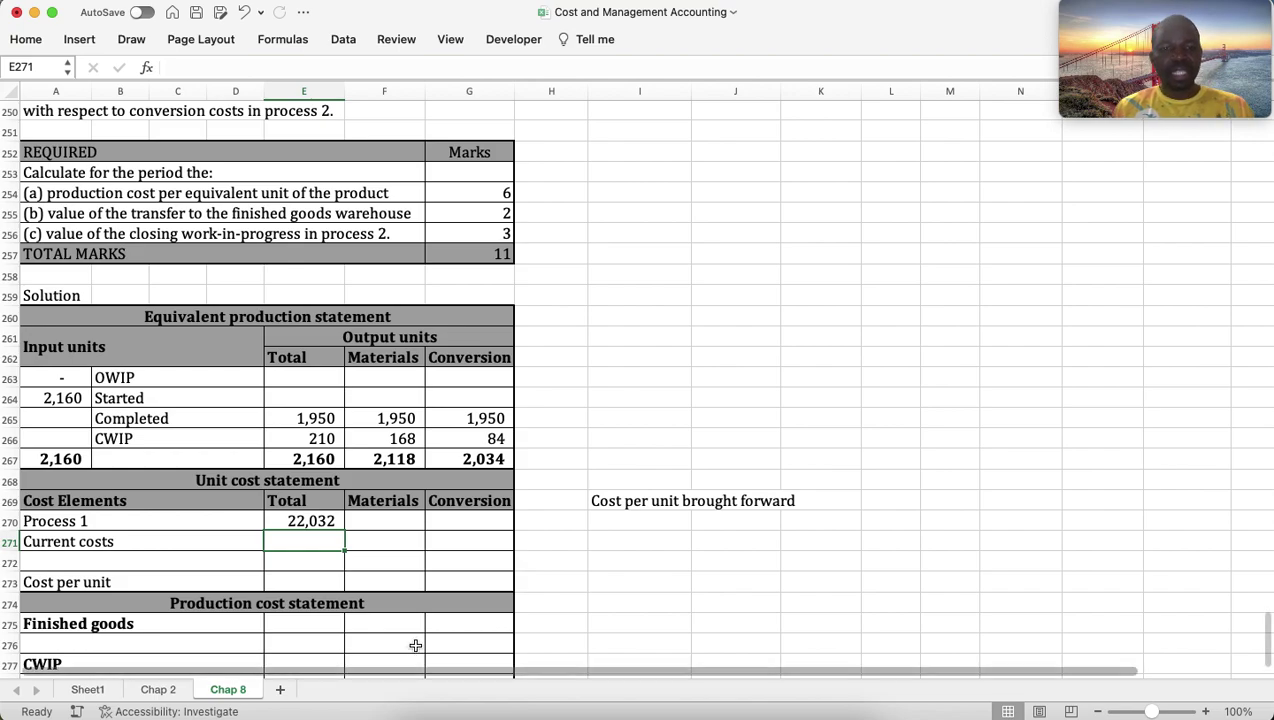
Enter the current Materials cost of 5295 in cell F271.
scroll(374, 525, up, 5)
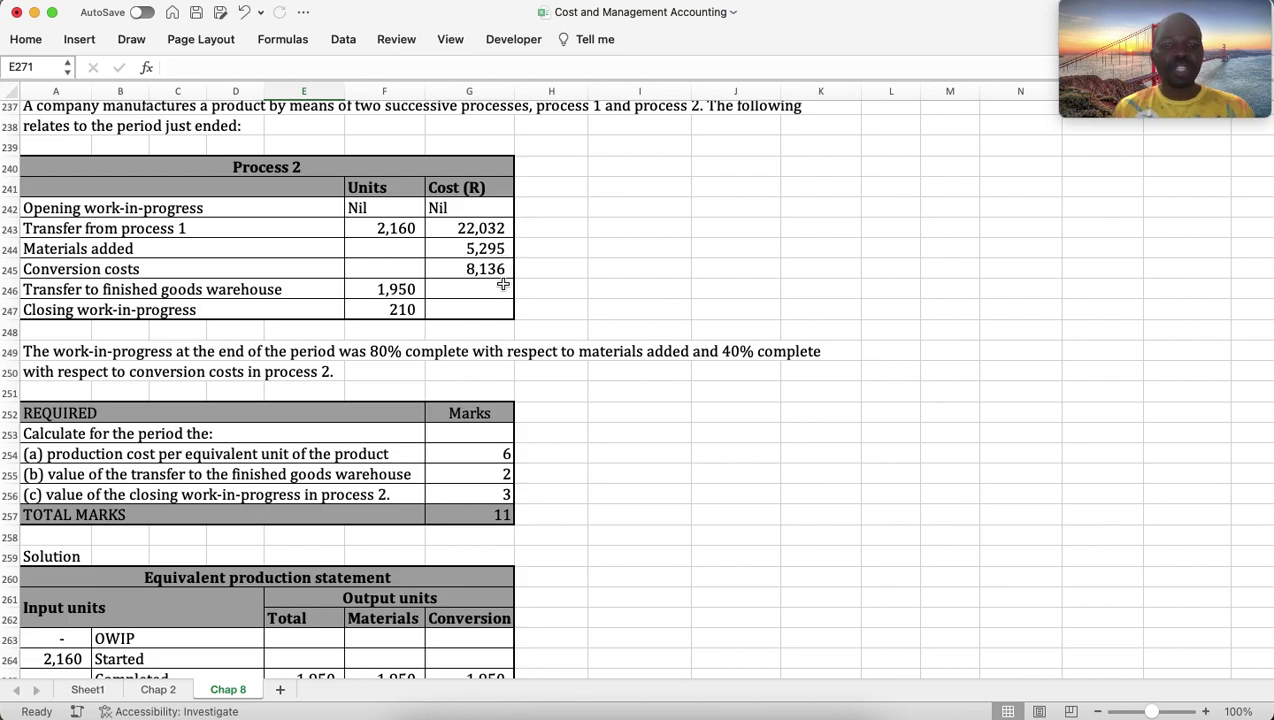
scroll(464, 417, down, 5)
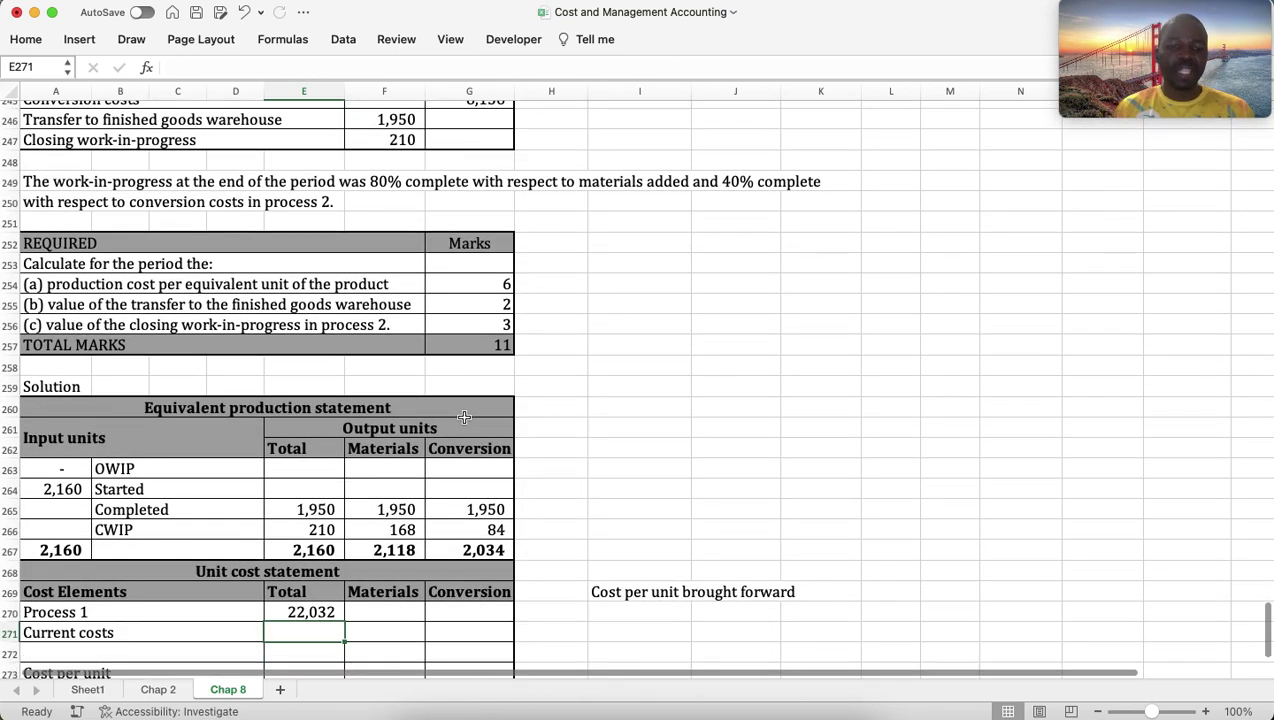
key(Right)
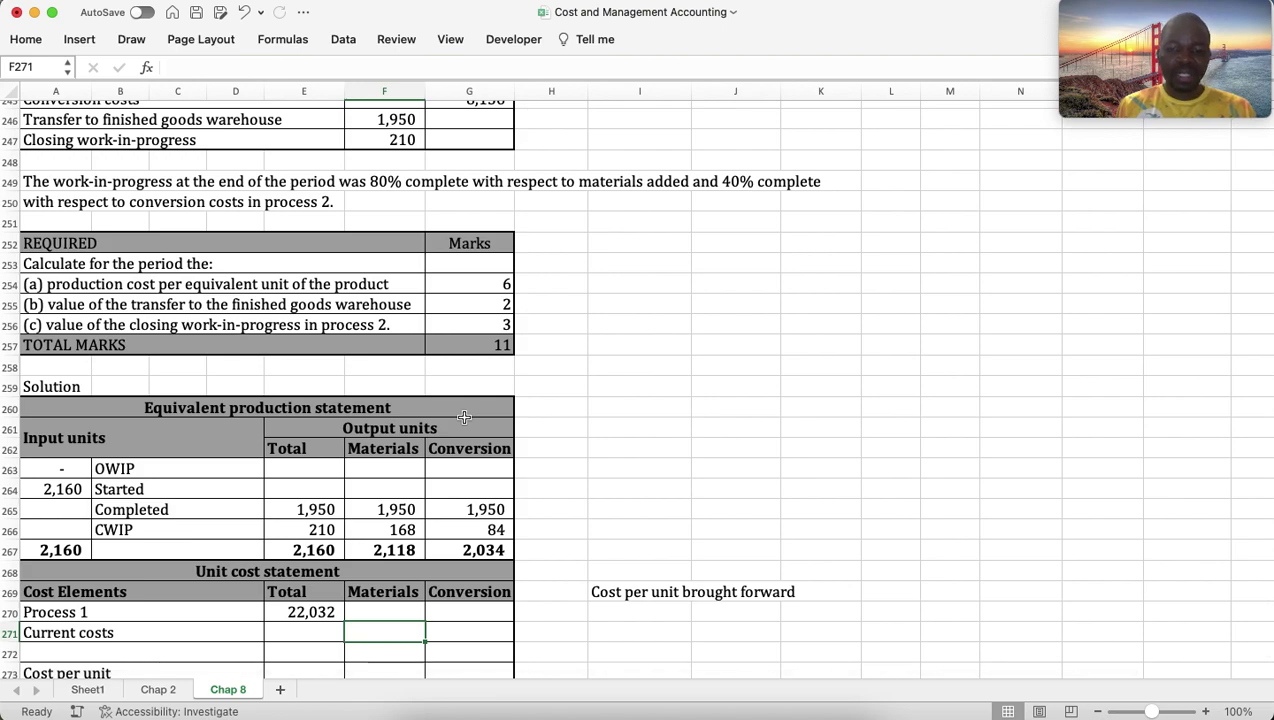
text(52)
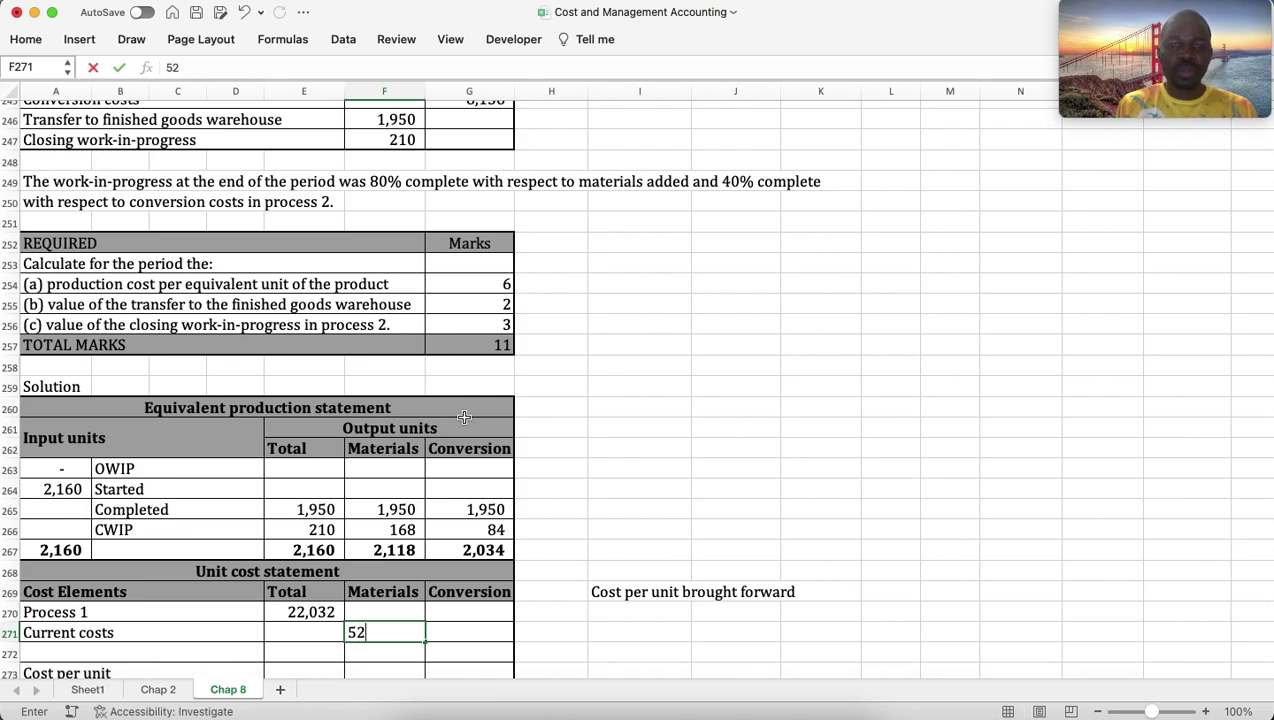
text(95)
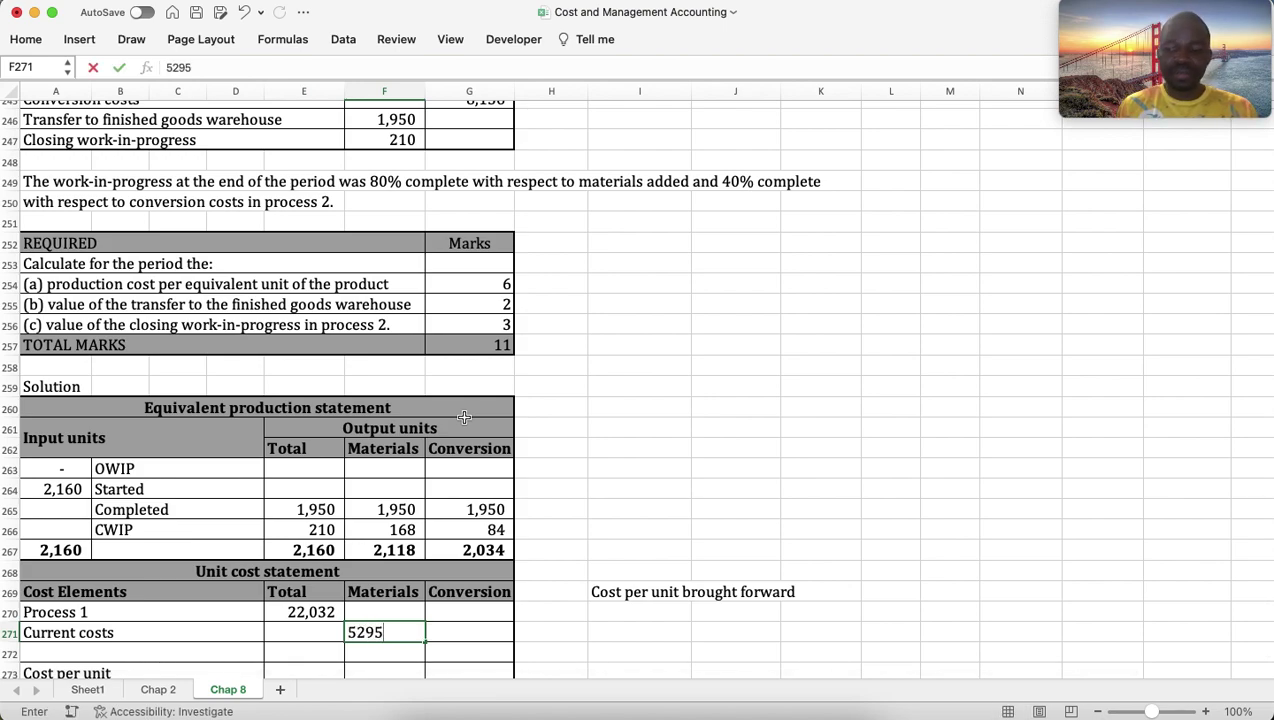
key(Return)
Enter the current Conversion cost of 8136 in cell G271.
scroll(464, 416, up, 4)
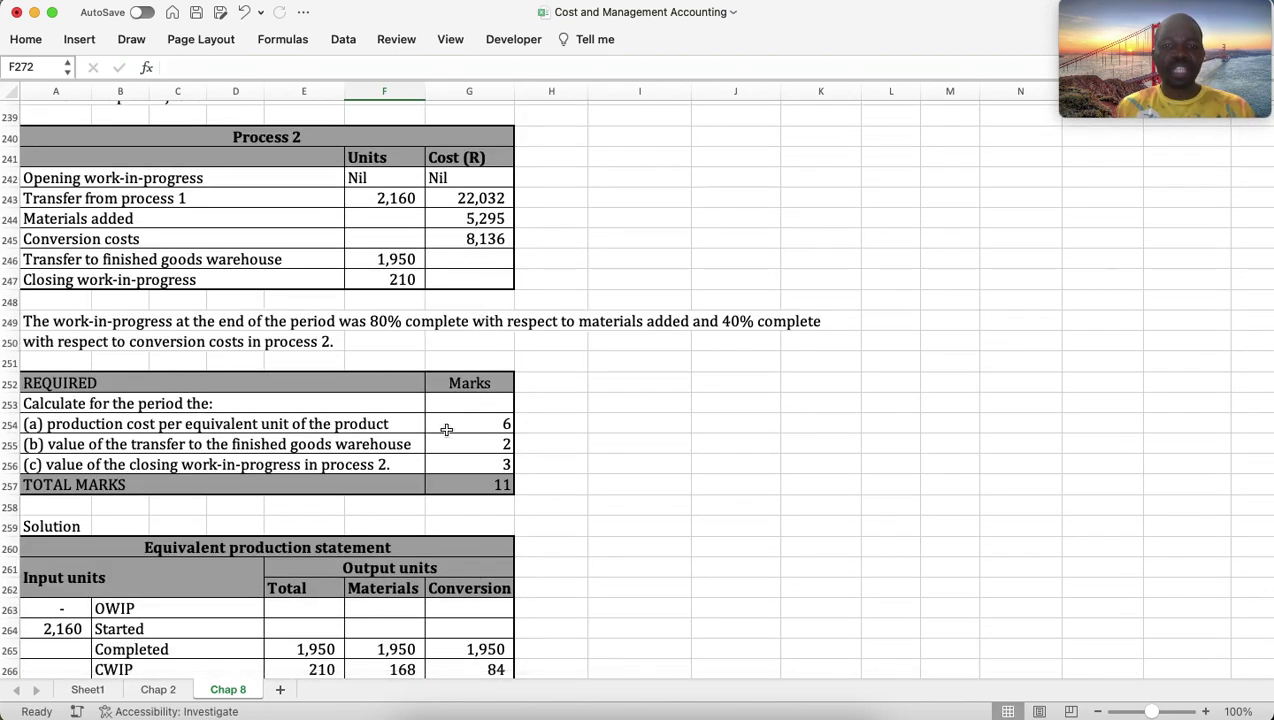
scroll(446, 429, down, 5)
key(Right)
key(Up)
text(8)
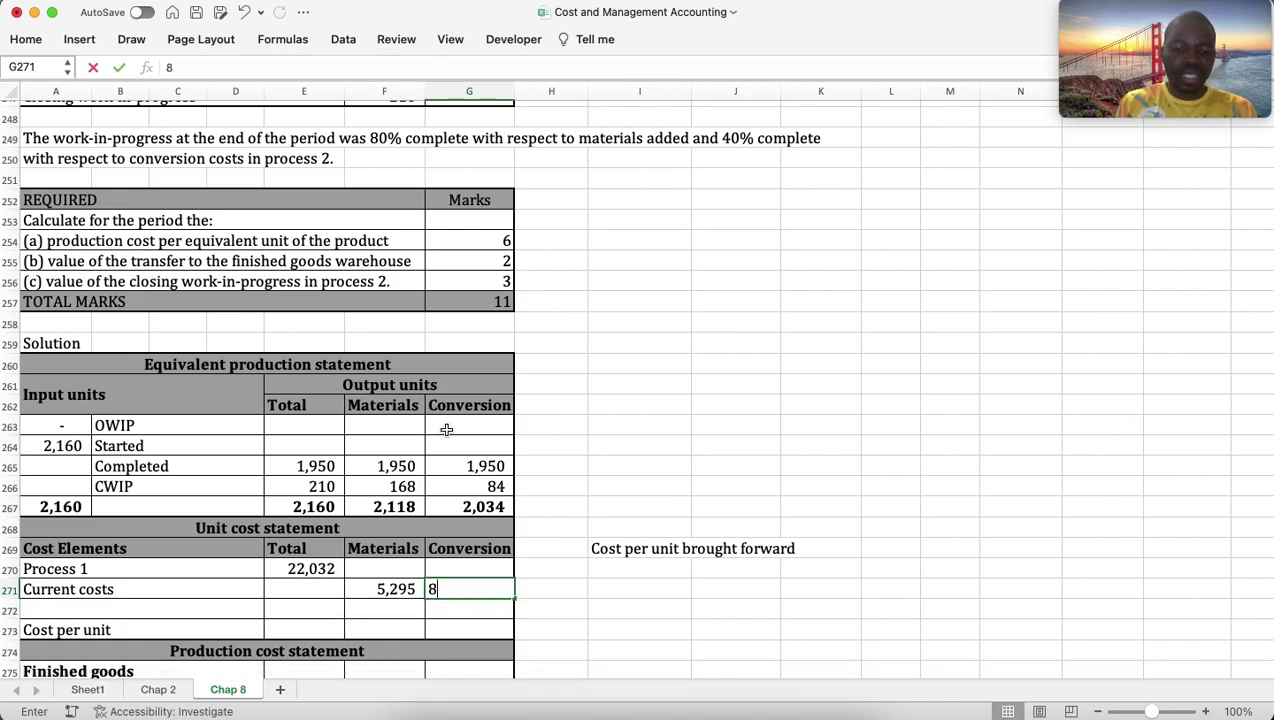
text(,136)
key(Return)
Total the current costs in E271 with a SUM of the Materials and Conversion amounts F271:G271.
key(Up)
key(Left)
key(Left)
text(=su)
key(Tab)
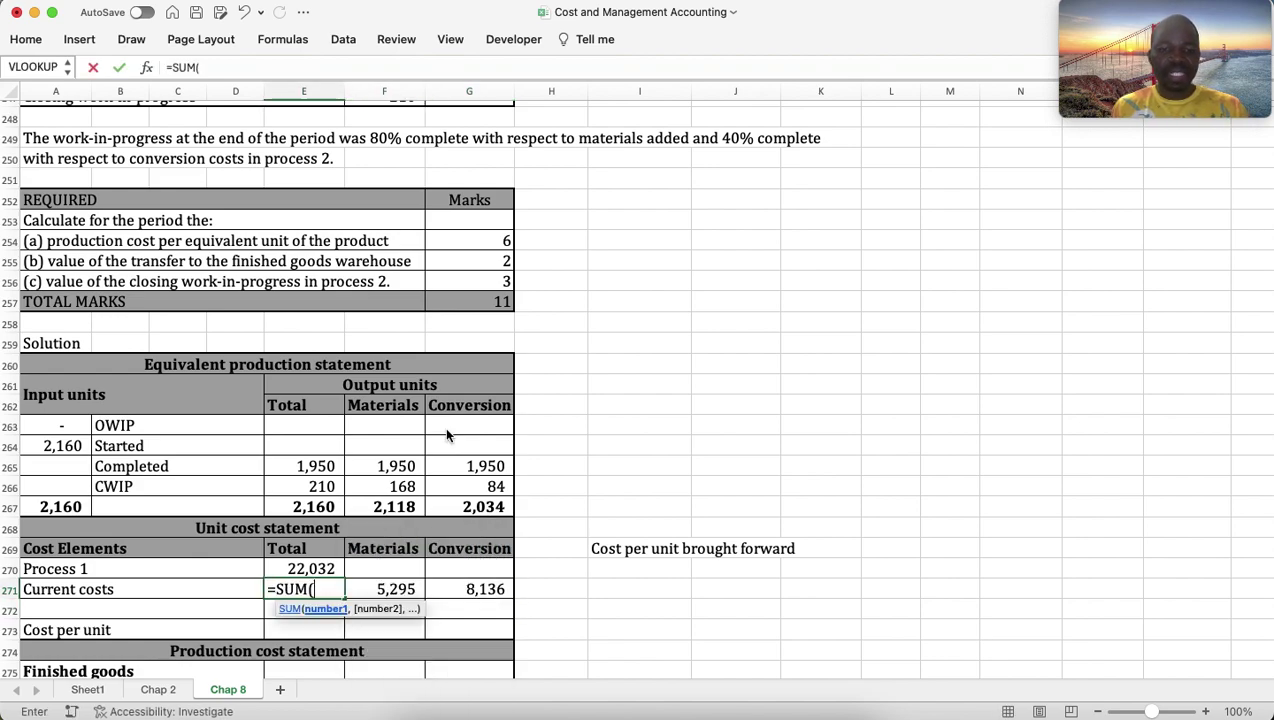
key(Right)
key(shift+Right)
key(Return)
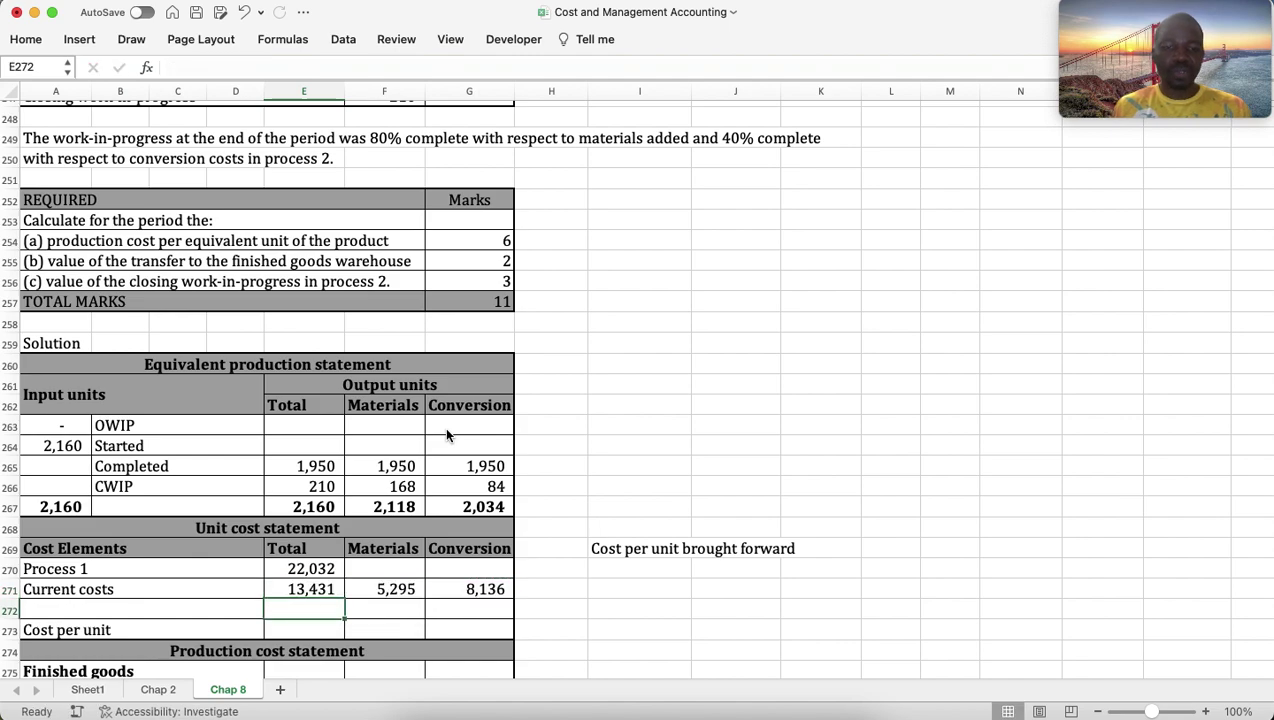
Add the Process 1 and current costs in E272 with a SUM of E270:E271.
text(=sum)
key(Tab)
key(Up)
key(shift+Up)
key(Return)
Total the Materials costs in F272 with a SUM of F270:F271.
key(Up)
key(Right)
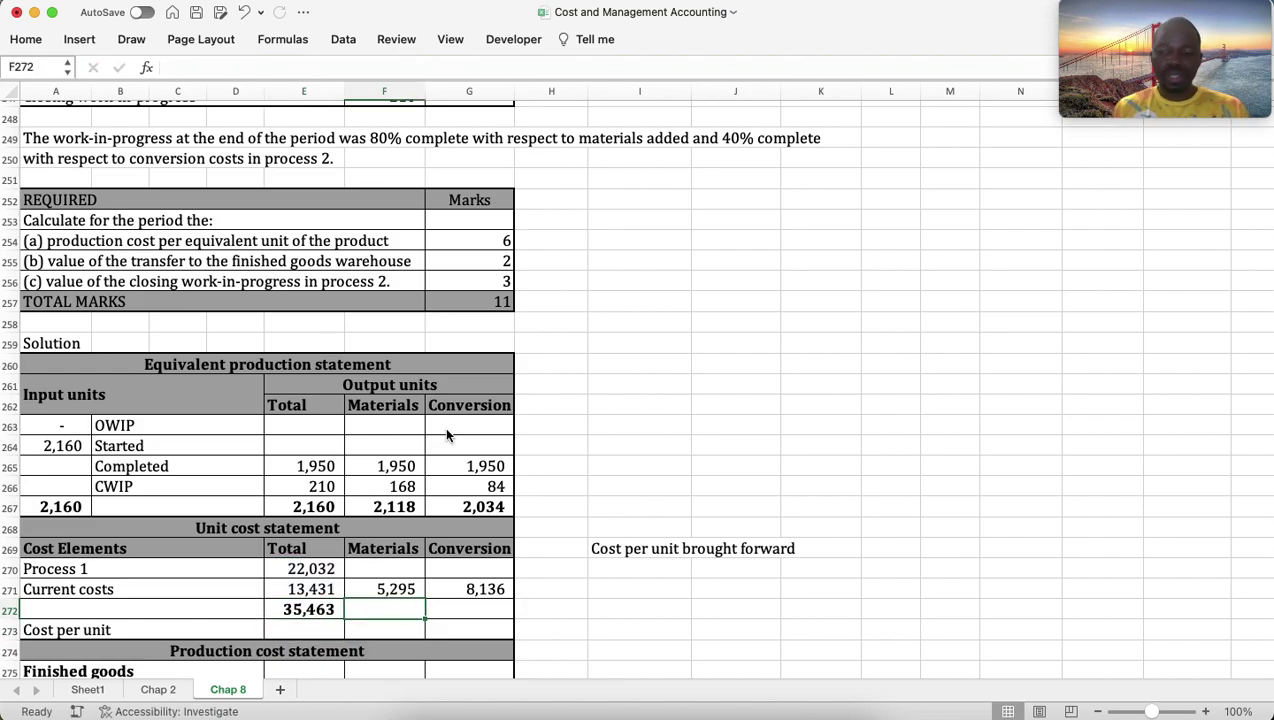
text(=sum)
key(Tab)
key(Up)
key(shift+Up)
key(Return)
Total the Conversion costs in G272 with a SUM of G270:G271.
key(Up)
key(Right)
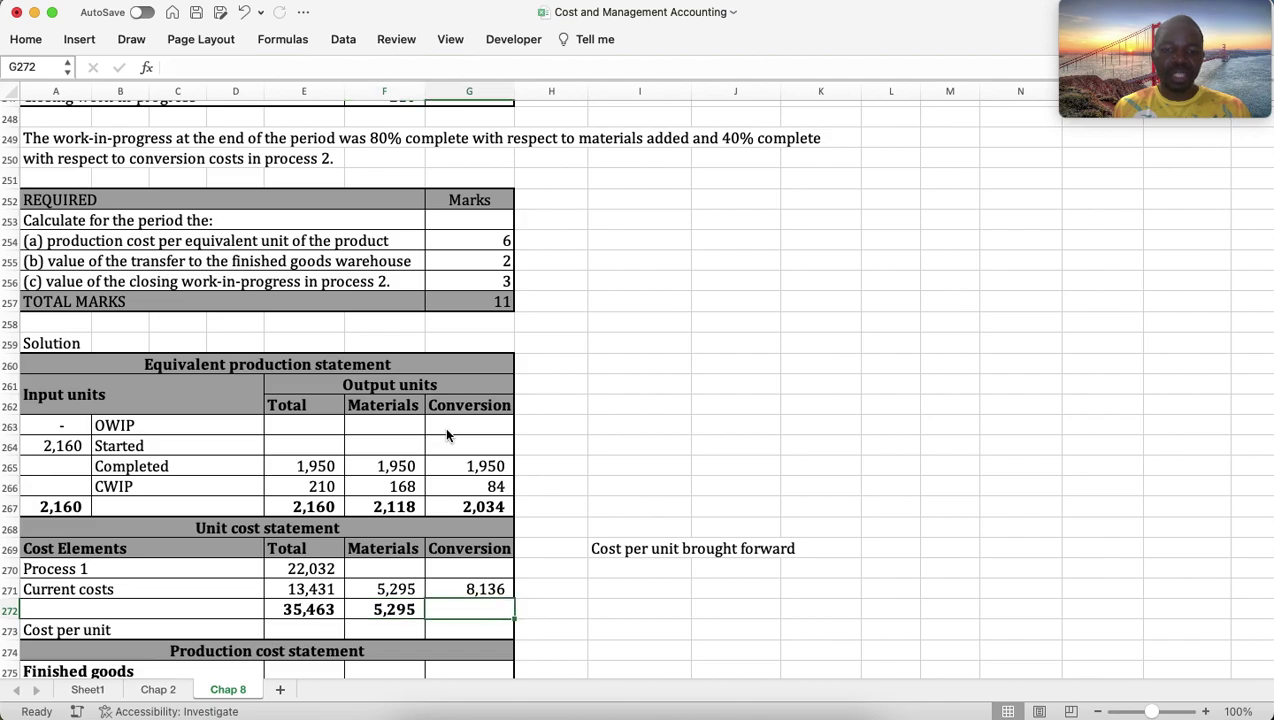
text(=sum)
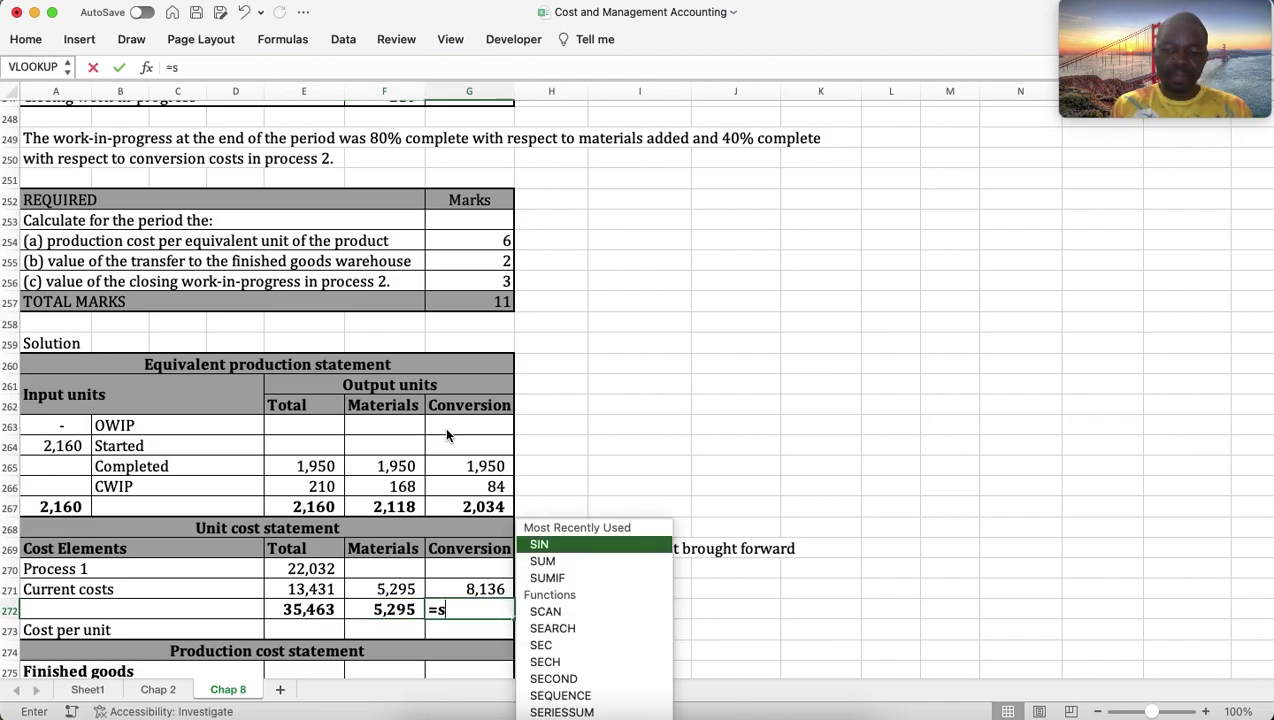
key(Tab)
key(Up)
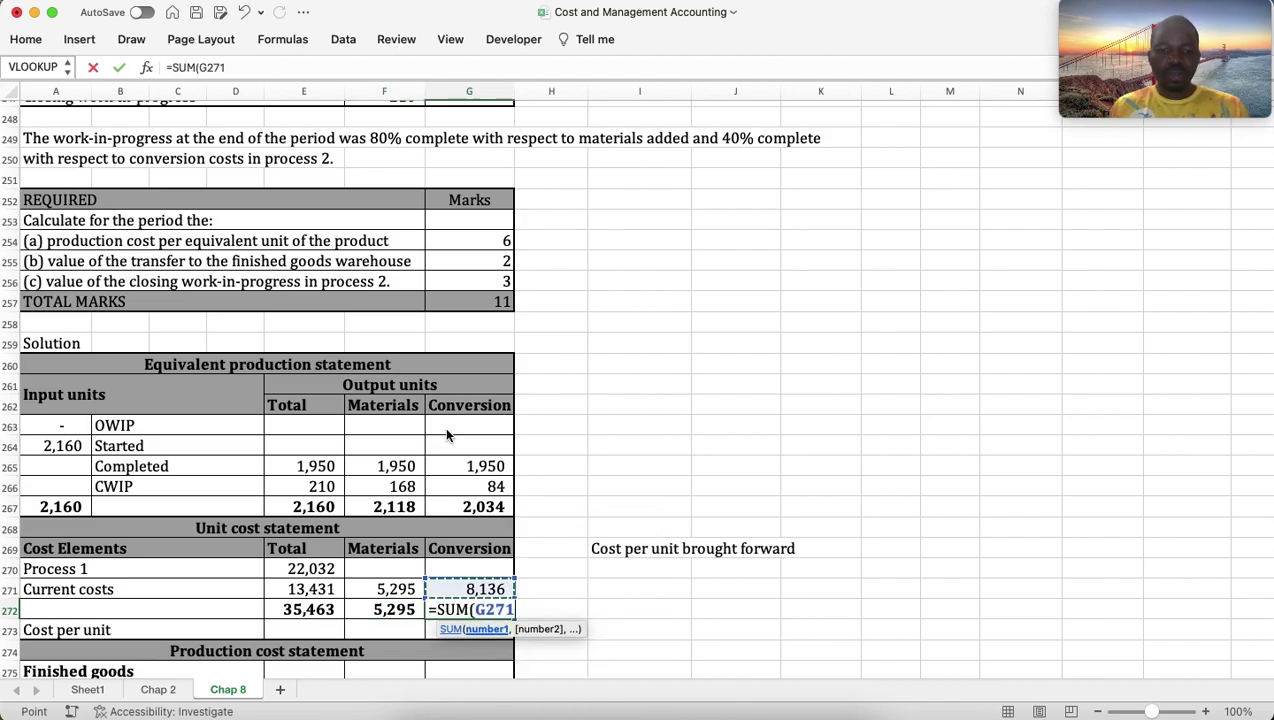
key(shift+Up)
key(Return)
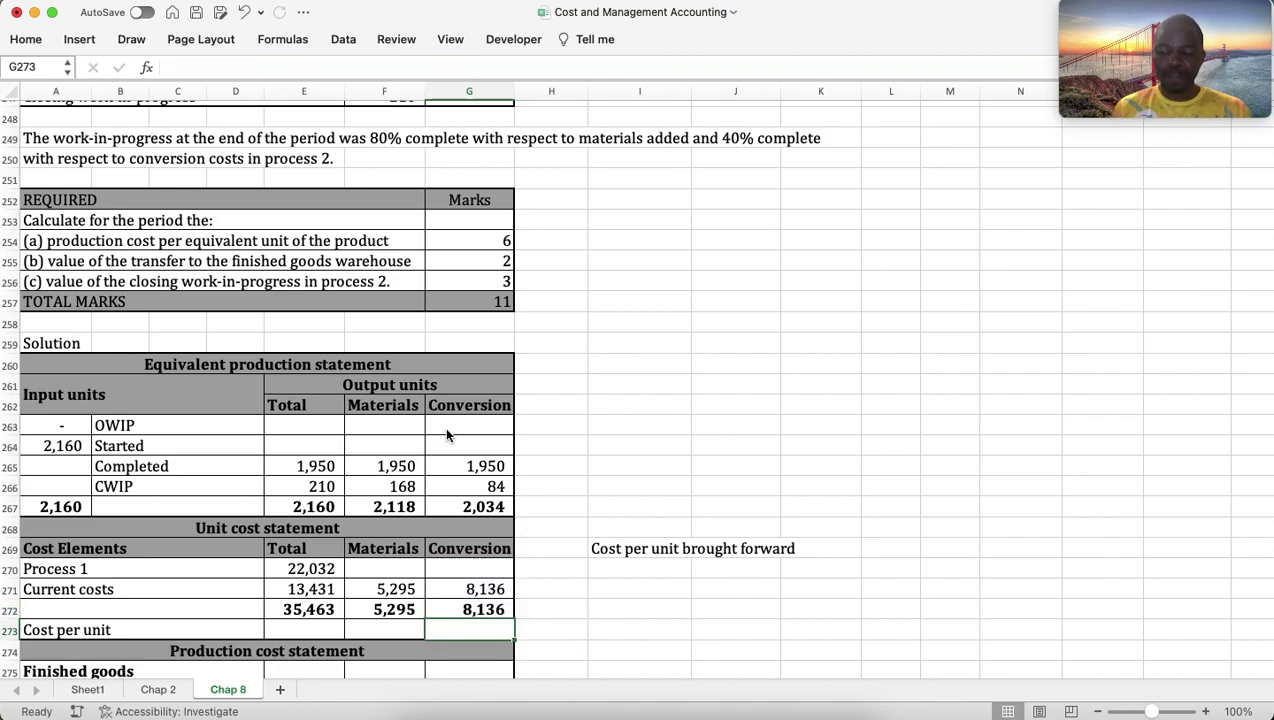
Calculate the Conversion cost per unit in G273 by dividing the total cost G272 by the equivalent units G267.
key(Left)
key(Right)
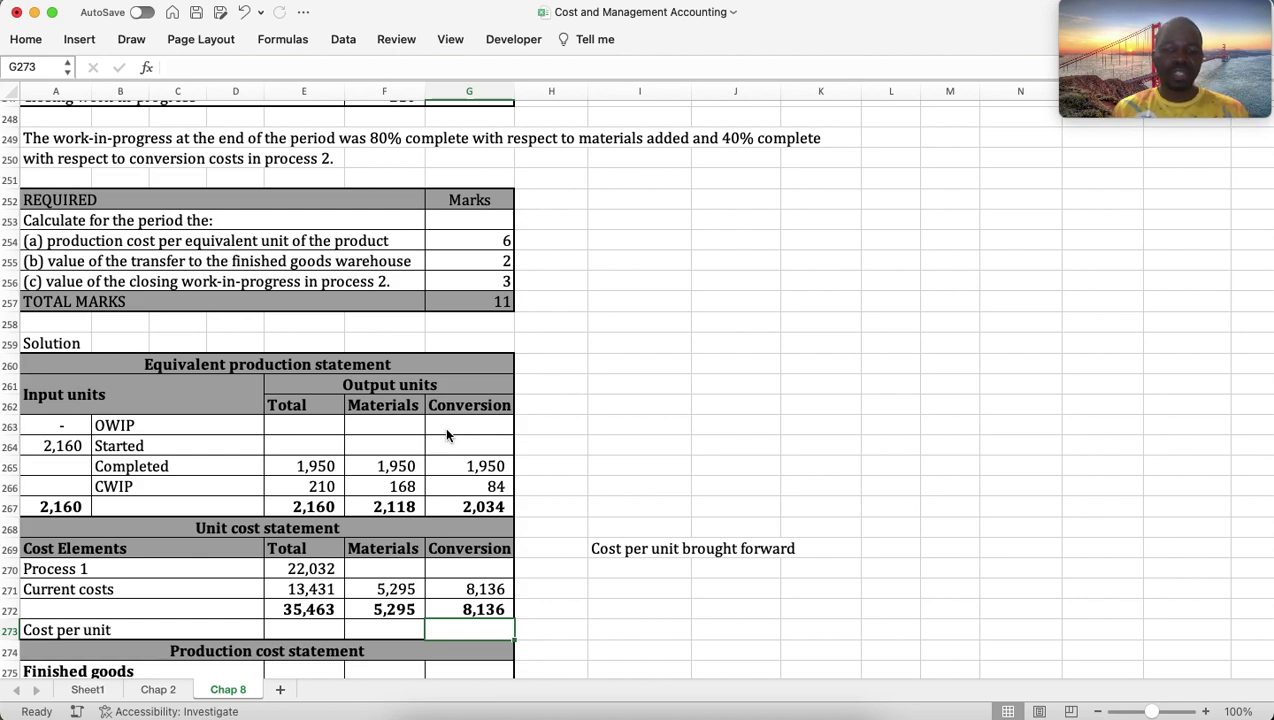
text(=)
key(Up)
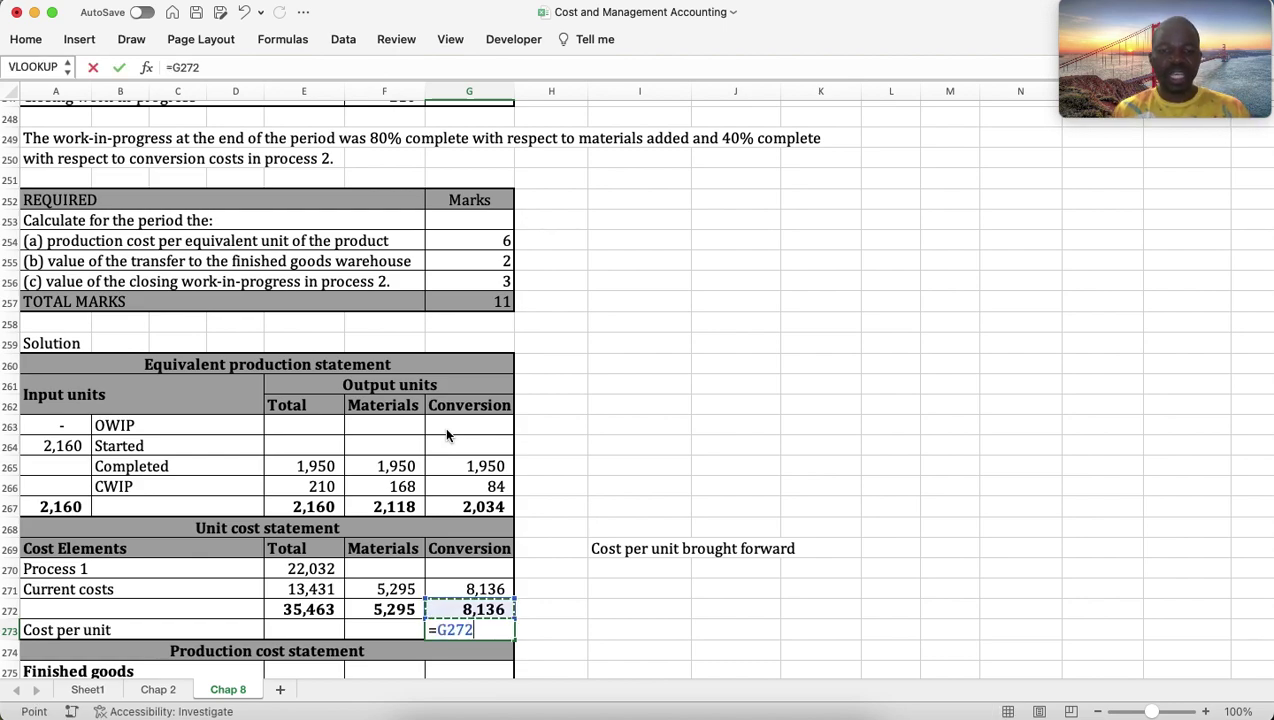
text(/)
key(Up)
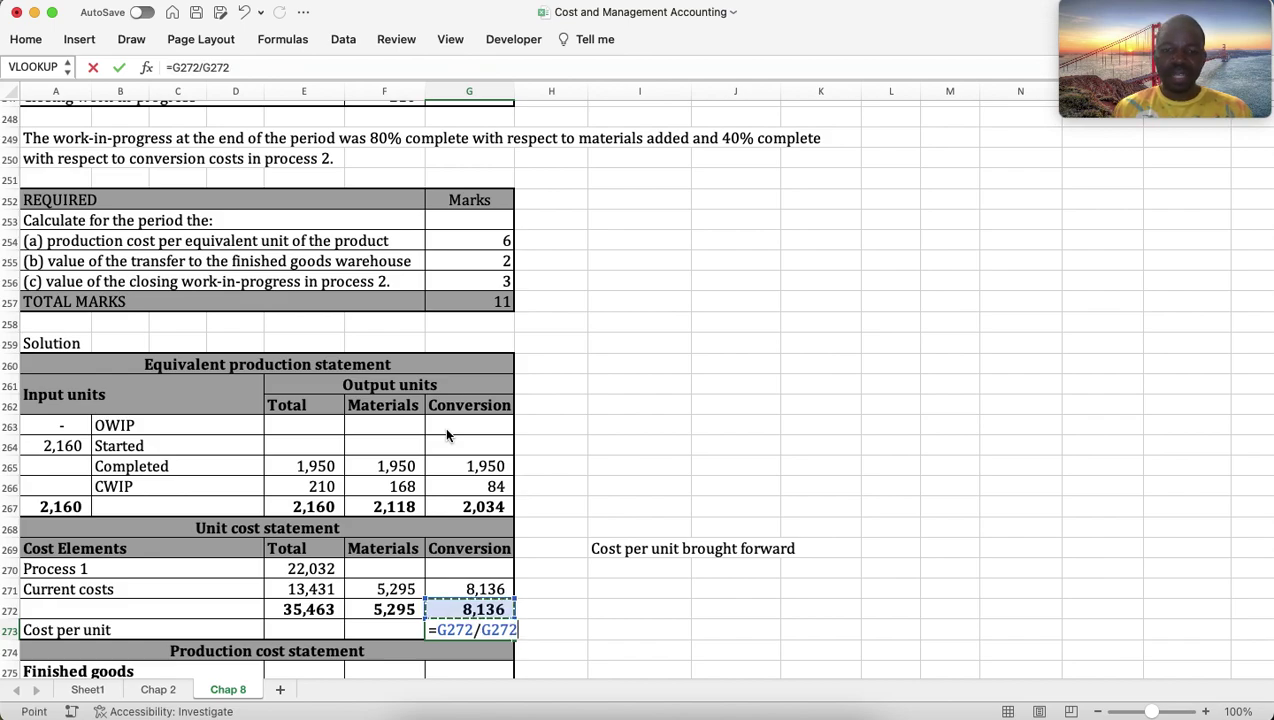
key(Up)
key(Up)
key(Up)
key(Up)
key(Up)
key(Up)
key(Up)
key(Down)
key(Down)
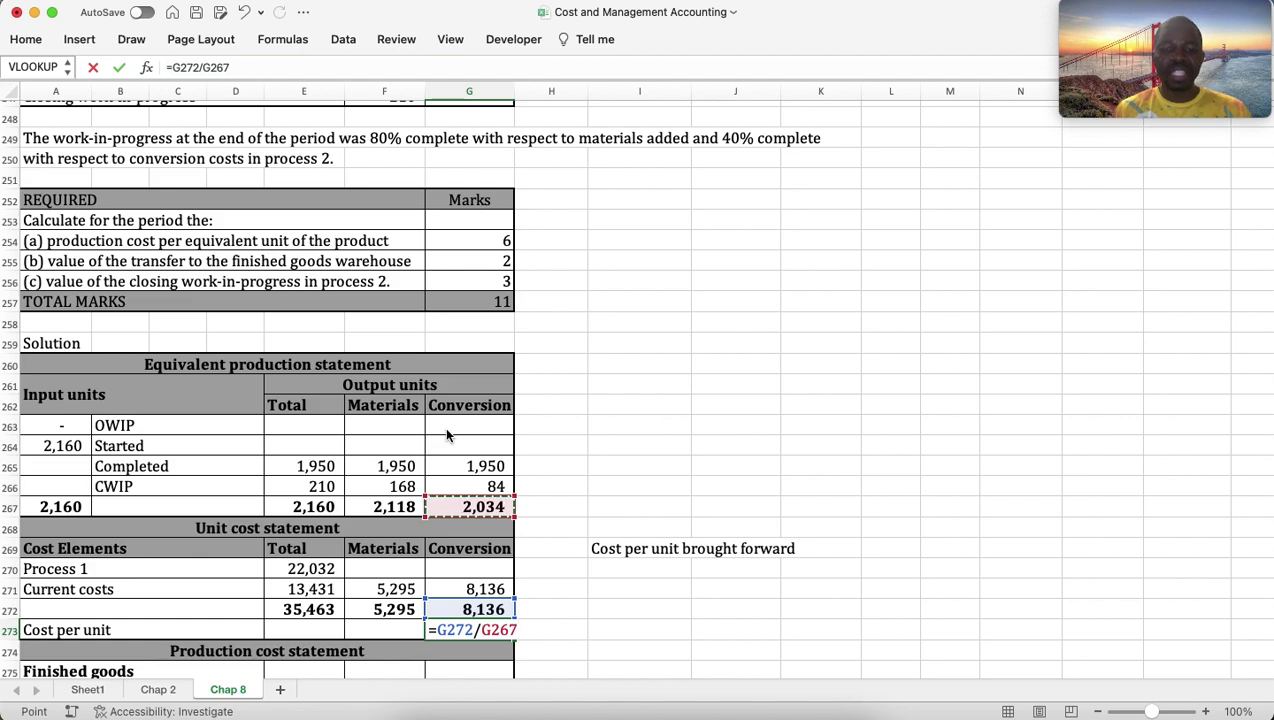
key(Return)
Calculate the Materials cost per unit in F273 by dividing the total cost F272 by the equivalent units F267.
key(Up)
key(Left)
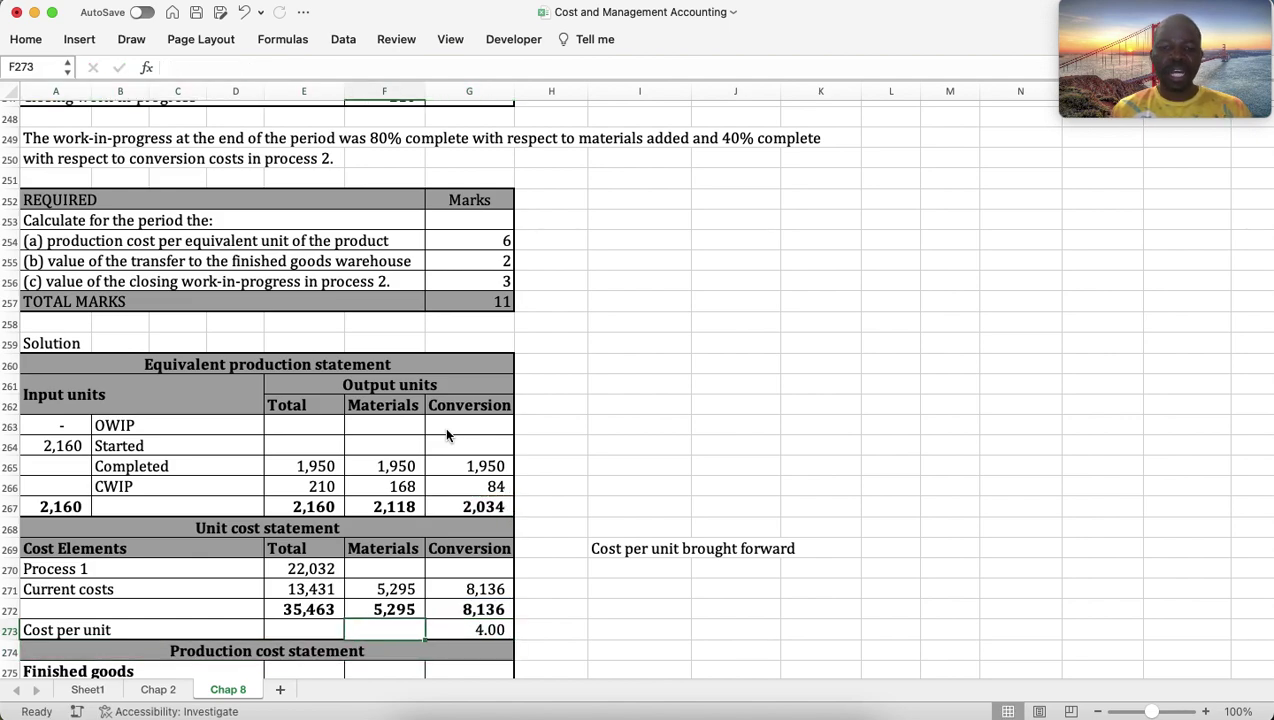
text(=)
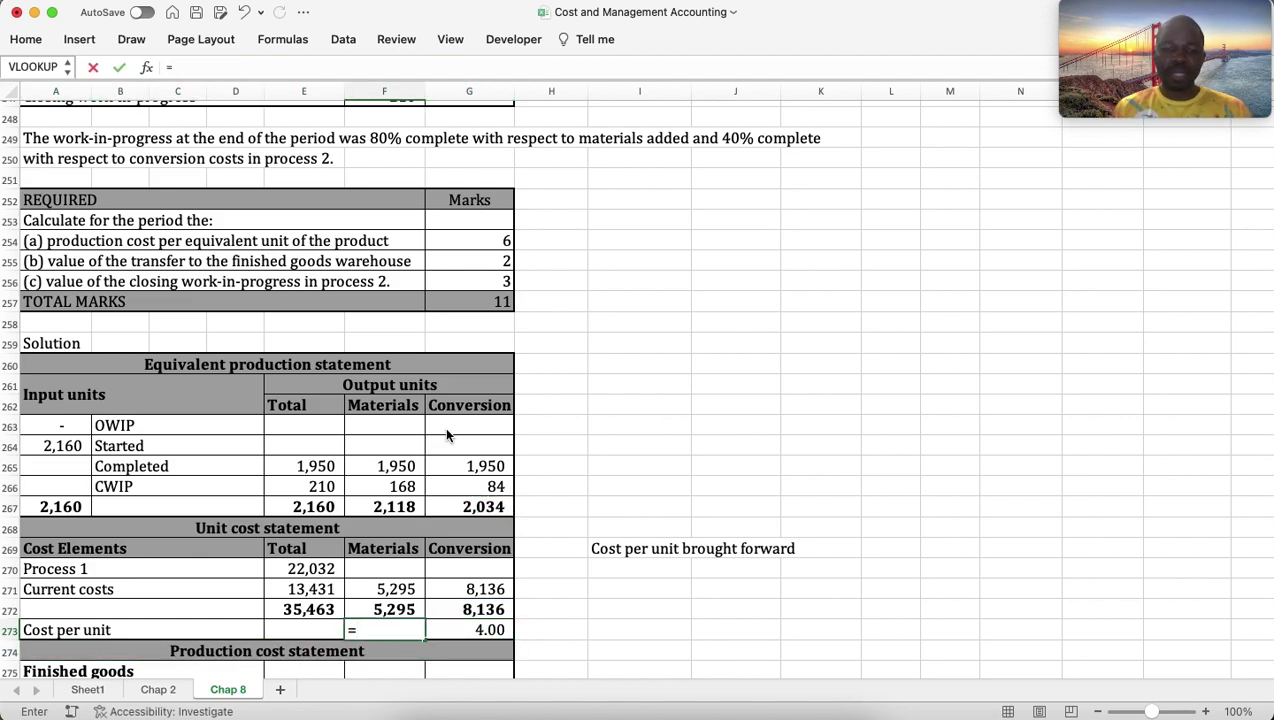
key(Up)
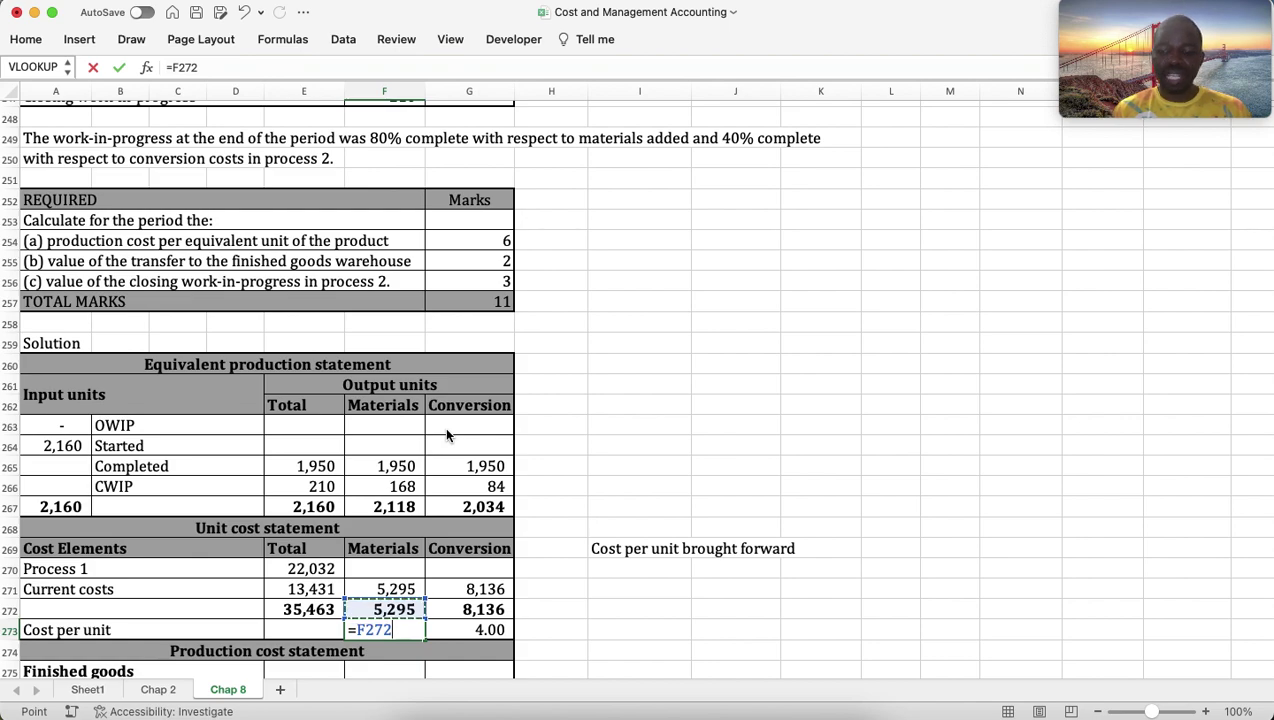
text(/)
key(Up)
key(Up)
key(Up)
key(Up)
key(Up)
key(Up)
key(Down)
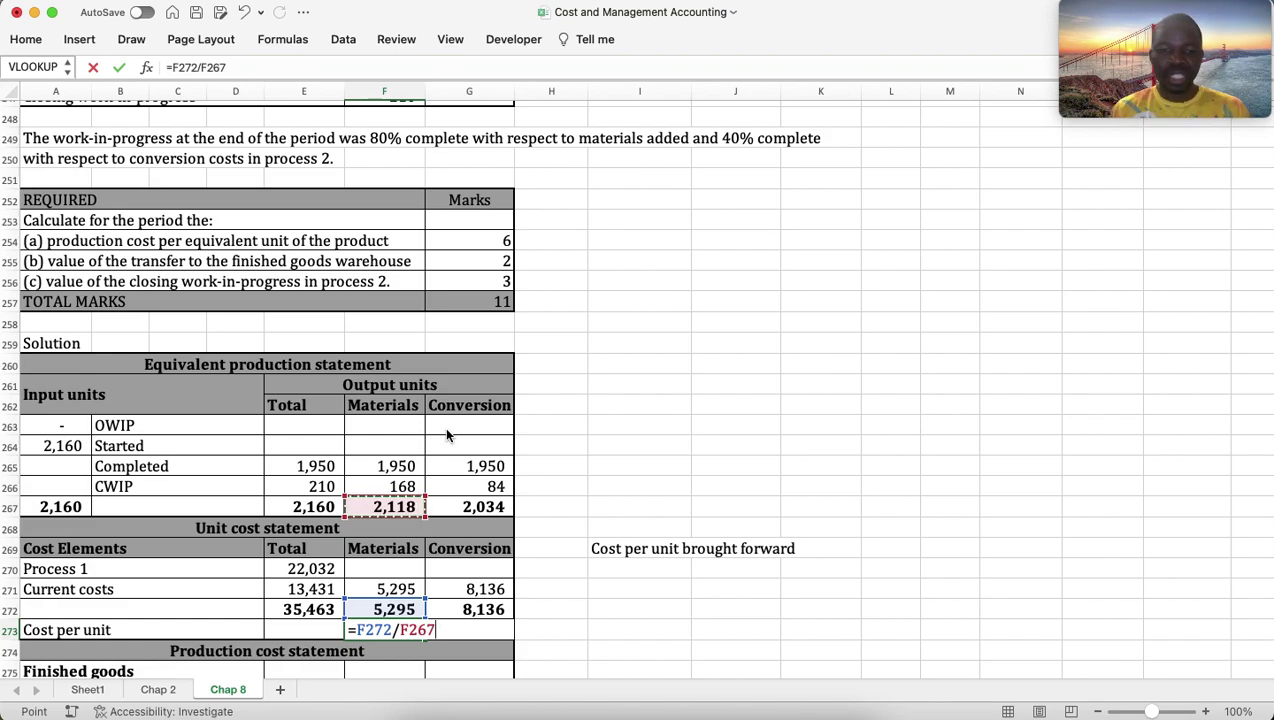
key(Return)
Total the cost per unit in E273 with a SUM of the Materials and Conversion unit costs F273:G273.
key(Up)
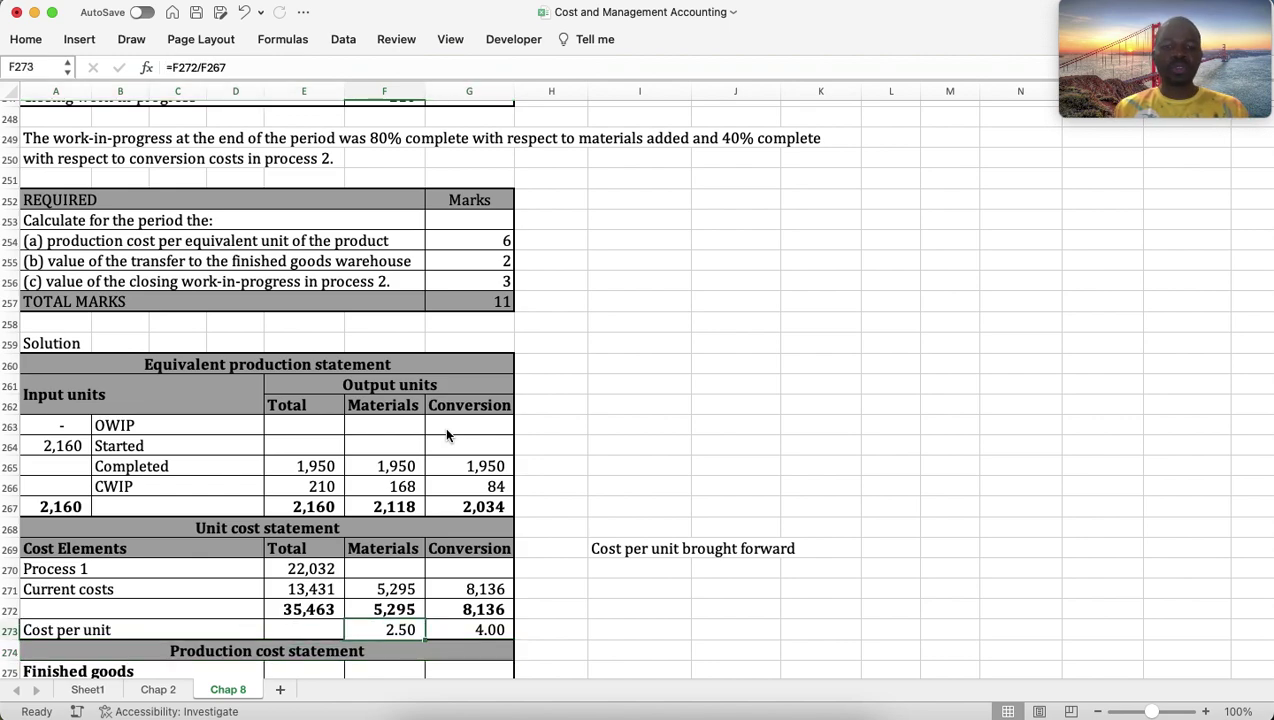
key(Left)
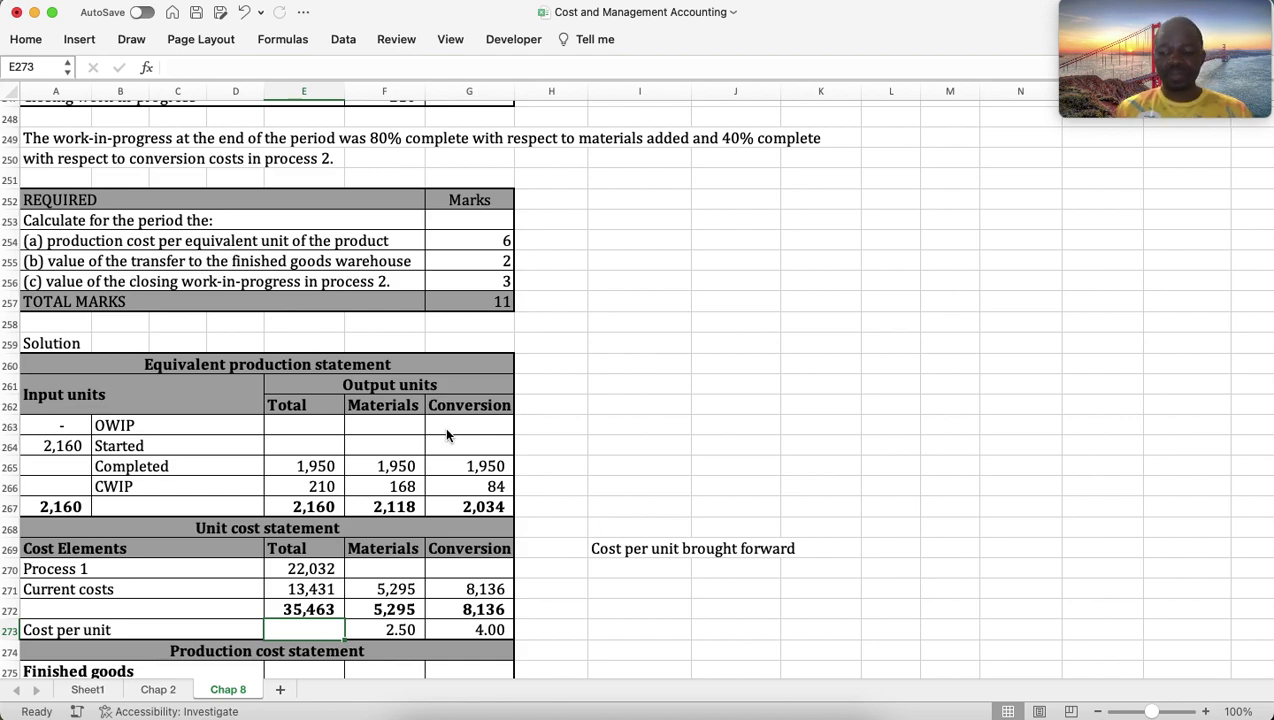
text(=)
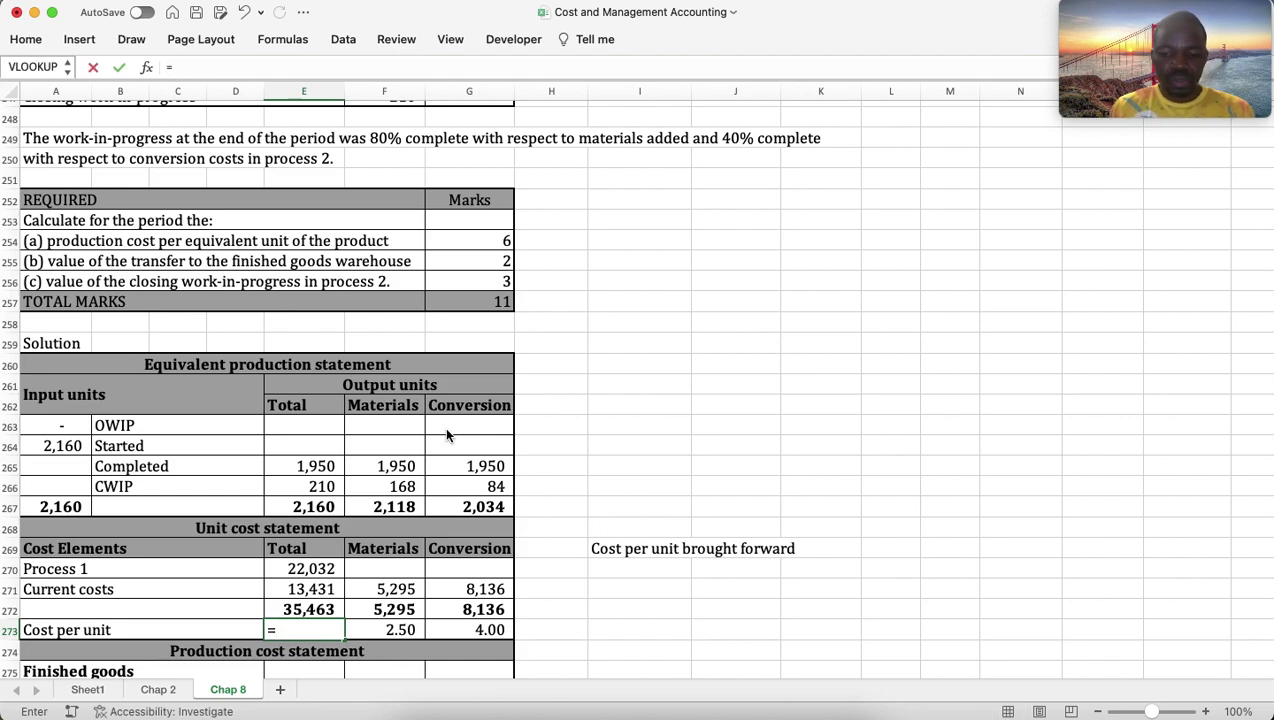
text(sum)
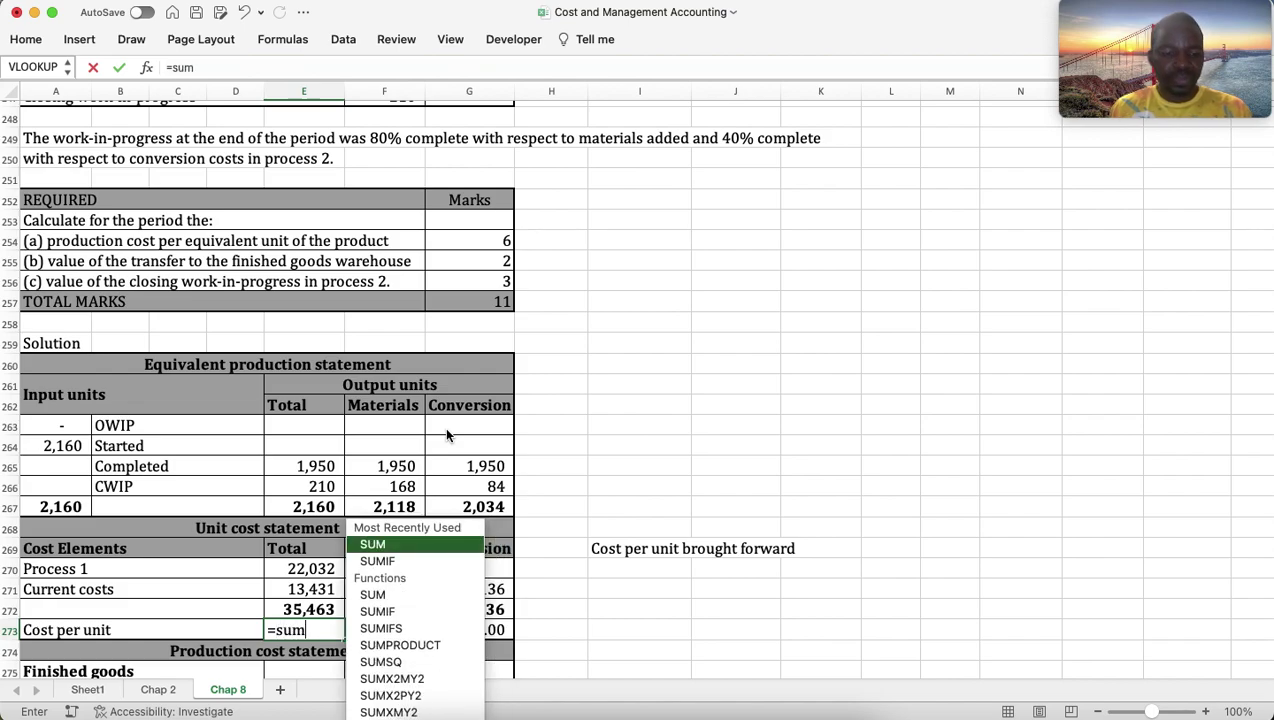
key(Tab)
key(Right)
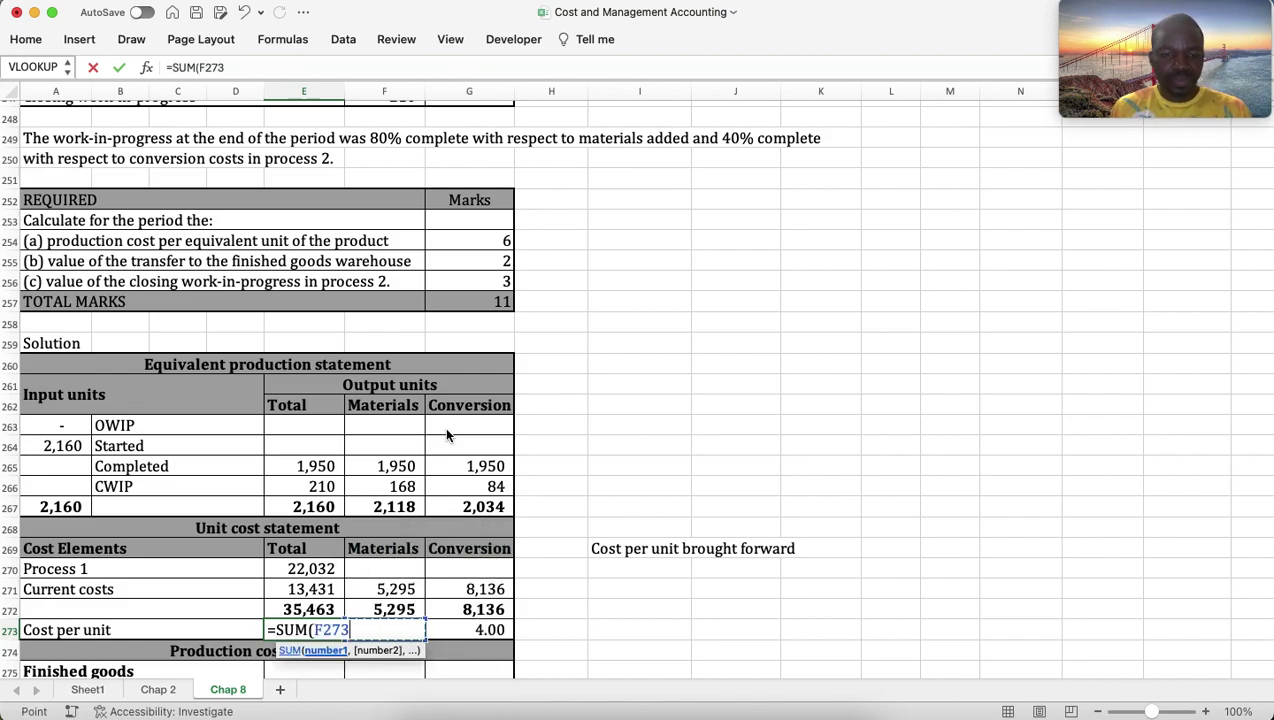
text(:G273))
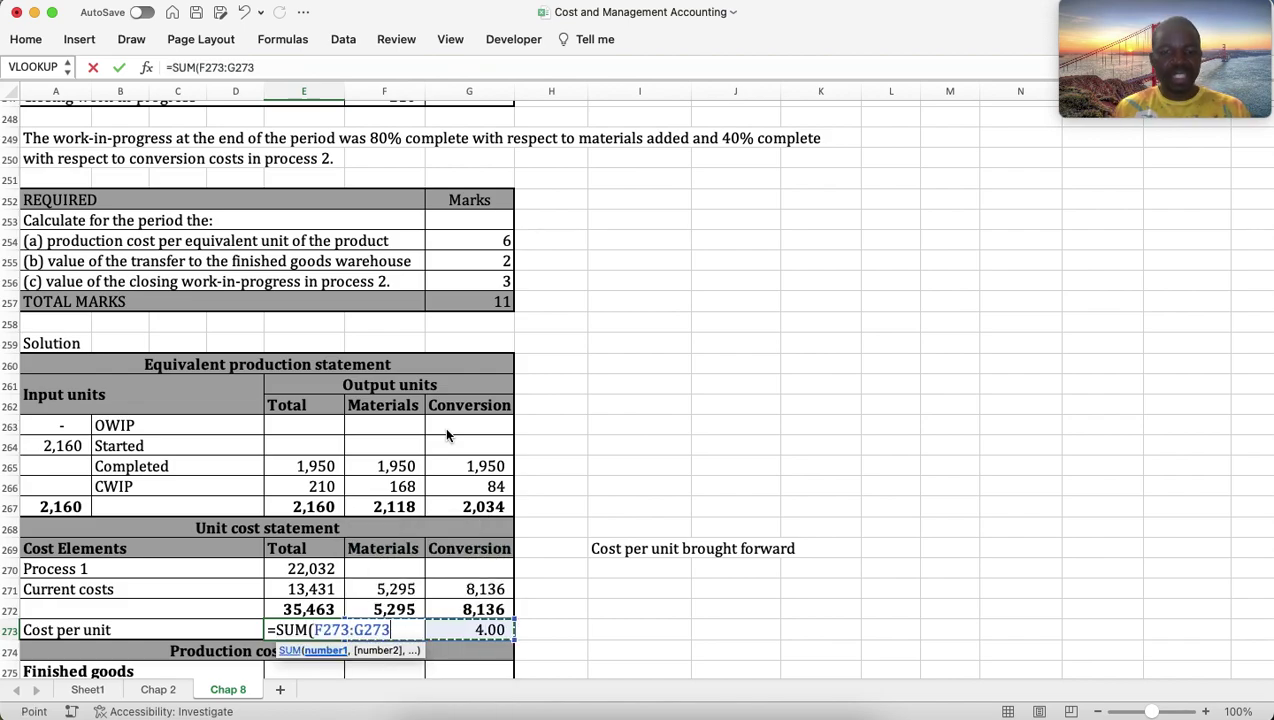
key(Return)
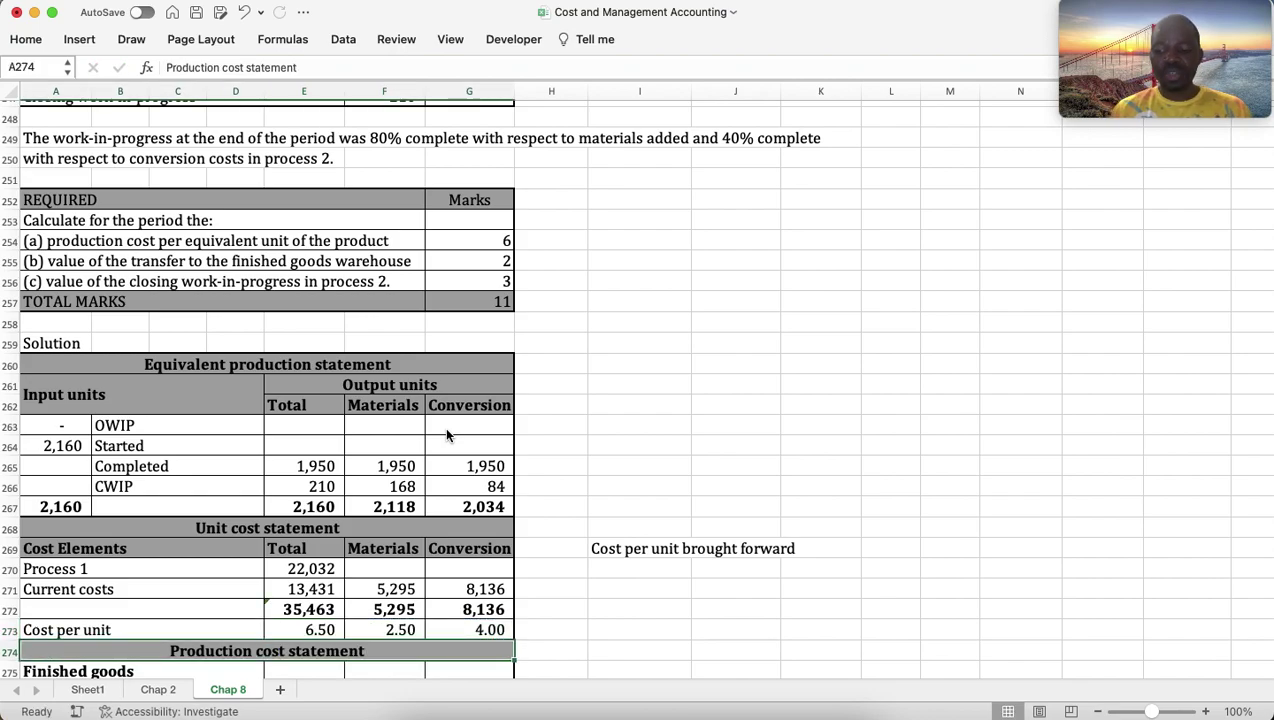
Calculate the cost per unit brought forward in L269 by dividing the Process 1 cost E270 by the total units E267.
key(Up)
key(Right)
key(Right)
key(Right)
key(Right)
key(Up)
key(Up)
key(Up)
key(Up)
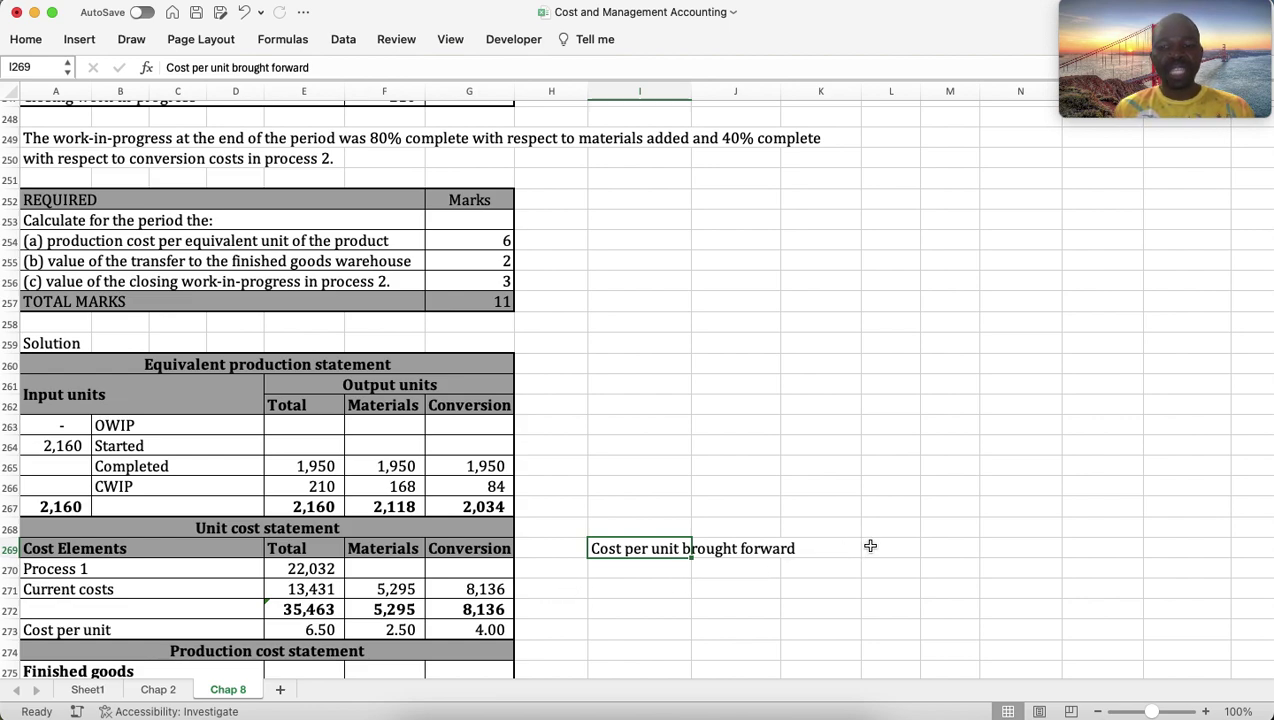
click(867, 546)
text(=)
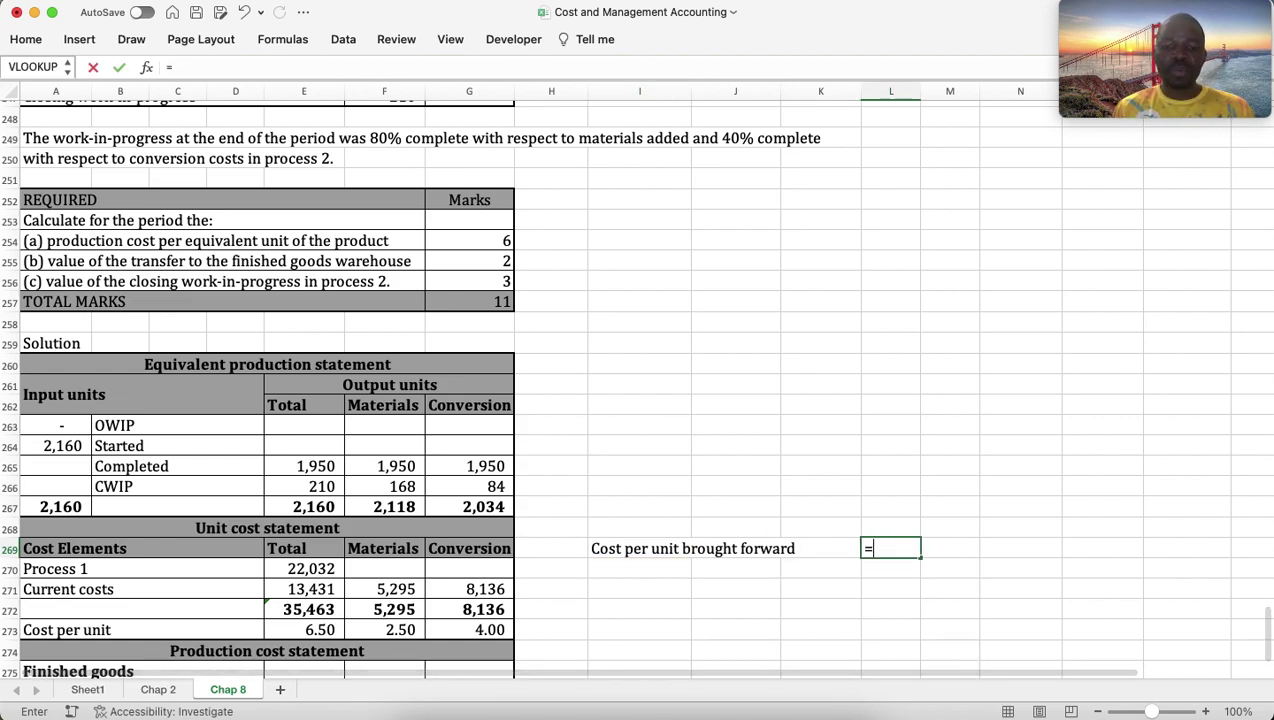
click(311, 568)
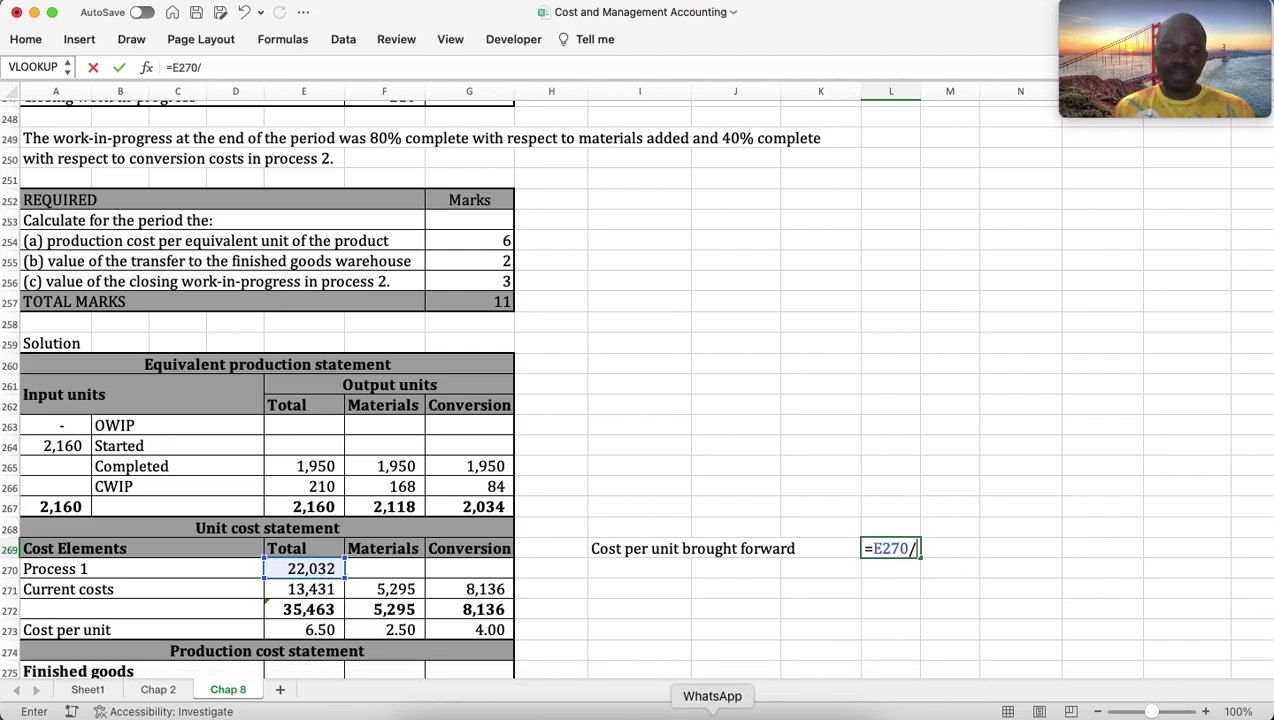
text(/)
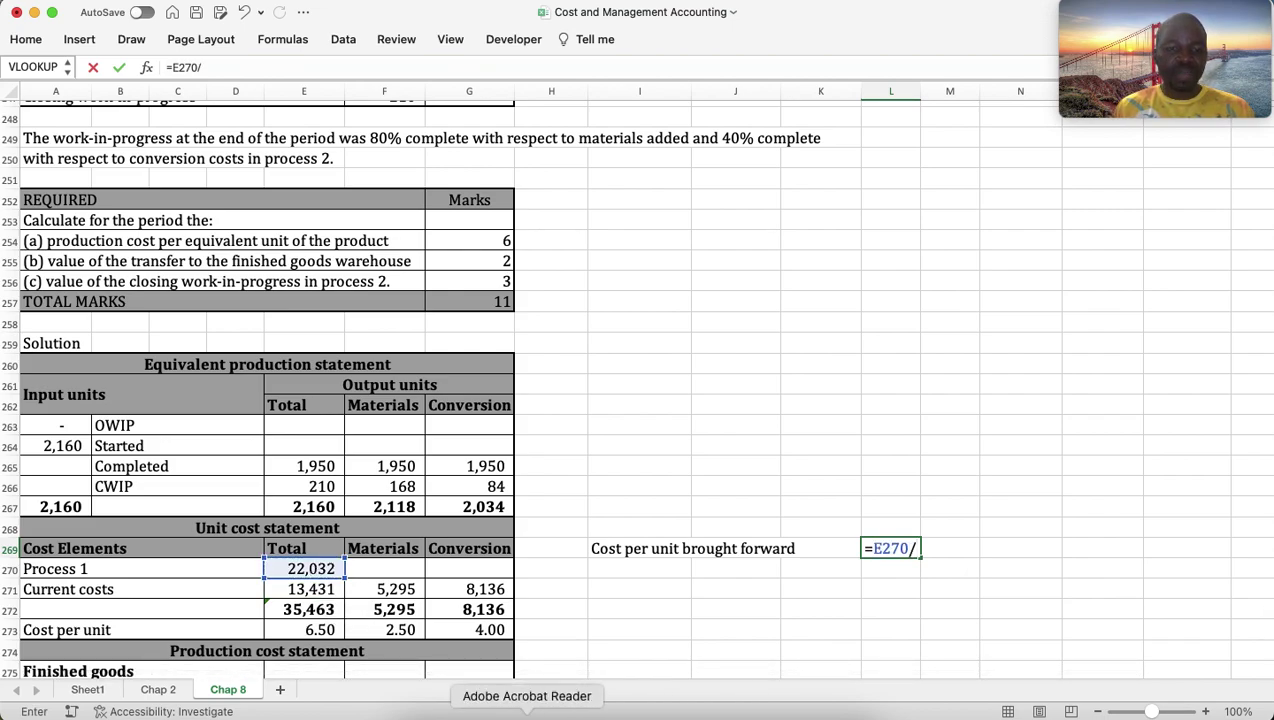
click(313, 507)
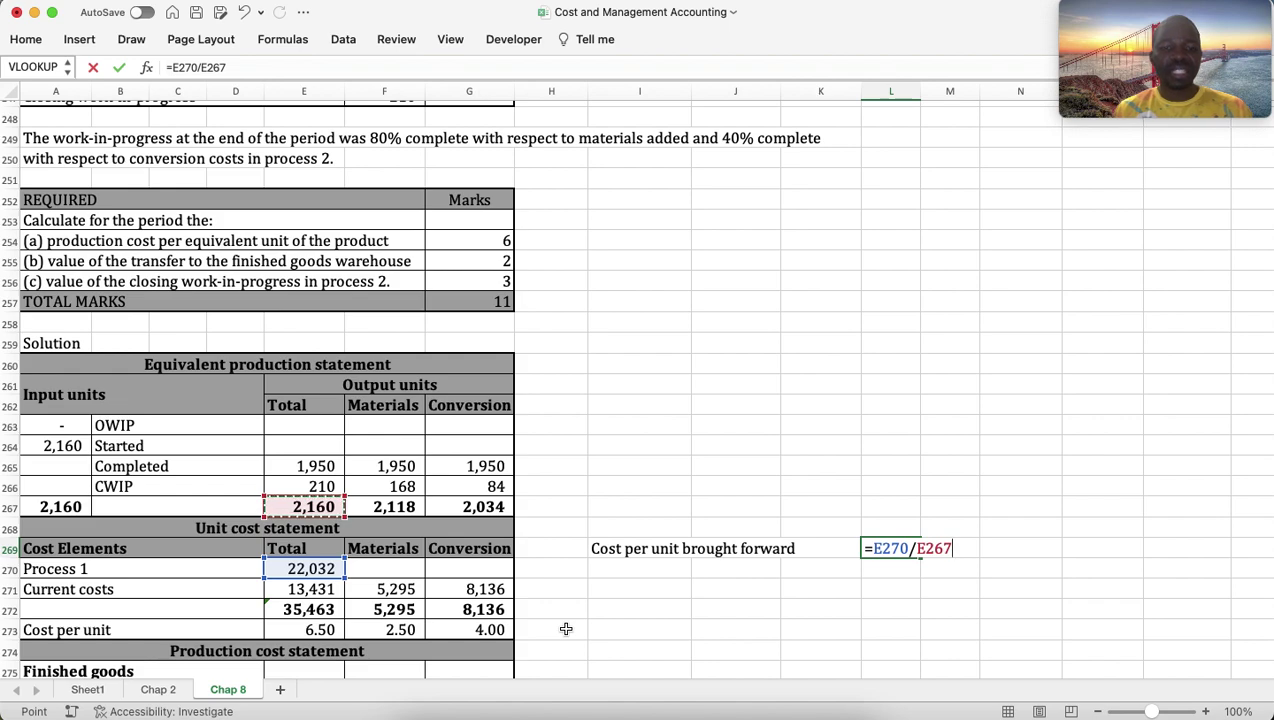
key(Return)
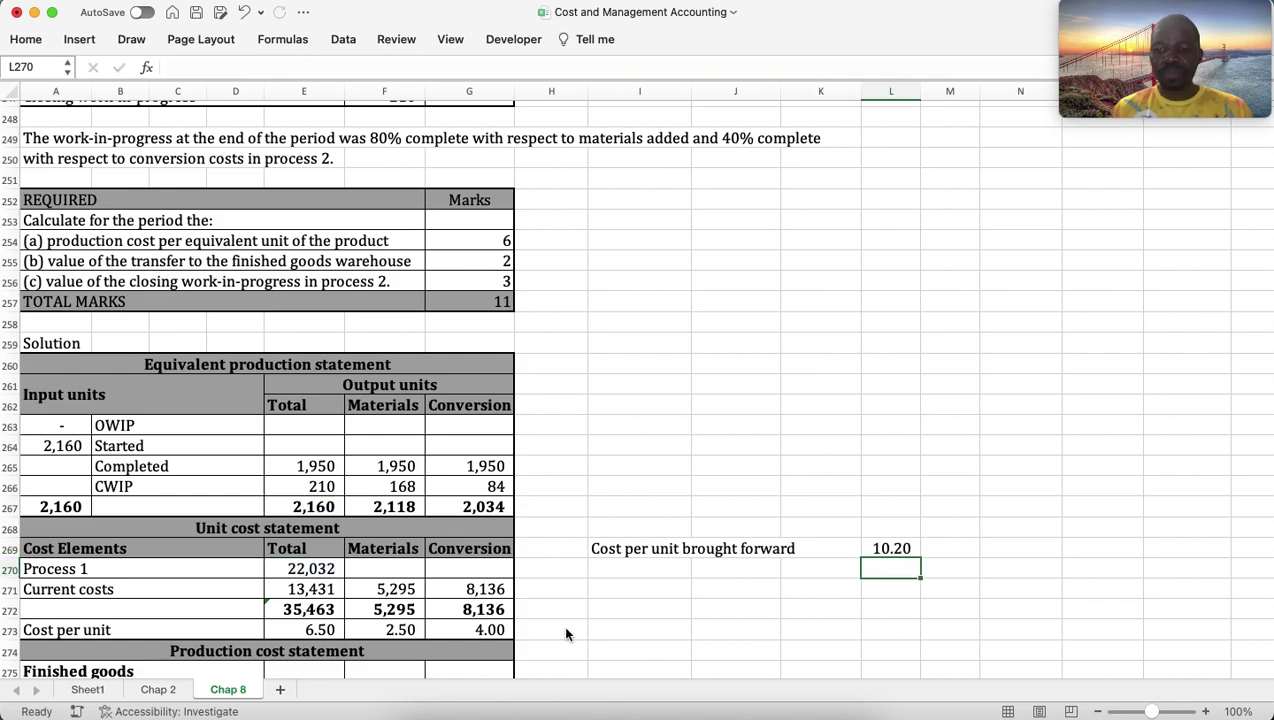
key(Up)
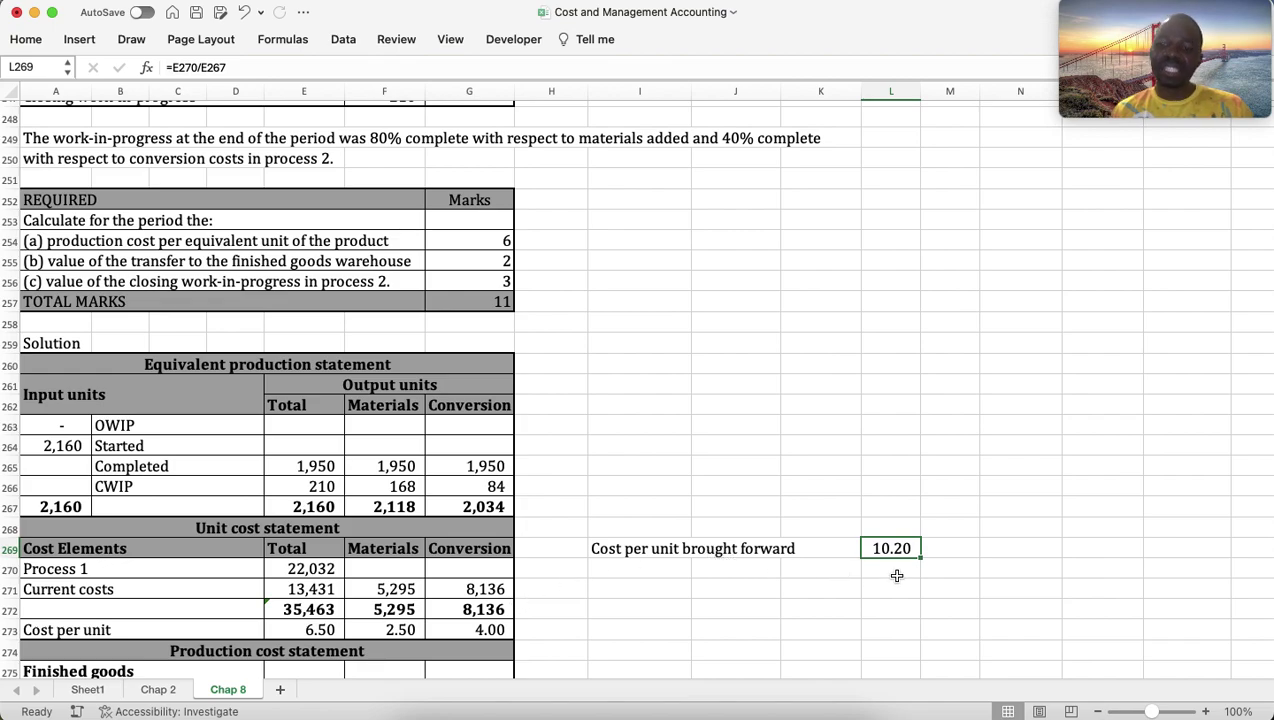
Add the brought-forward unit cost L269 to the total cost per unit formula in E273, making it =SUM(F273:G273)+L269.
click(320, 628)
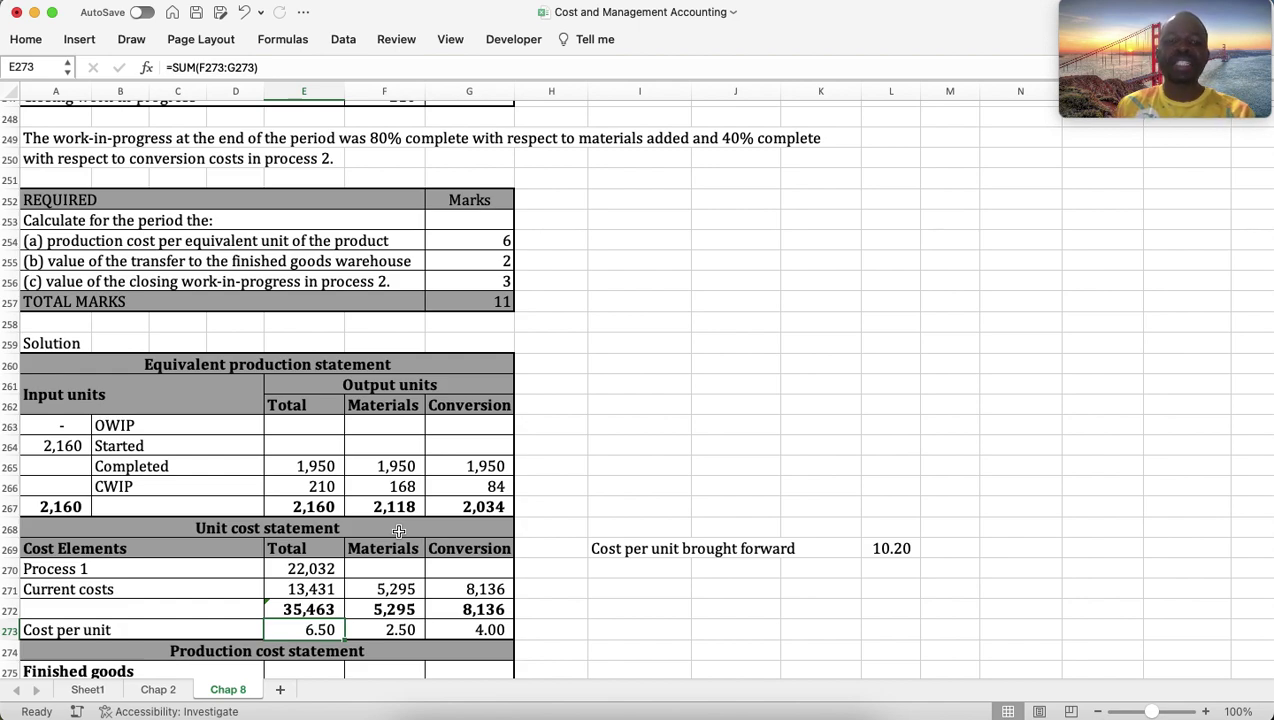
click(309, 66)
text(+)
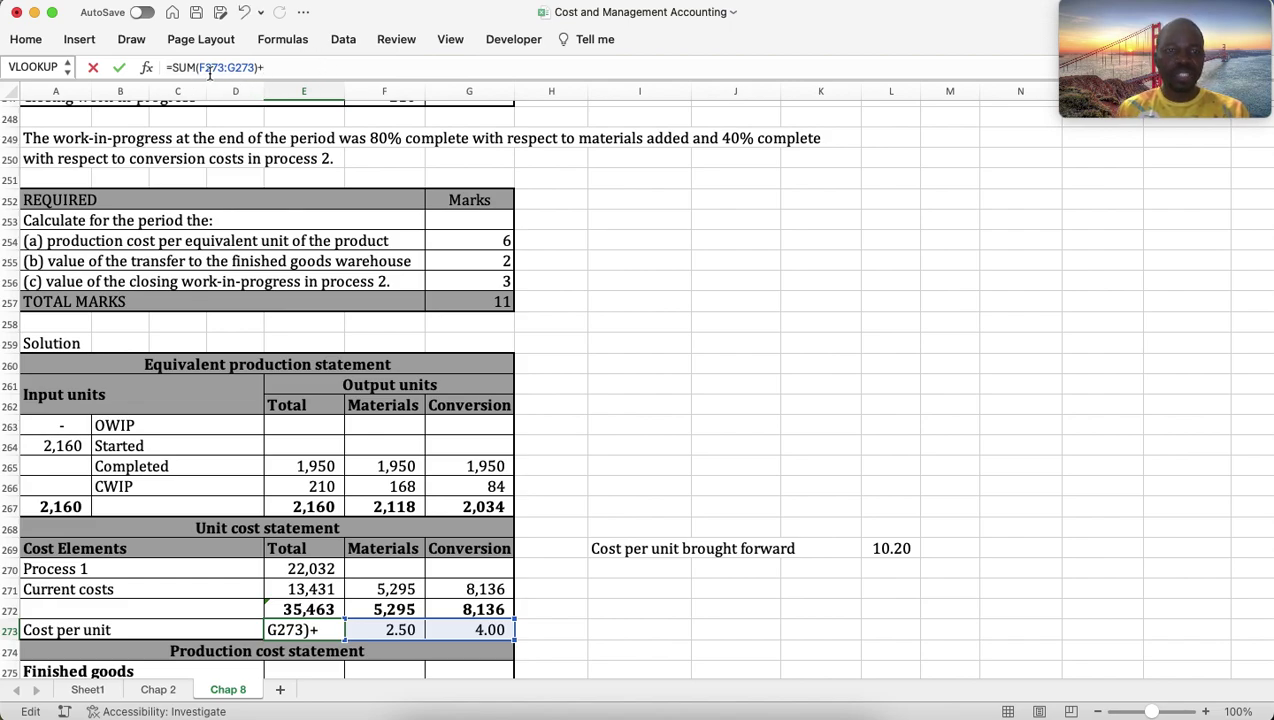
click(893, 549)
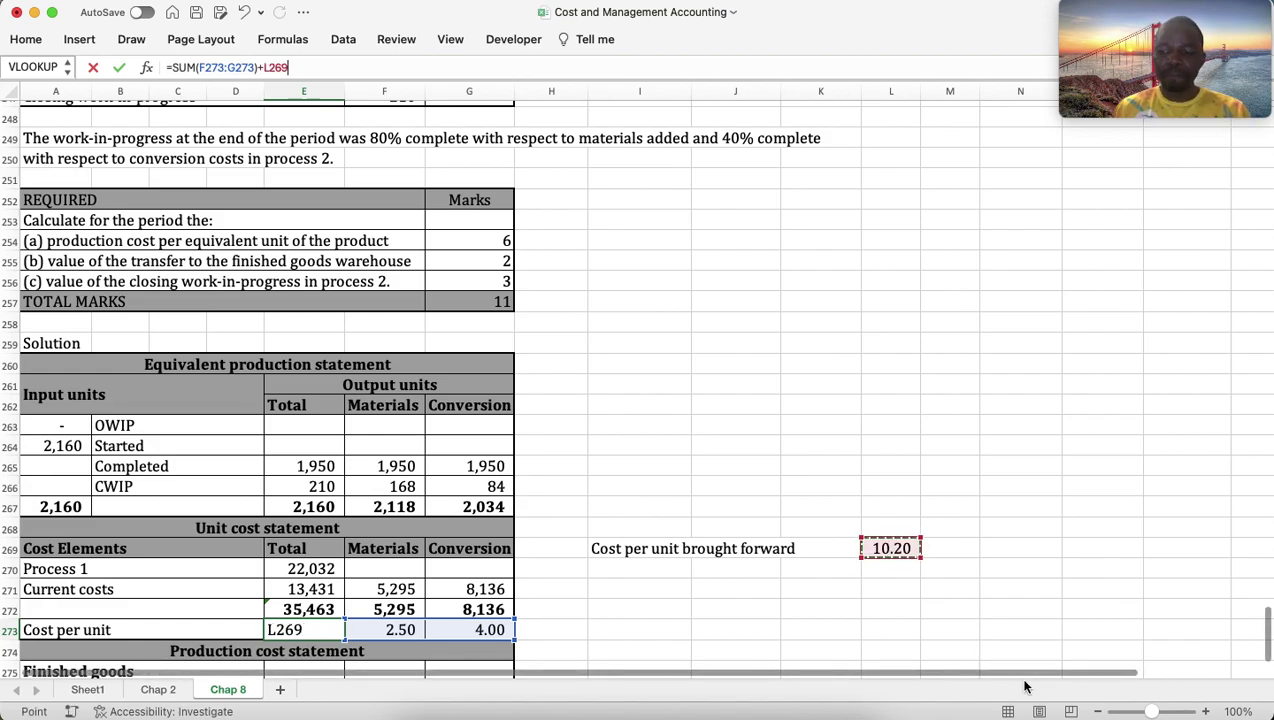
key(Return)
key(Up)
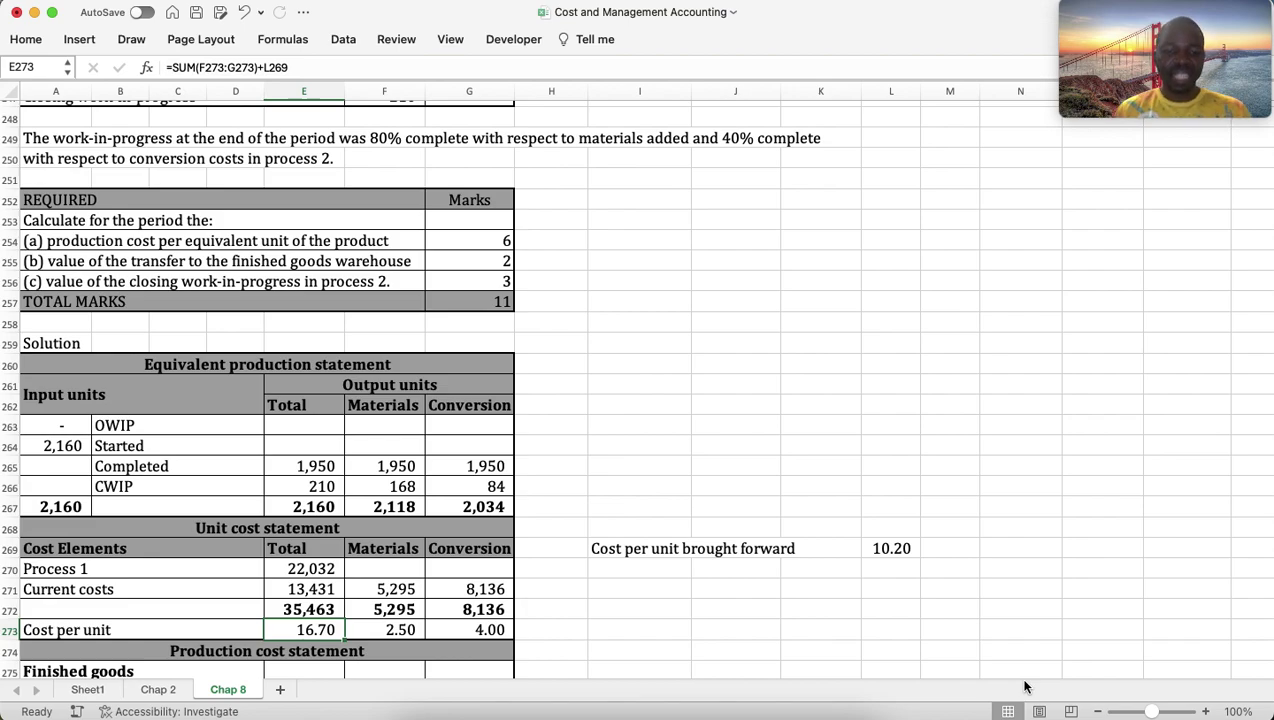
key(Down)
key(Up)
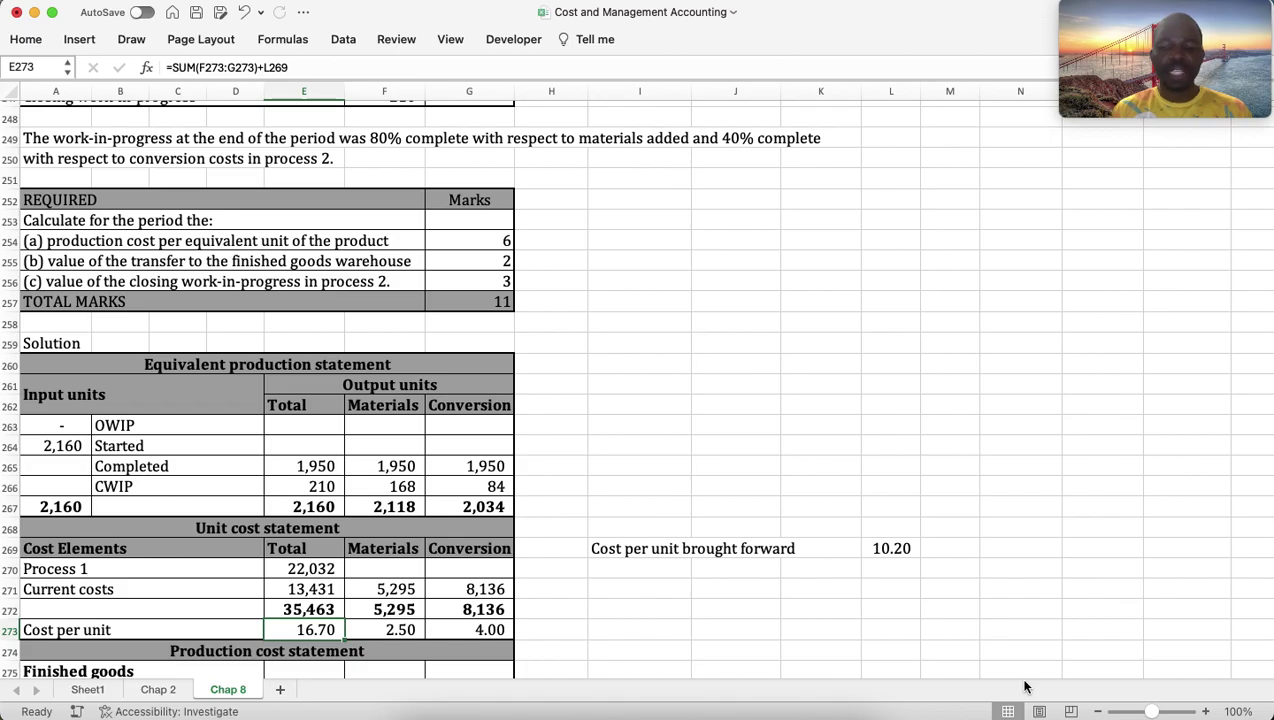
Enter the finished goods working (1950*16.70) in A276 of the production cost statement.
key(Down)
key(Down)
key(Down)
key(Down)
key(Down)
key(Down)
key(Down)
key(Down)
key(Down)
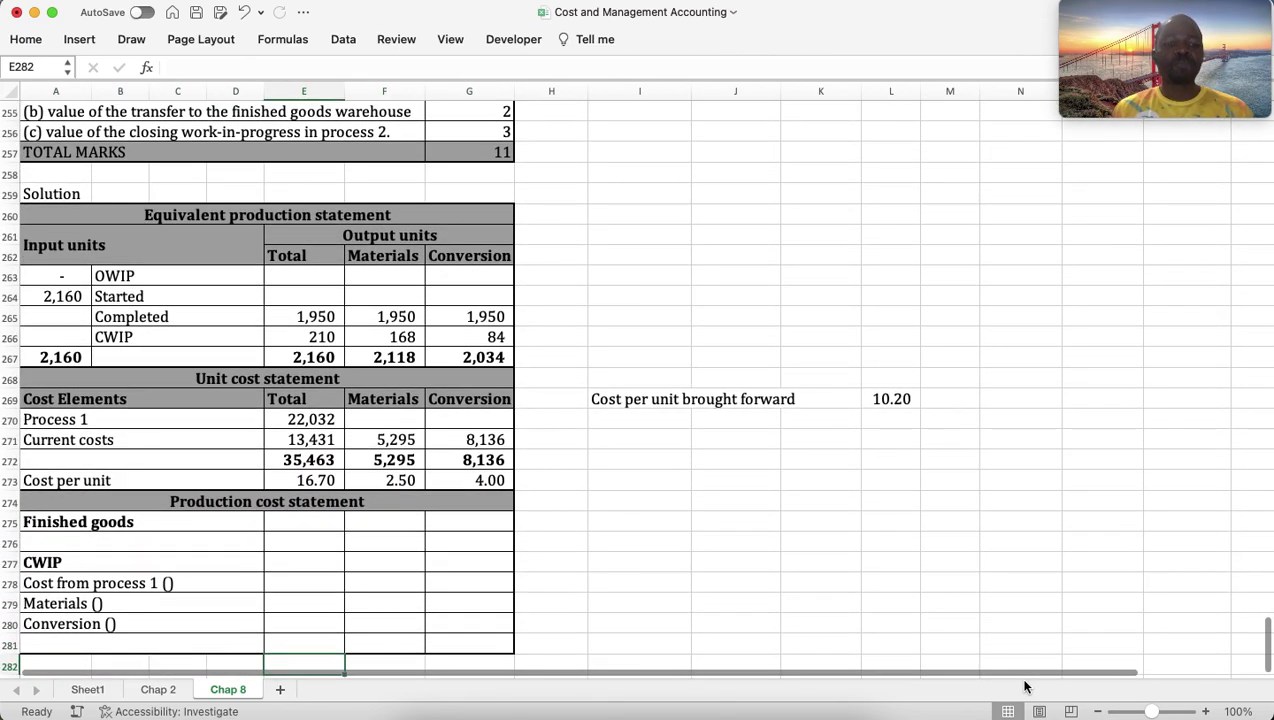
key(Up)
key(Up)
key(Up)
key(Up)
key(Up)
key(Up)
key(Left)
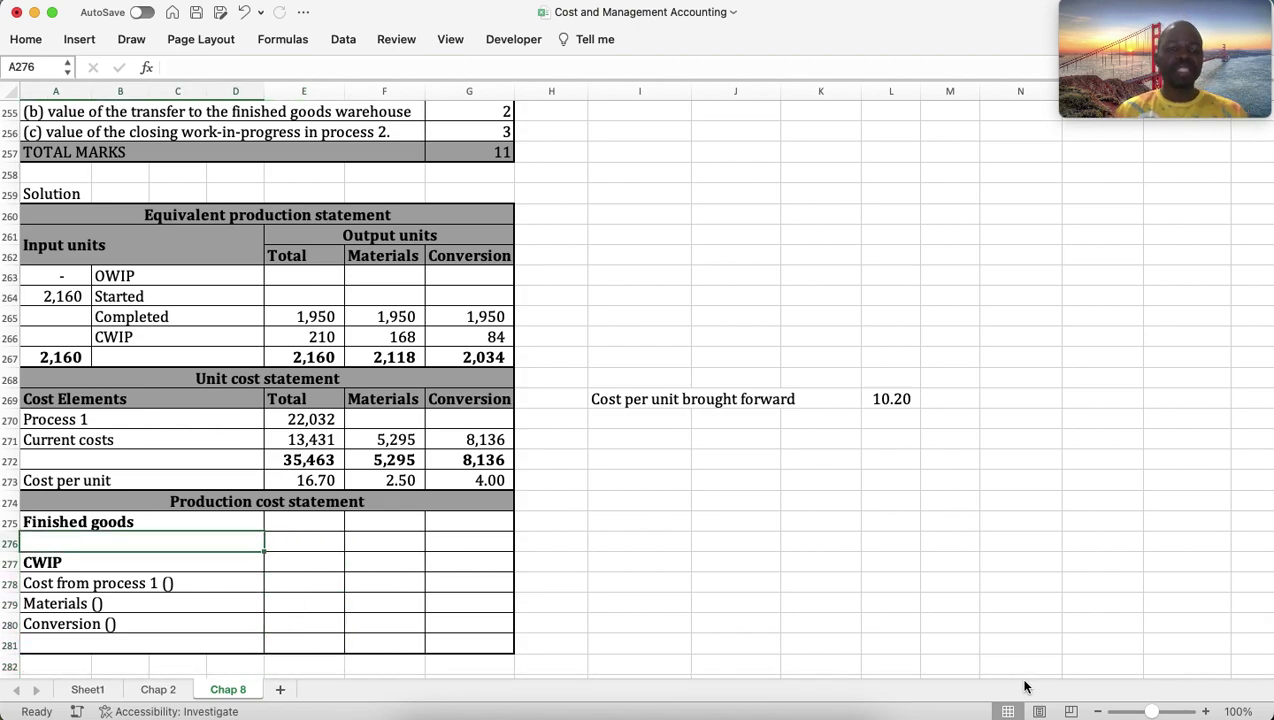
text(()
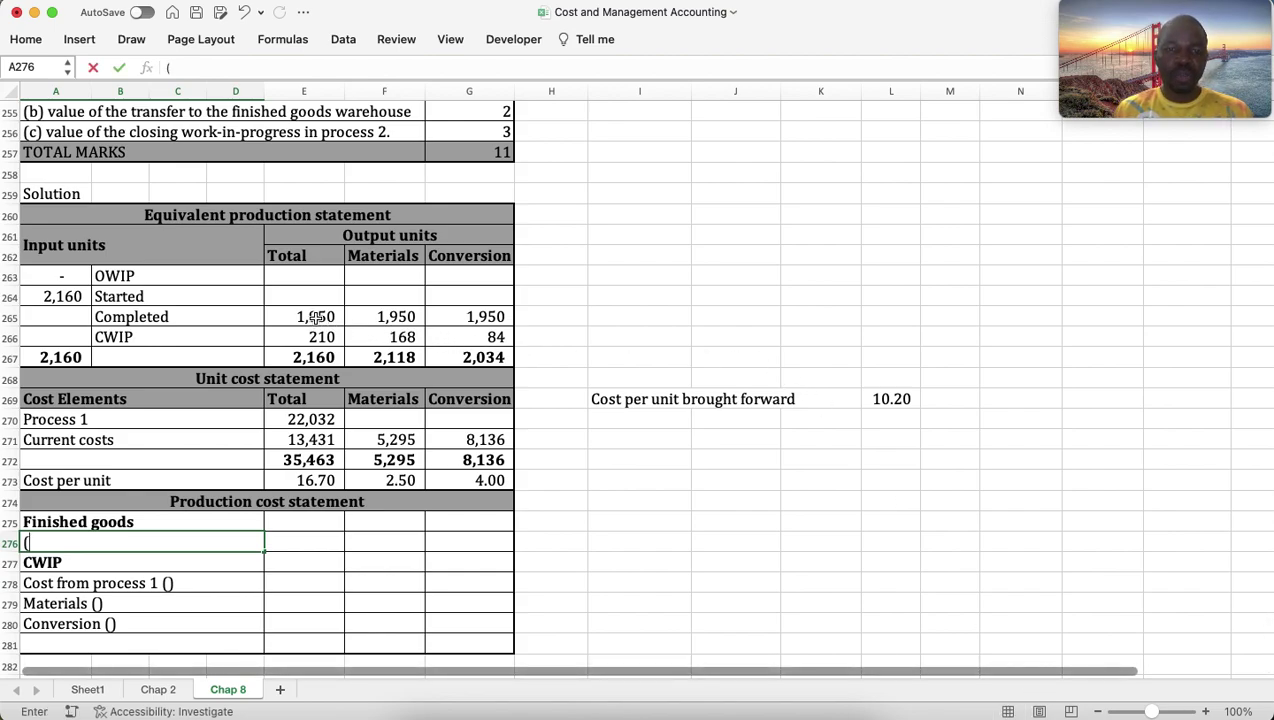
text(1950)
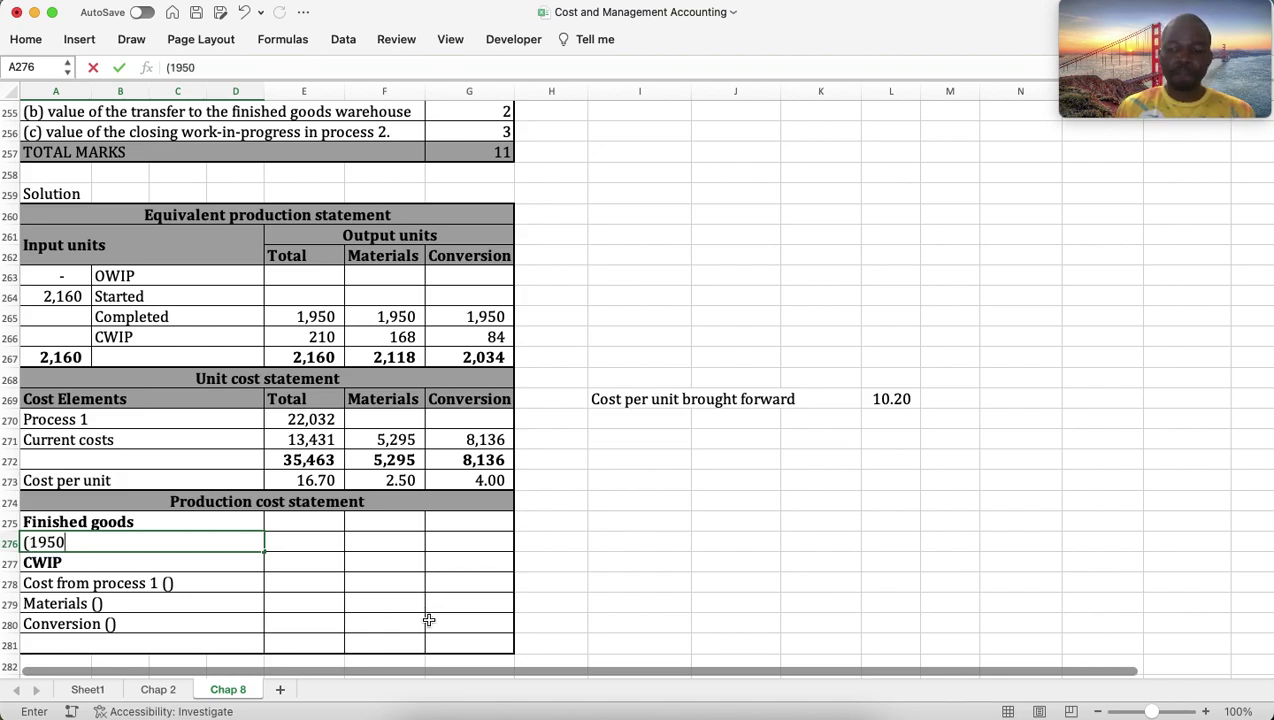
text(*)
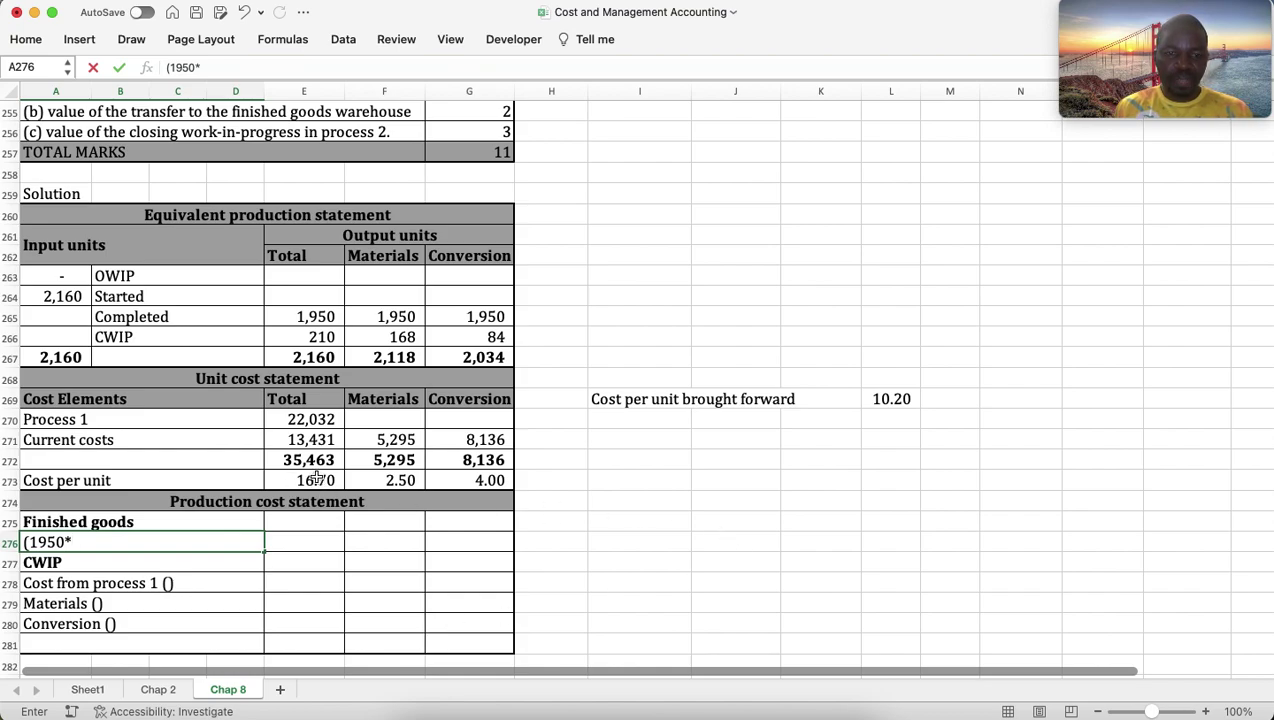
text(16.70))
key(Return)
Calculate the finished goods value in G275 by multiplying the completed units E265 by the total cost per unit E273.
key(Up)
key(Right)
key(Right)
key(Up)
key(Right)
text(=)
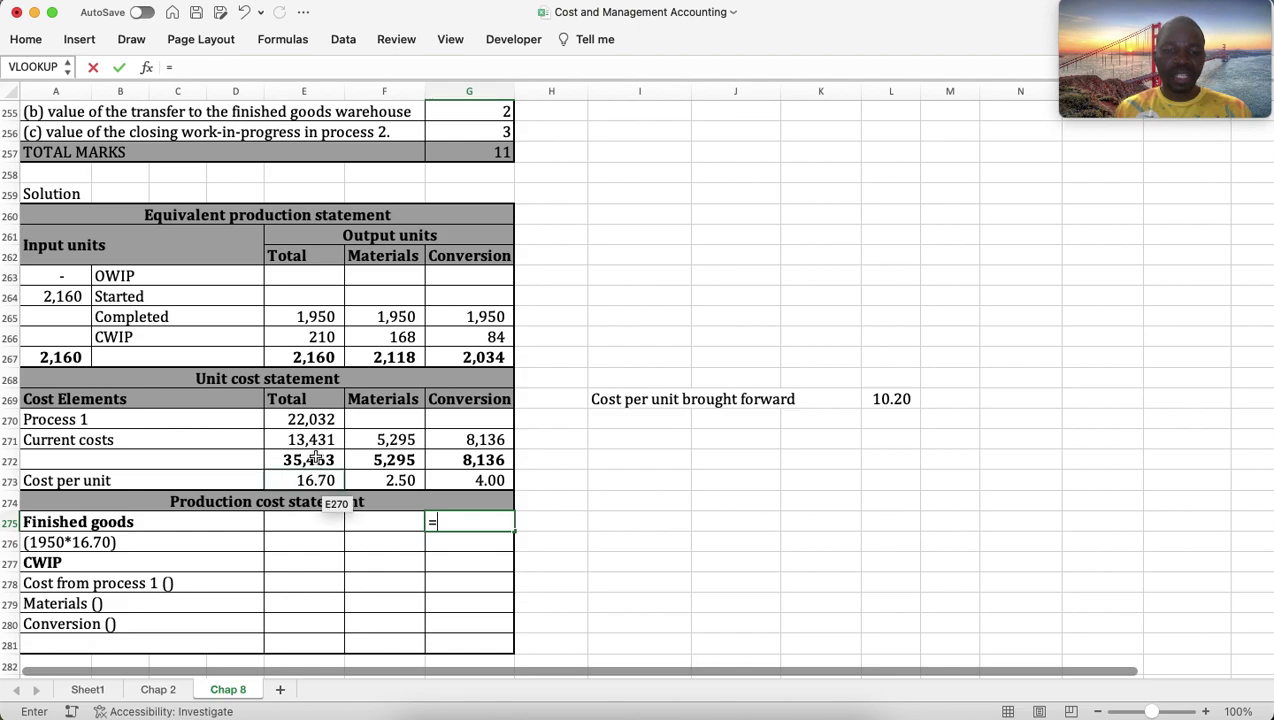
click(318, 316)
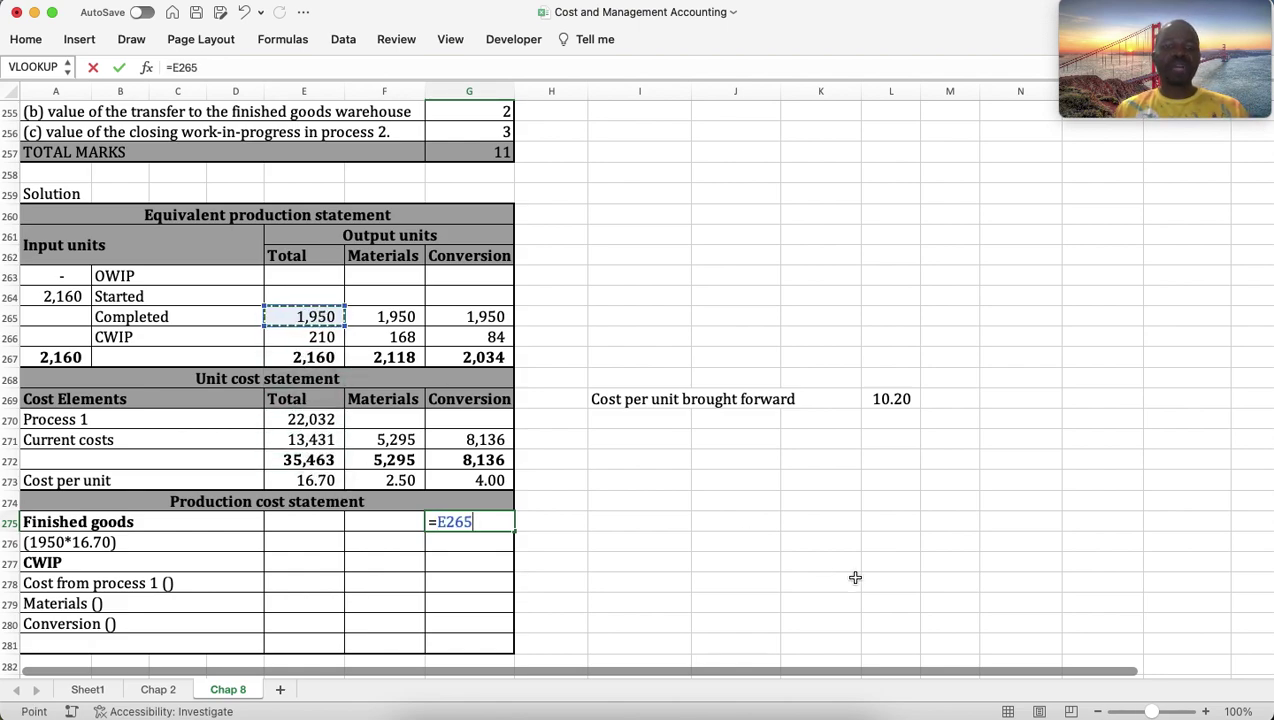
text(*)
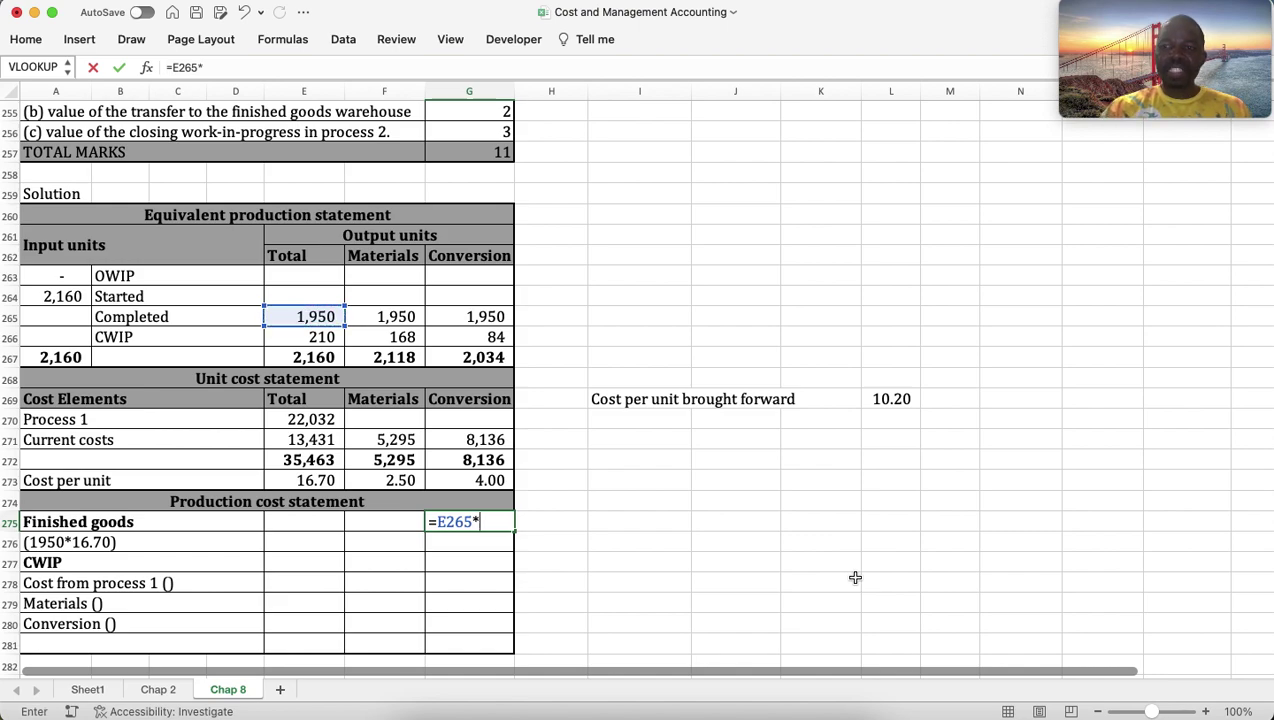
click(320, 480)
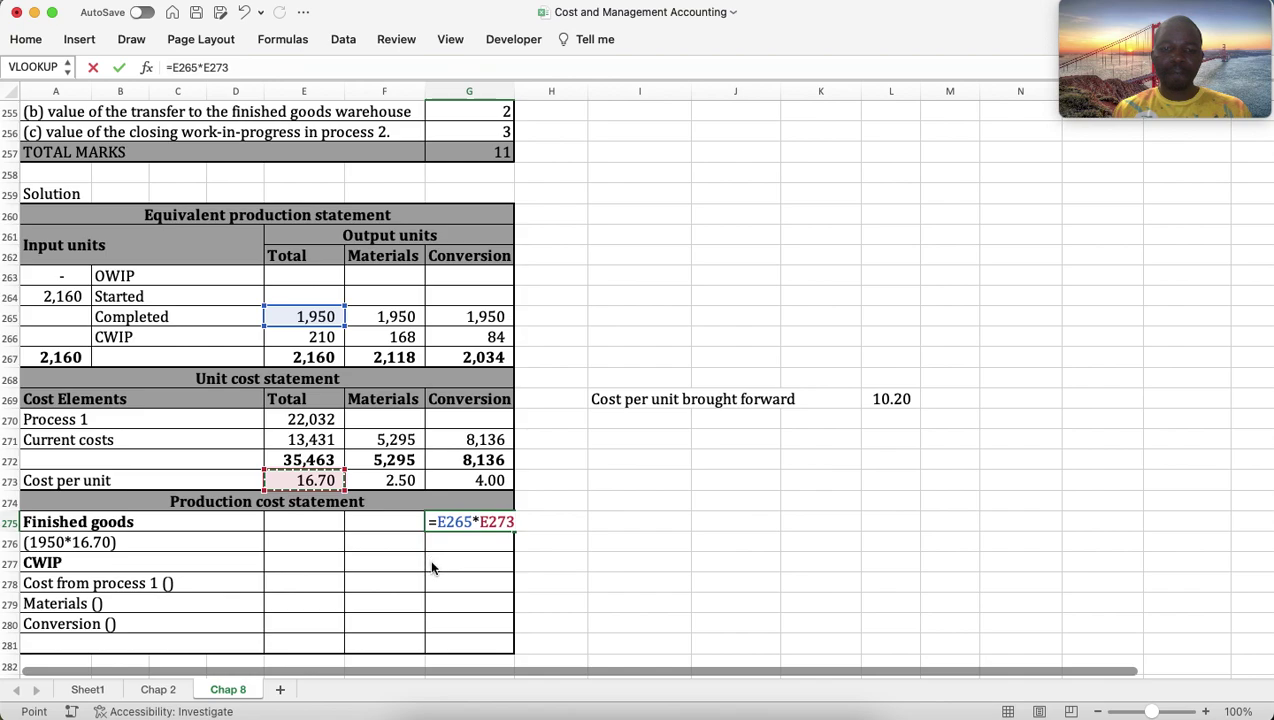
key(Return)
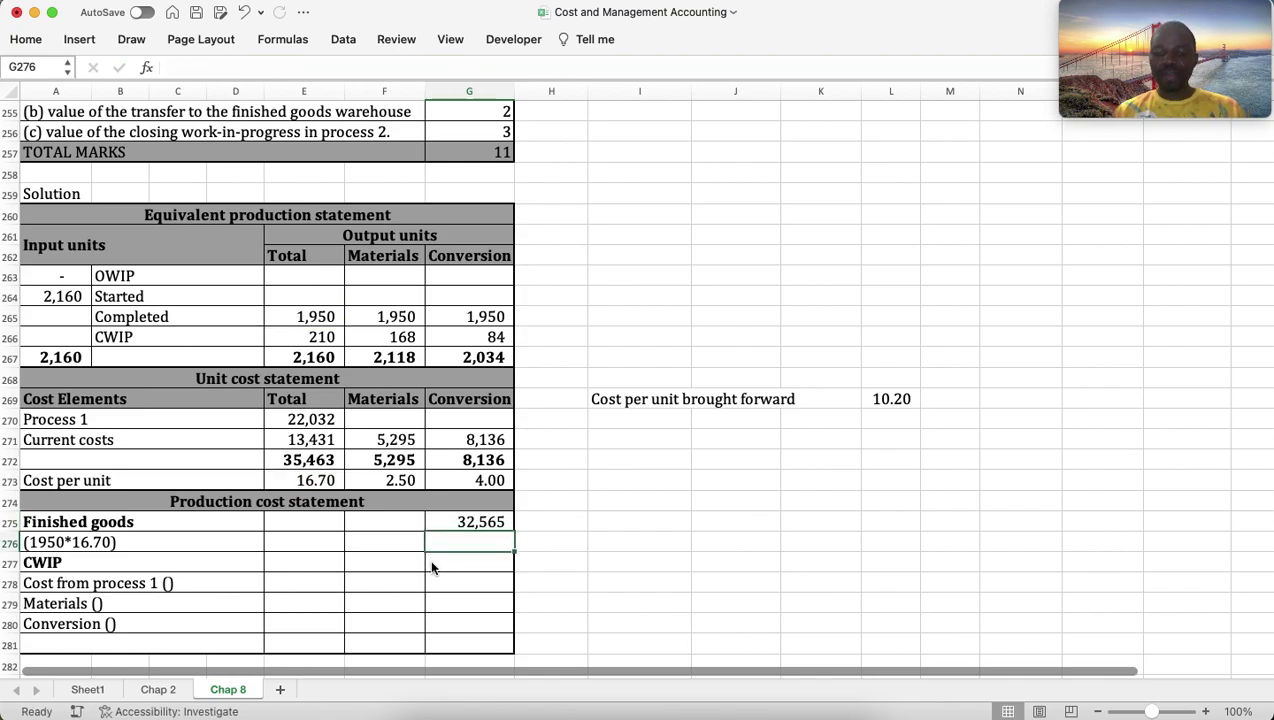
key(Left)
key(Left)
key(Down)
key(Down)
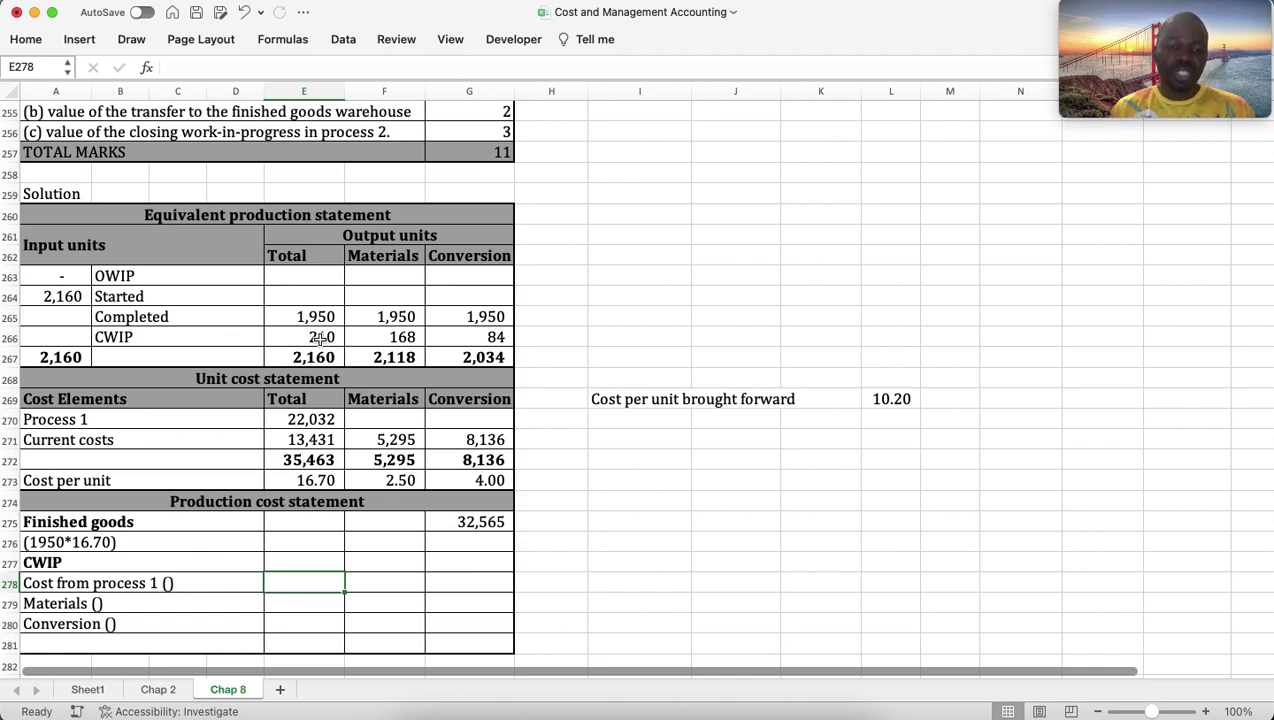
text(=)
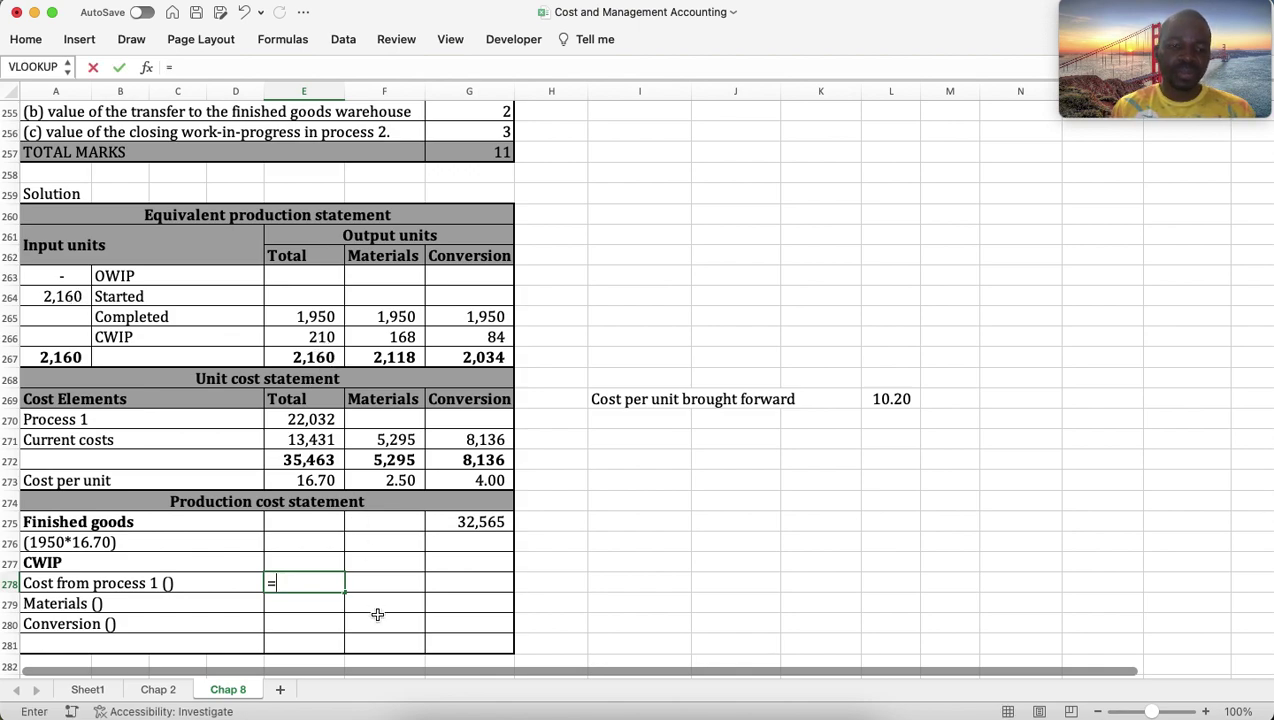
key(Escape)
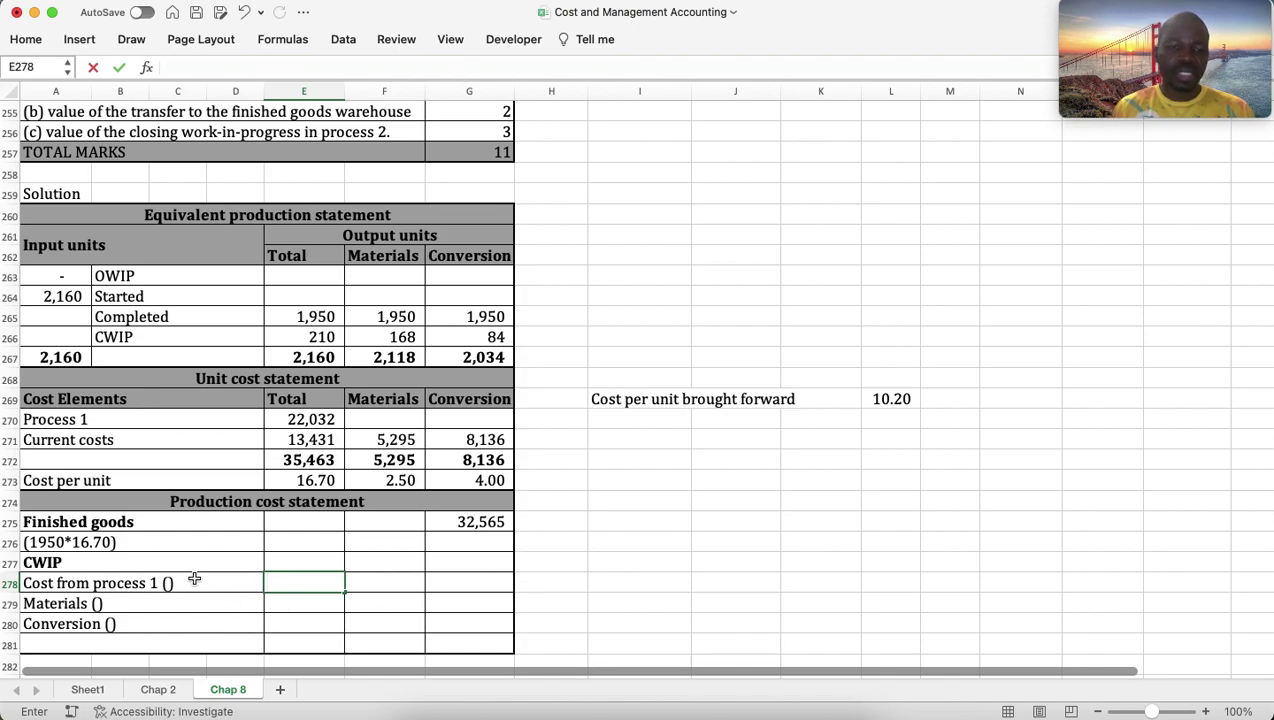
Add the working 210*10.20 inside the brackets of the Cost from process 1 label in A278.
click(105, 582)
click(270, 67)
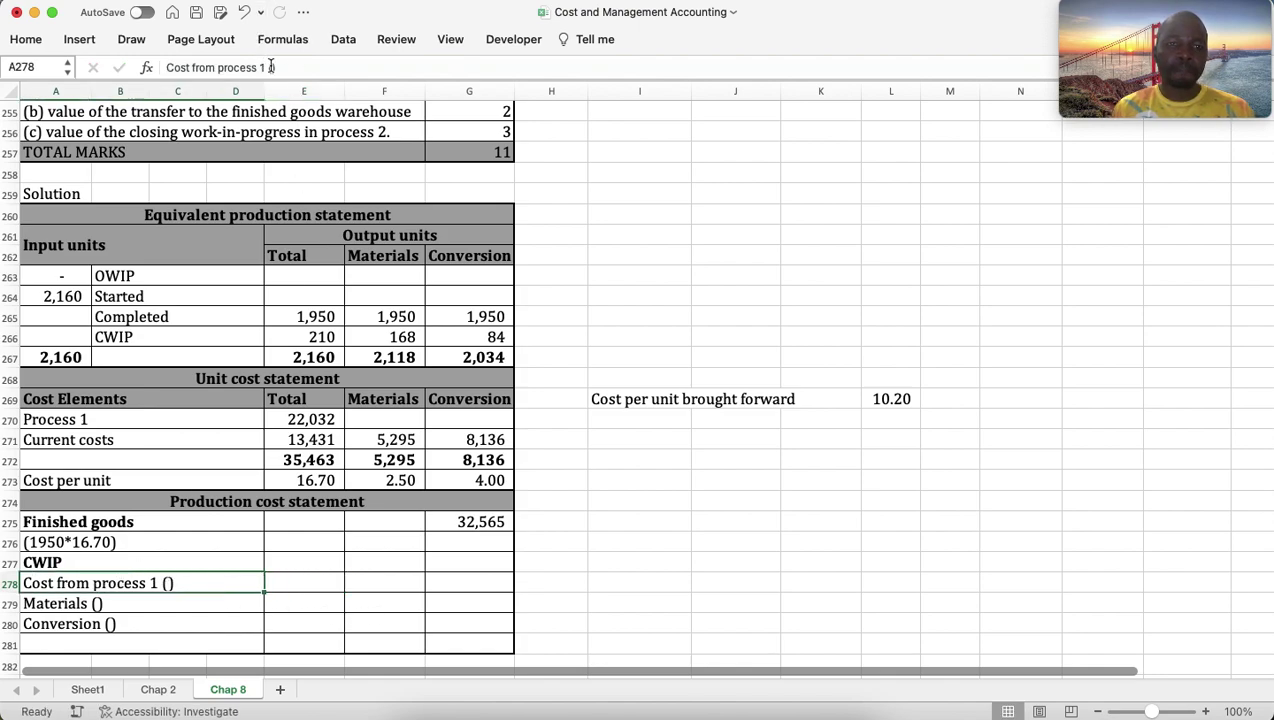
text(210)
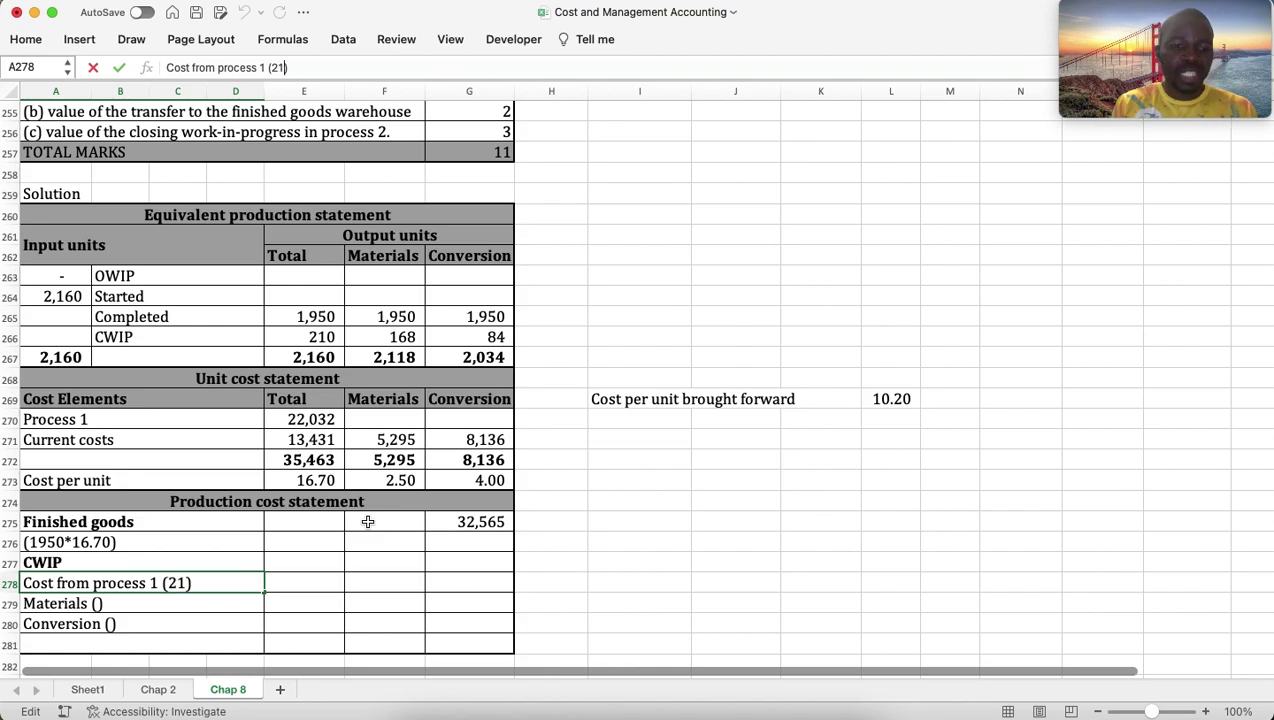
text(*)
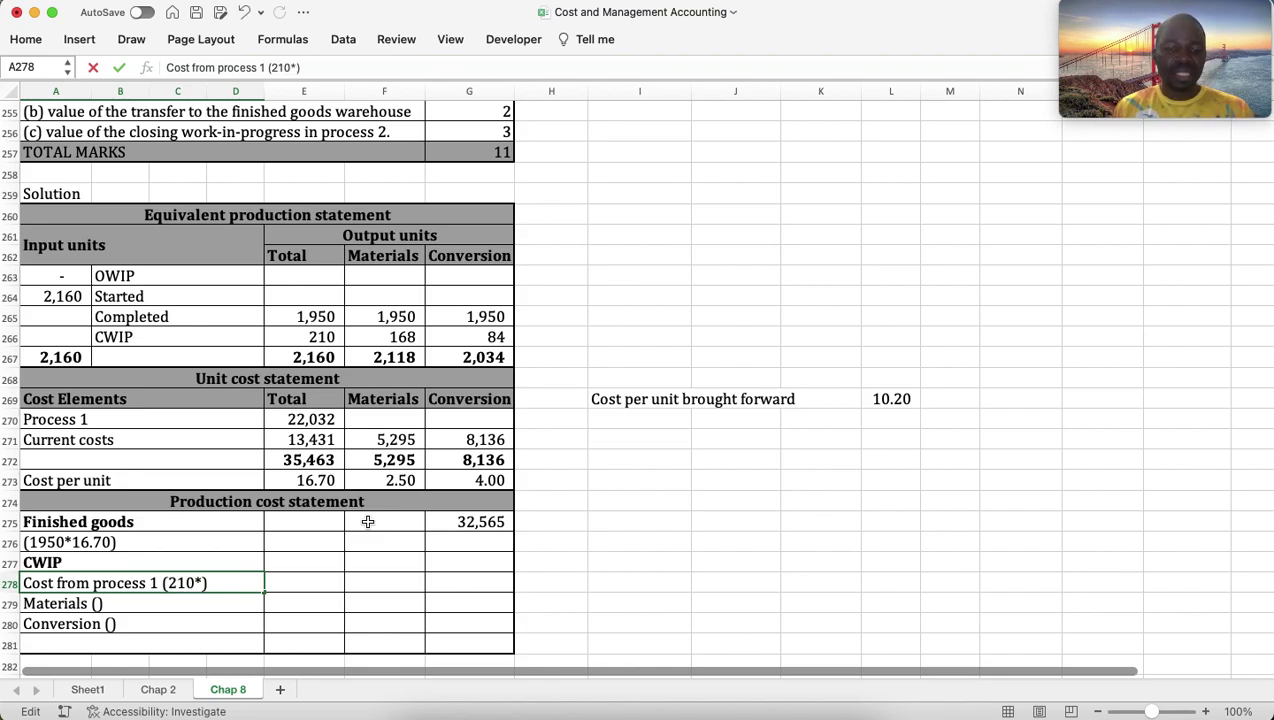
text(10.20)
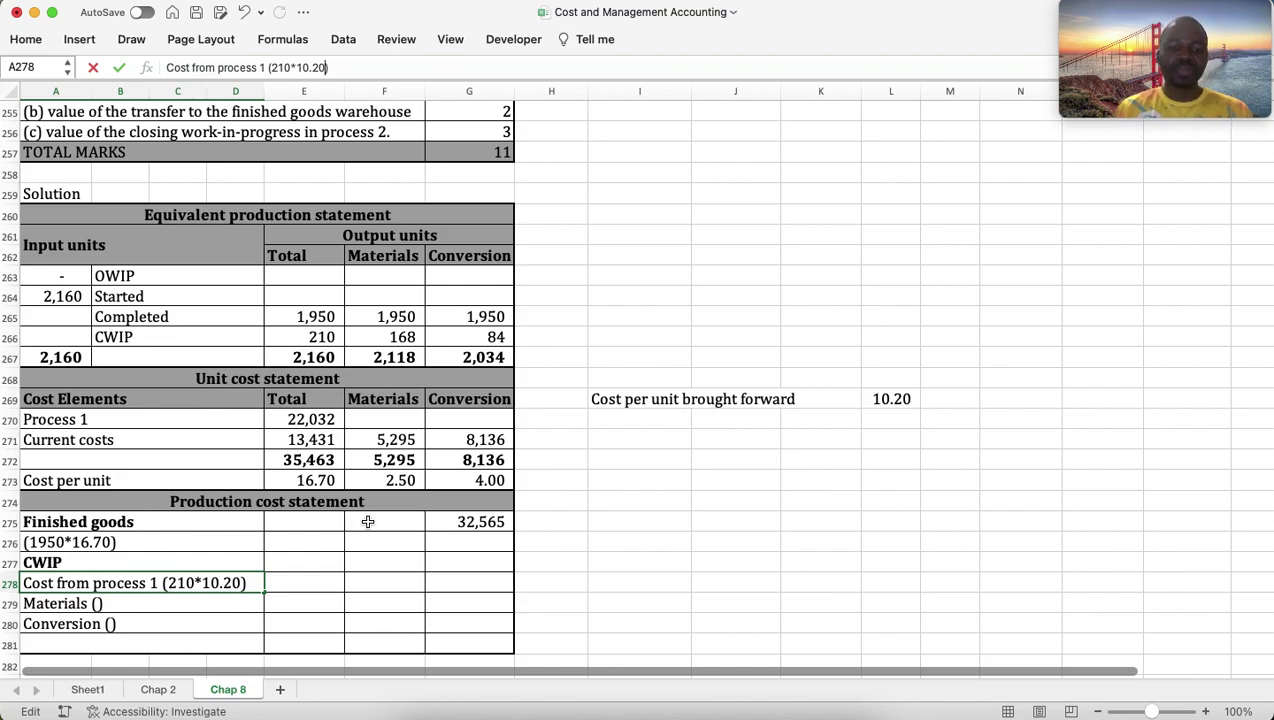
key(Return)
Calculate the CWIP cost from process 1 in F278 by multiplying the CWIP units E266 by the brought-forward unit cost L269.
click(376, 586)
text(=)
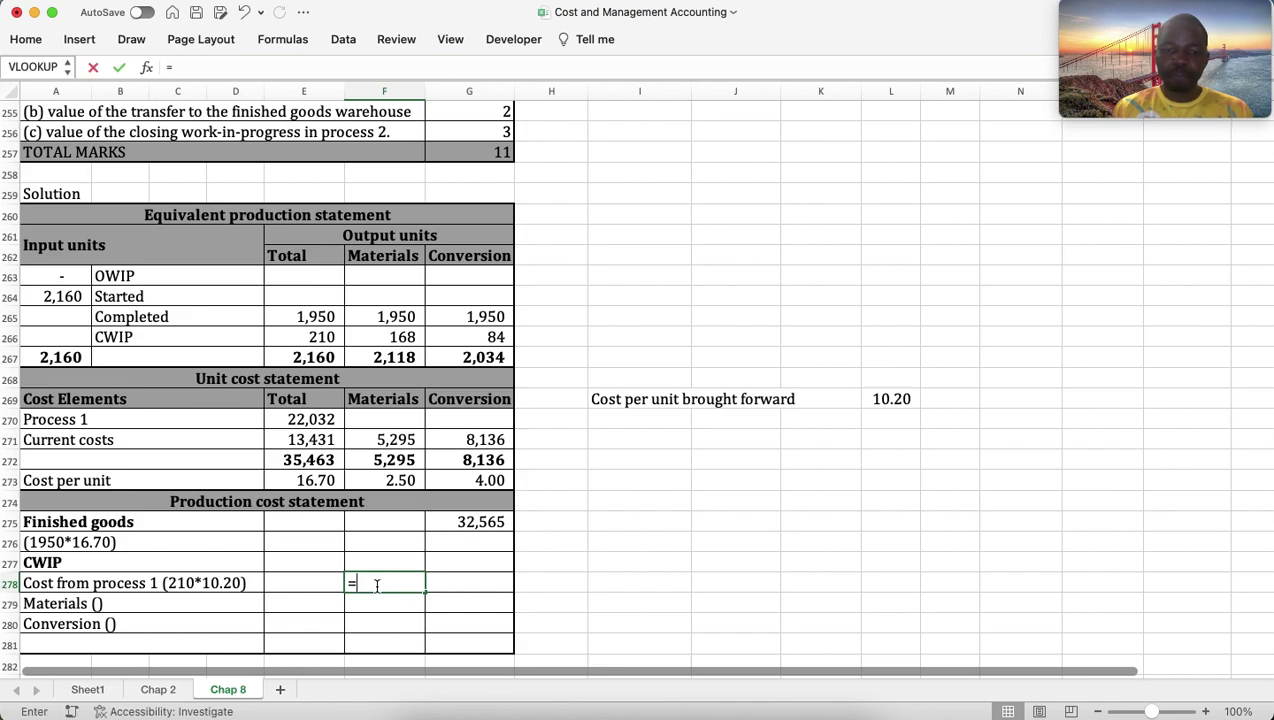
click(314, 338)
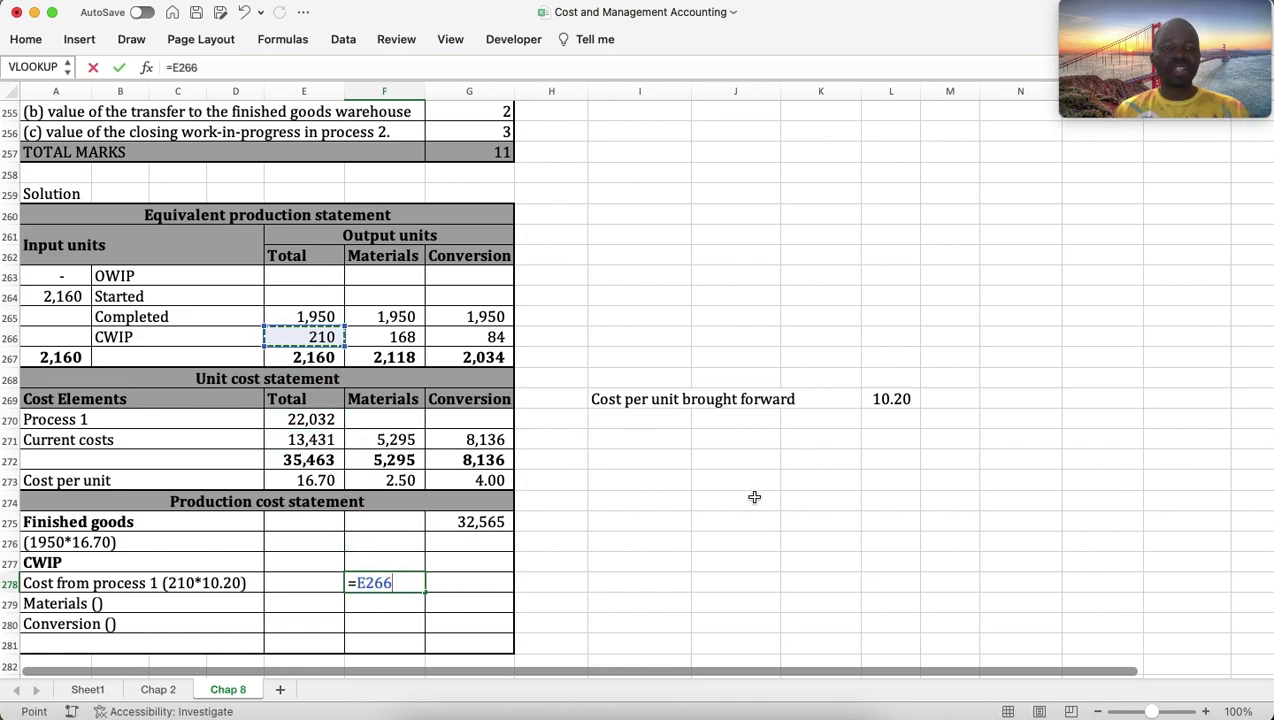
text(*)
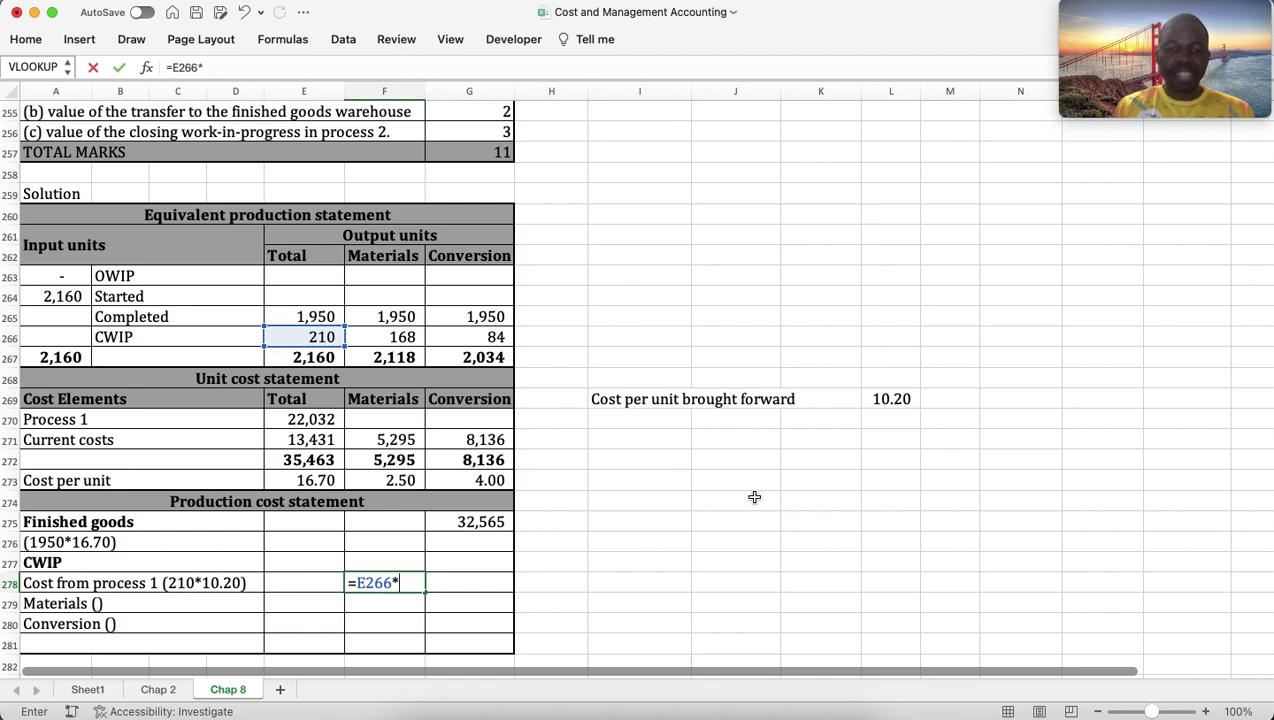
click(890, 399)
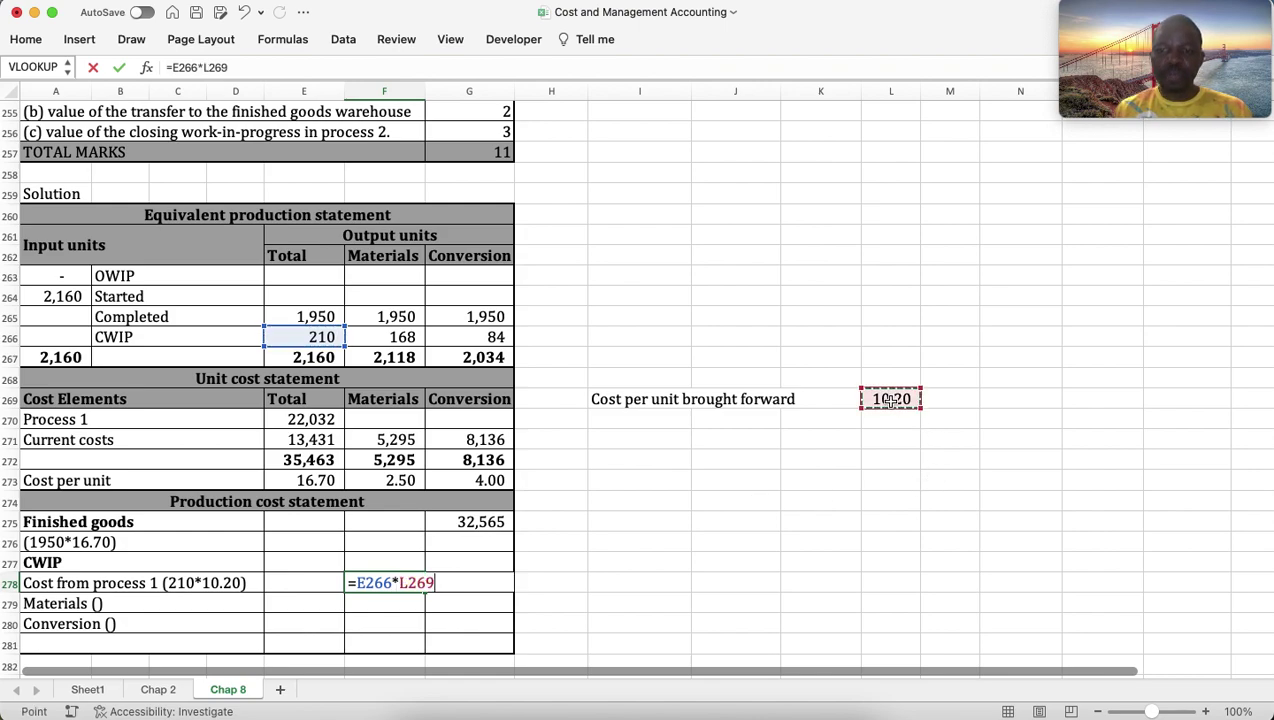
key(Return)
Add the working 168*2.50 inside the brackets of the Materials label in A279.
key(Left)
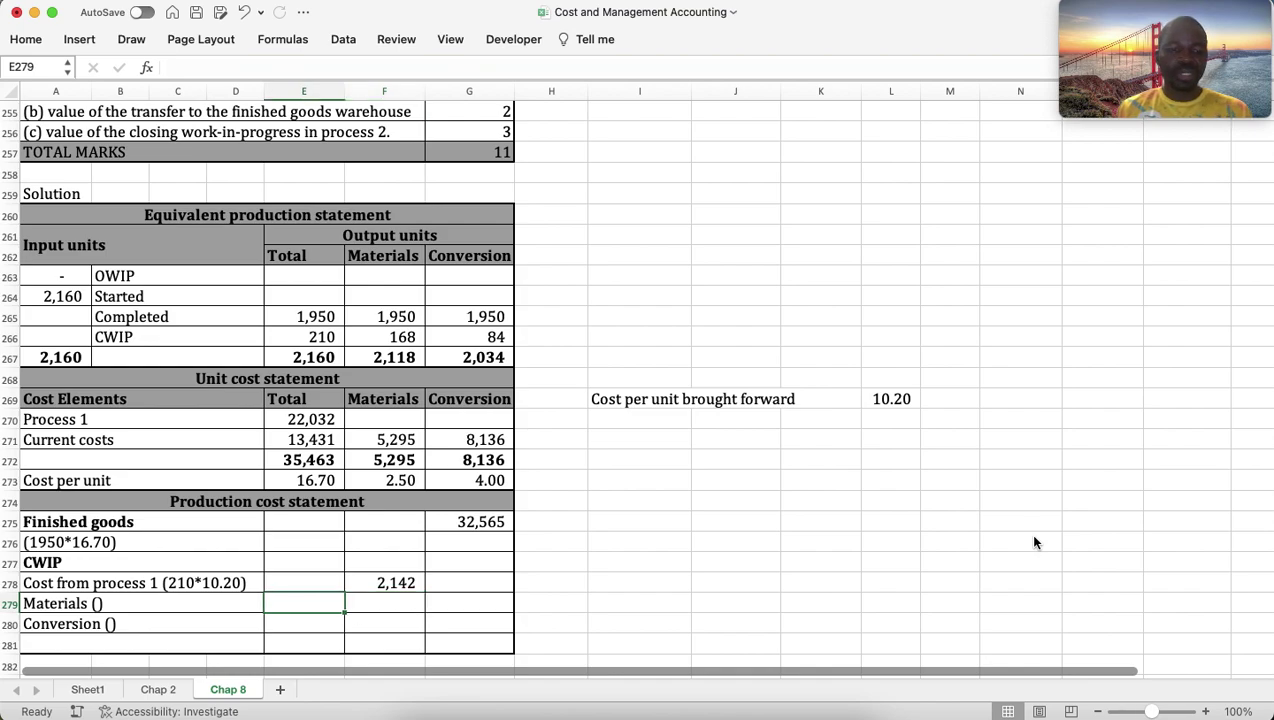
click(62, 604)
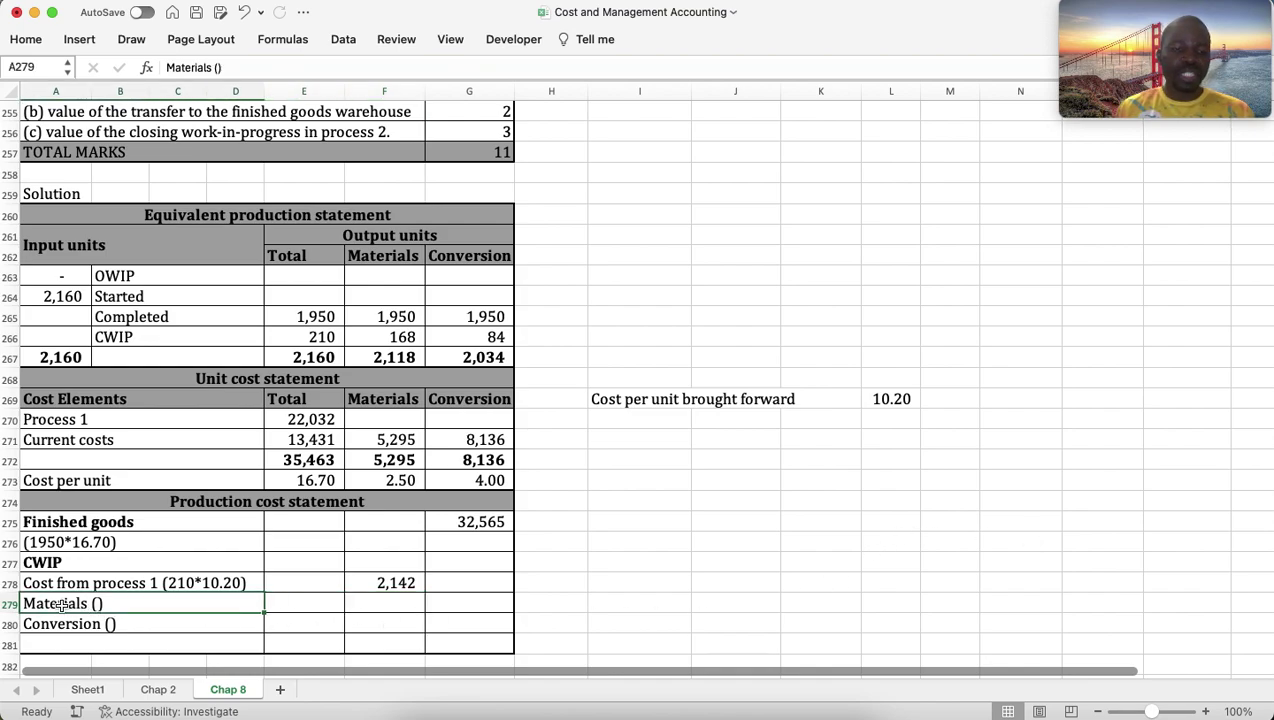
click(217, 68)
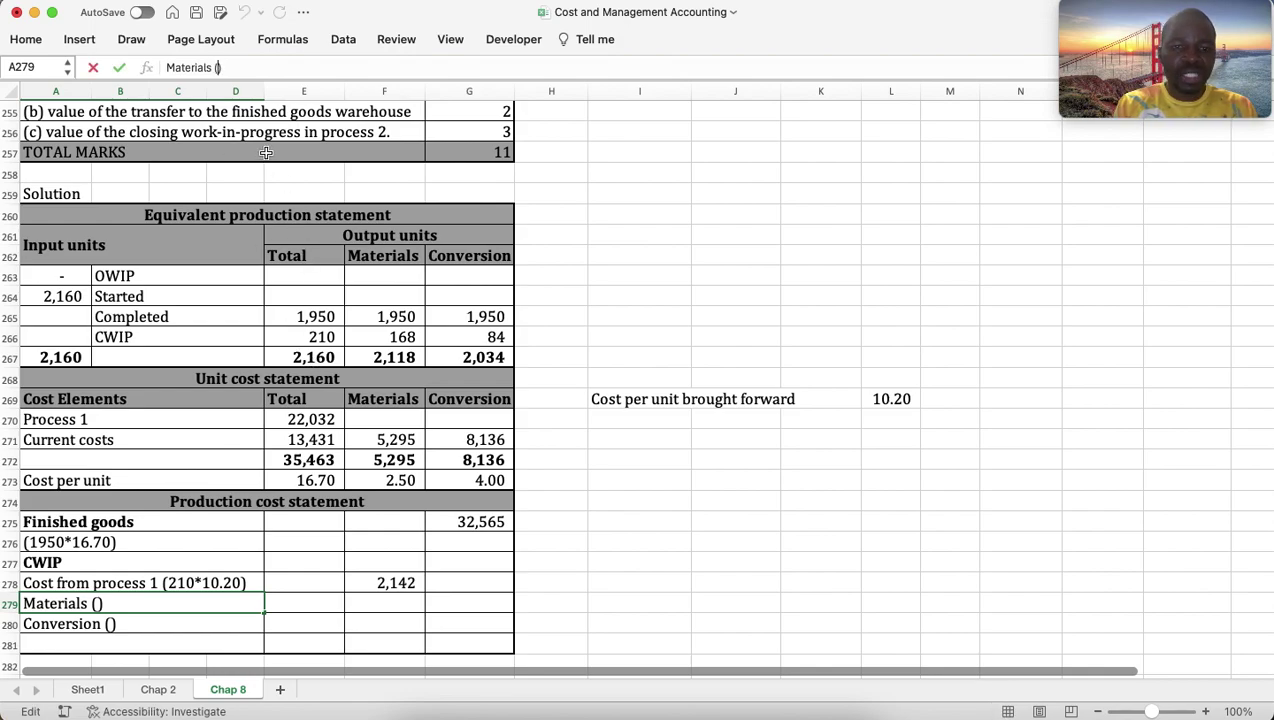
text(169)
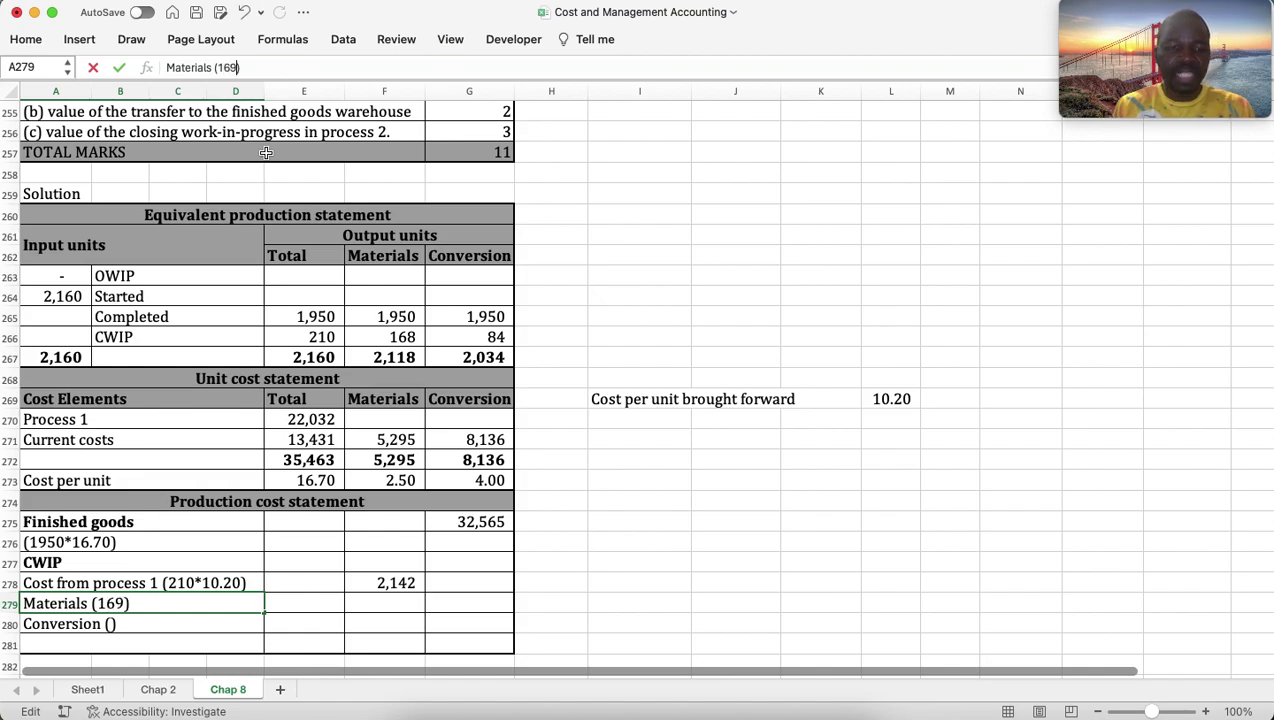
key(BackSpace)
text(8)
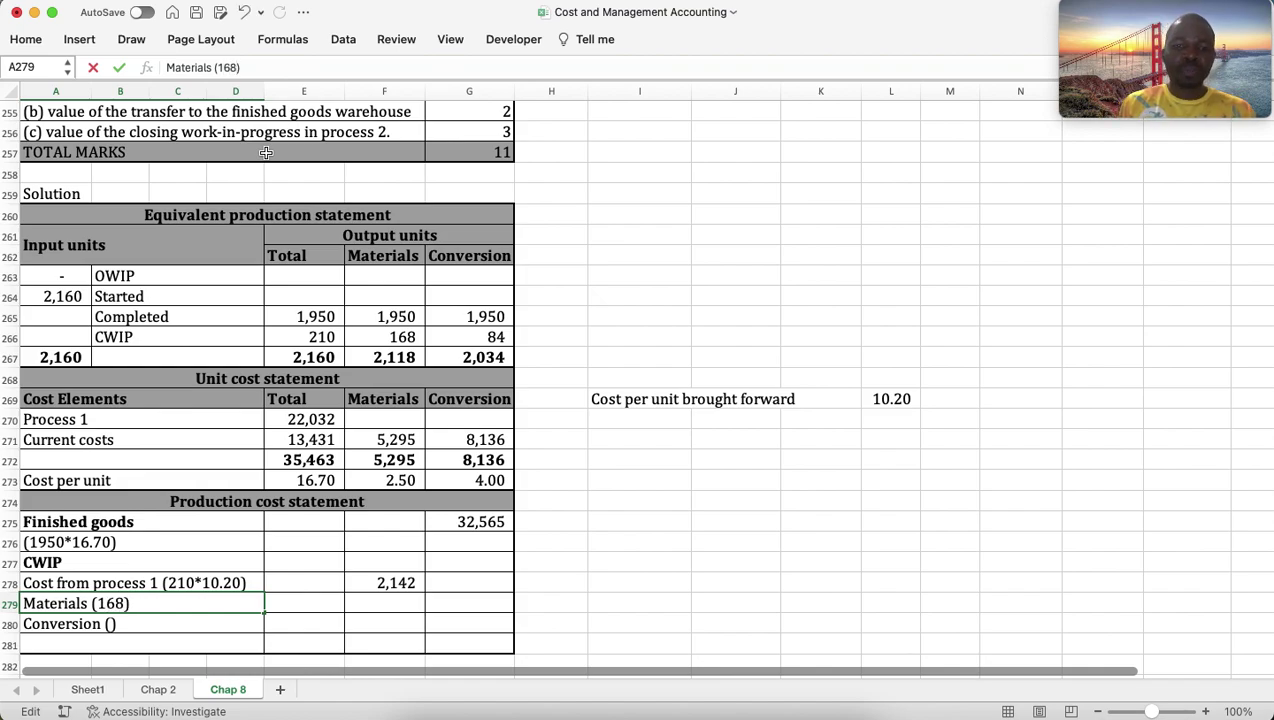
text(*)
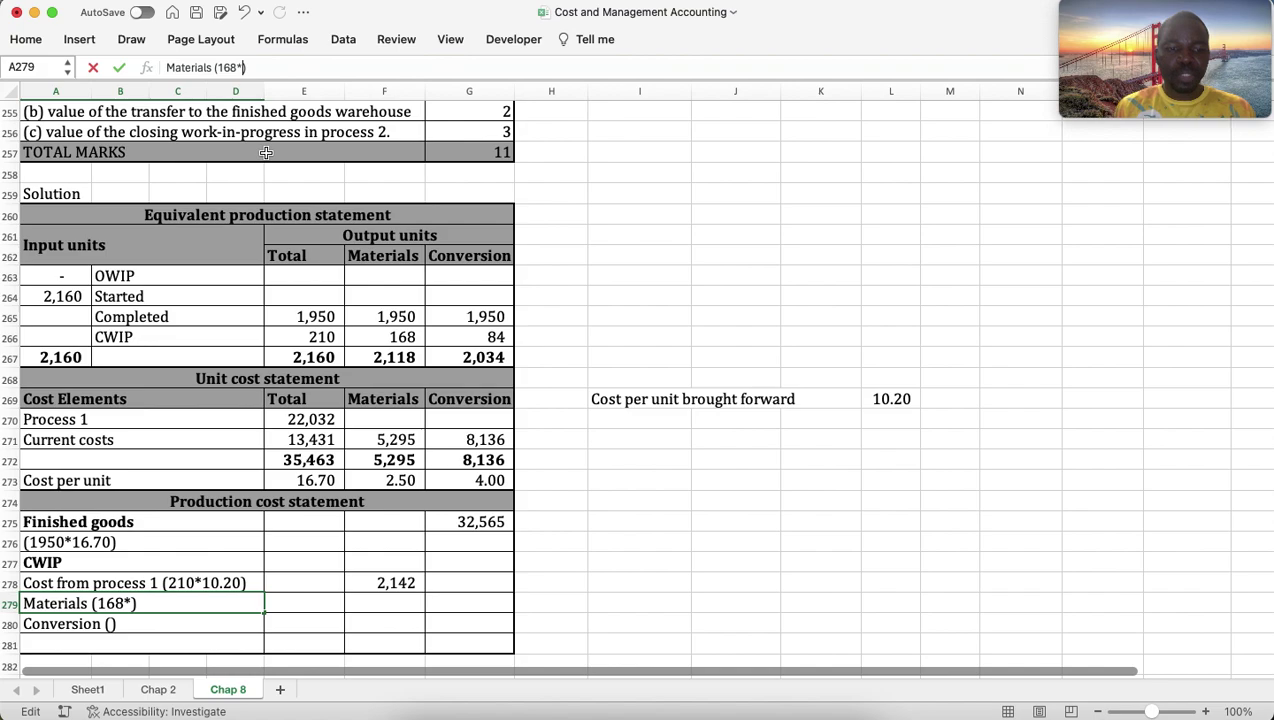
text(2)
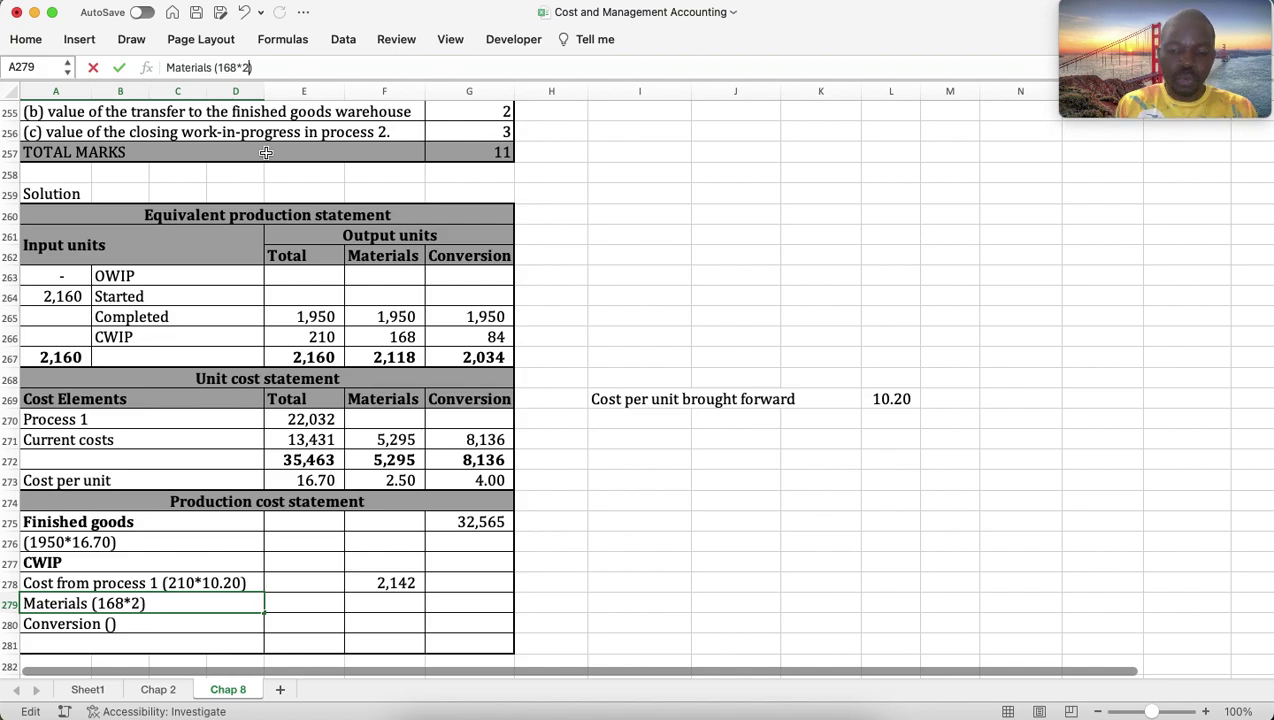
text(.)
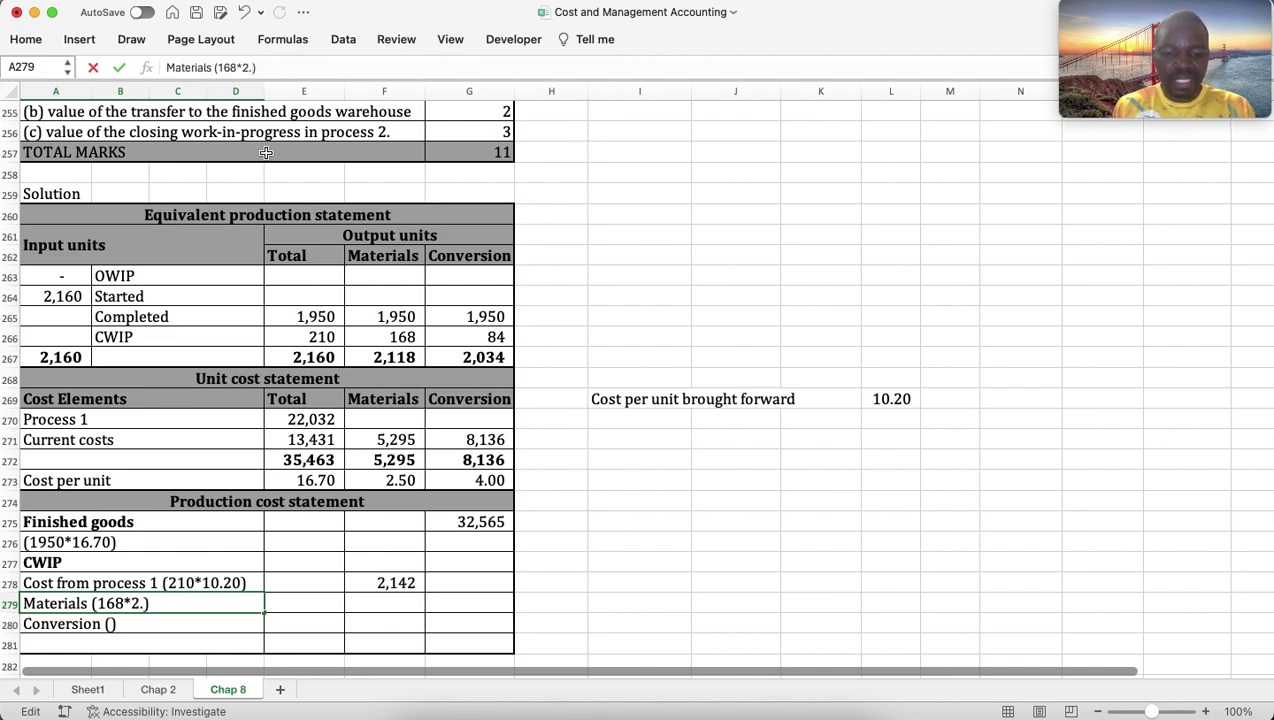
text(50)
key(Return)
Calculate the CWIP materials cost in F279 by multiplying the equivalent units F266 by the Materials cost per unit F273.
key(Up)
key(Right)
key(Right)
text(=)
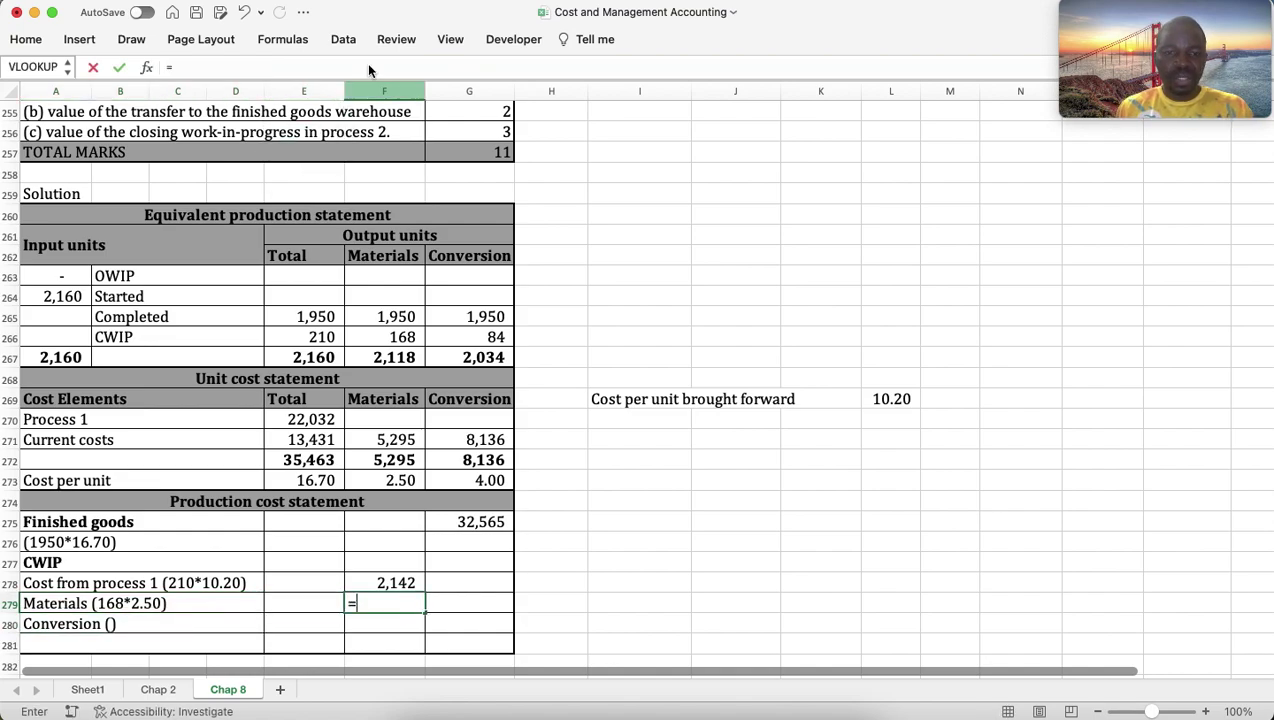
click(403, 334)
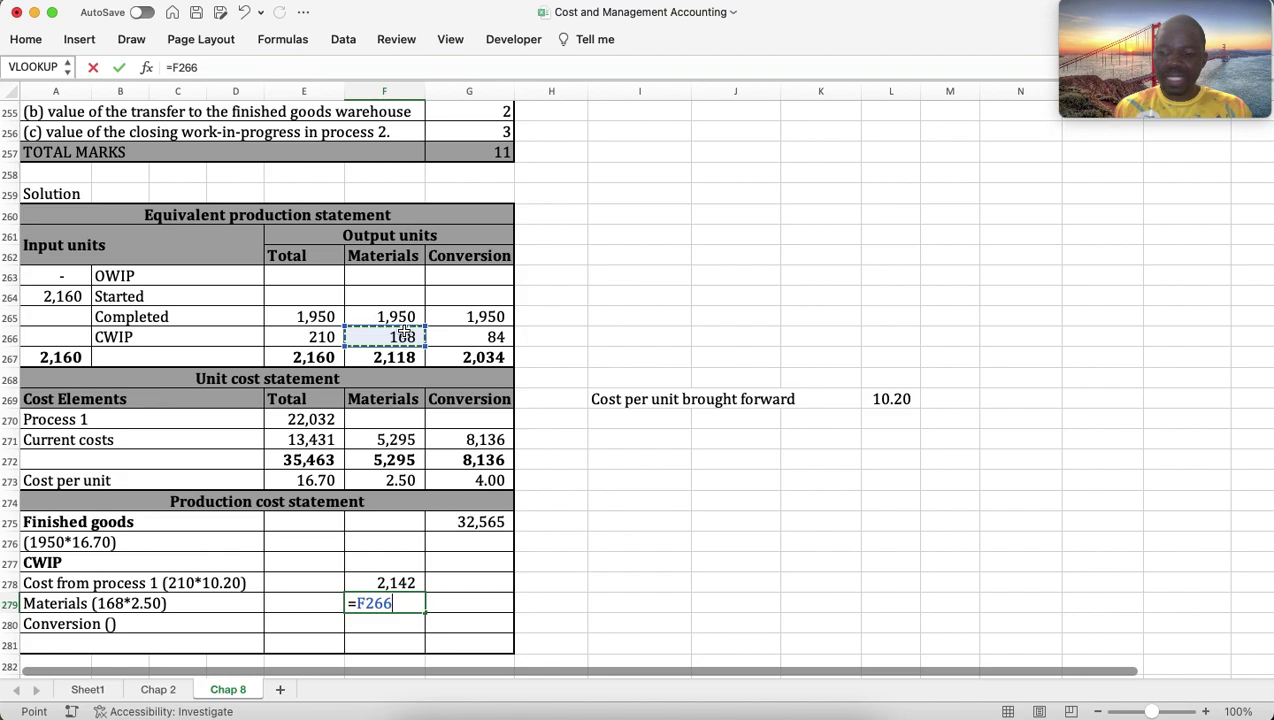
click(389, 477)
key(Return)
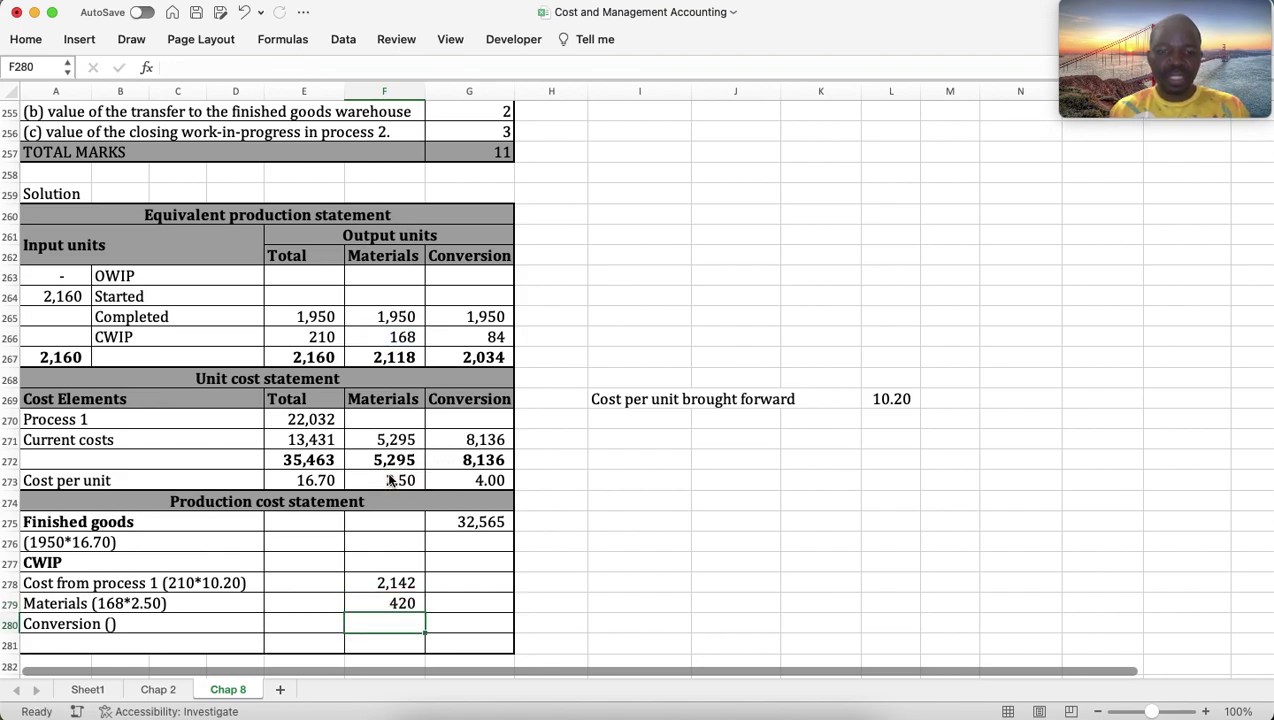
Add the working 84*4 inside the brackets of the Conversion label in A280.
key(Left)
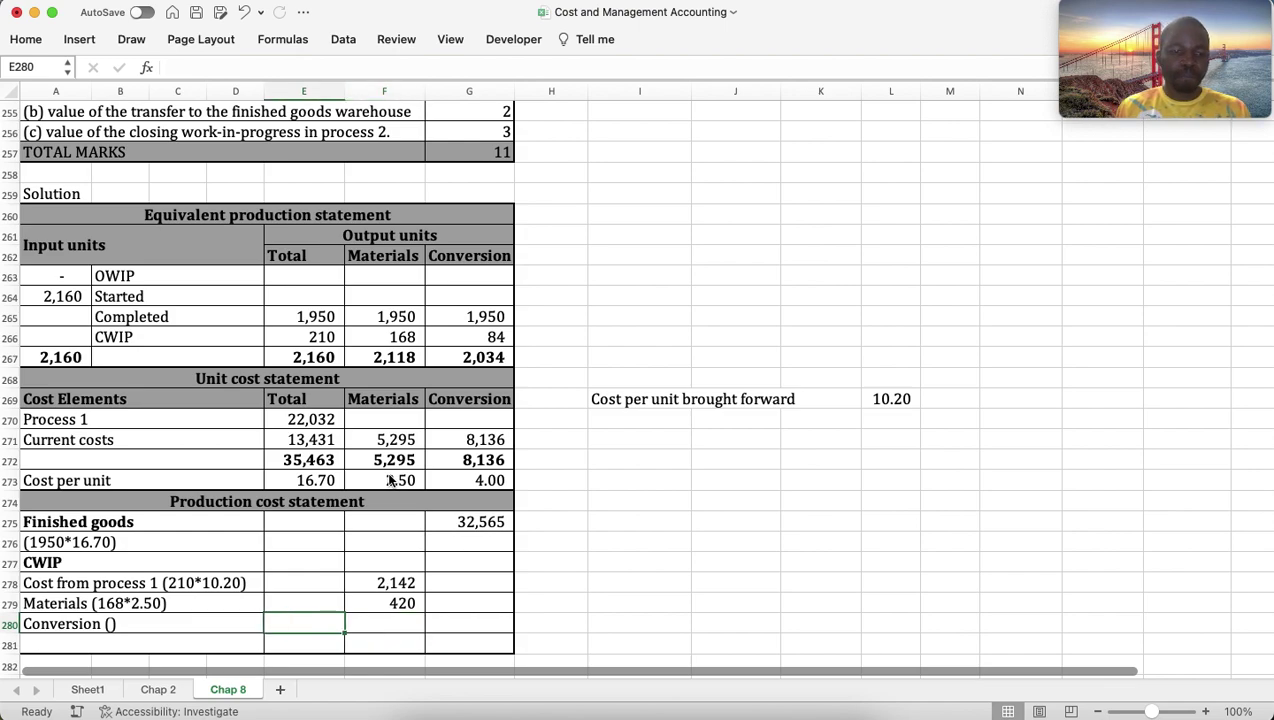
click(42, 620)
click(228, 67)
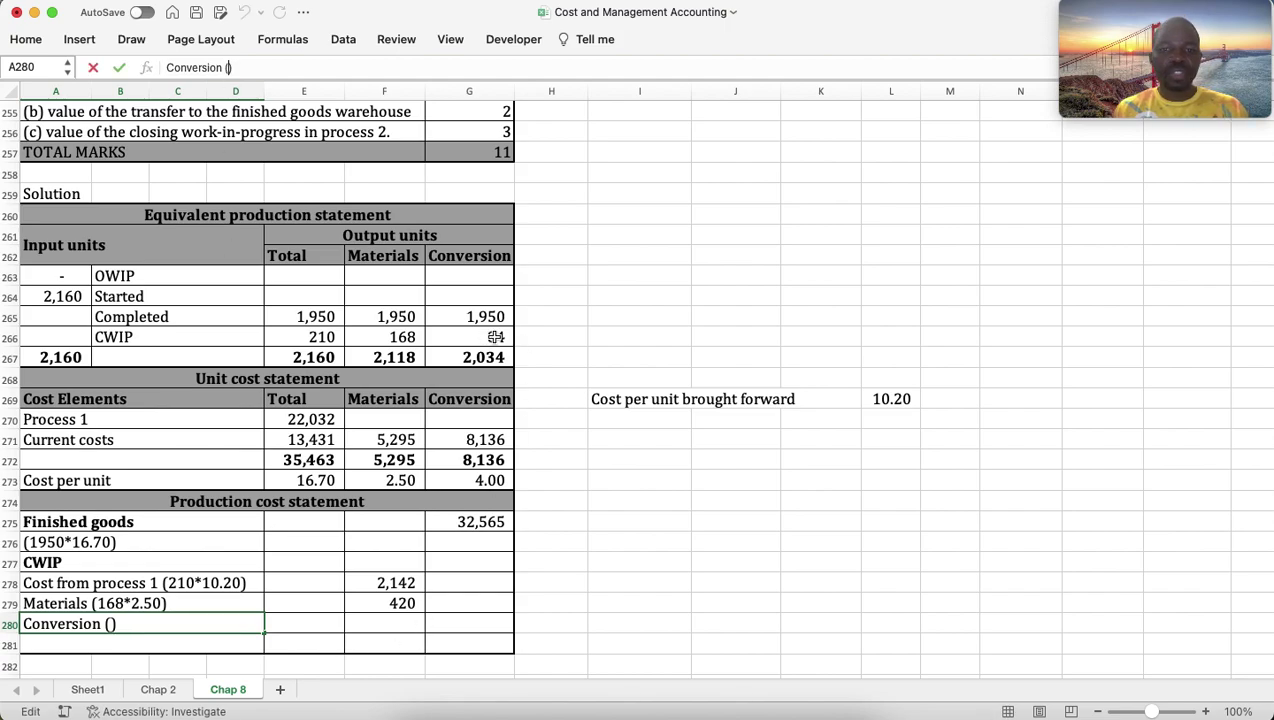
text(84*)
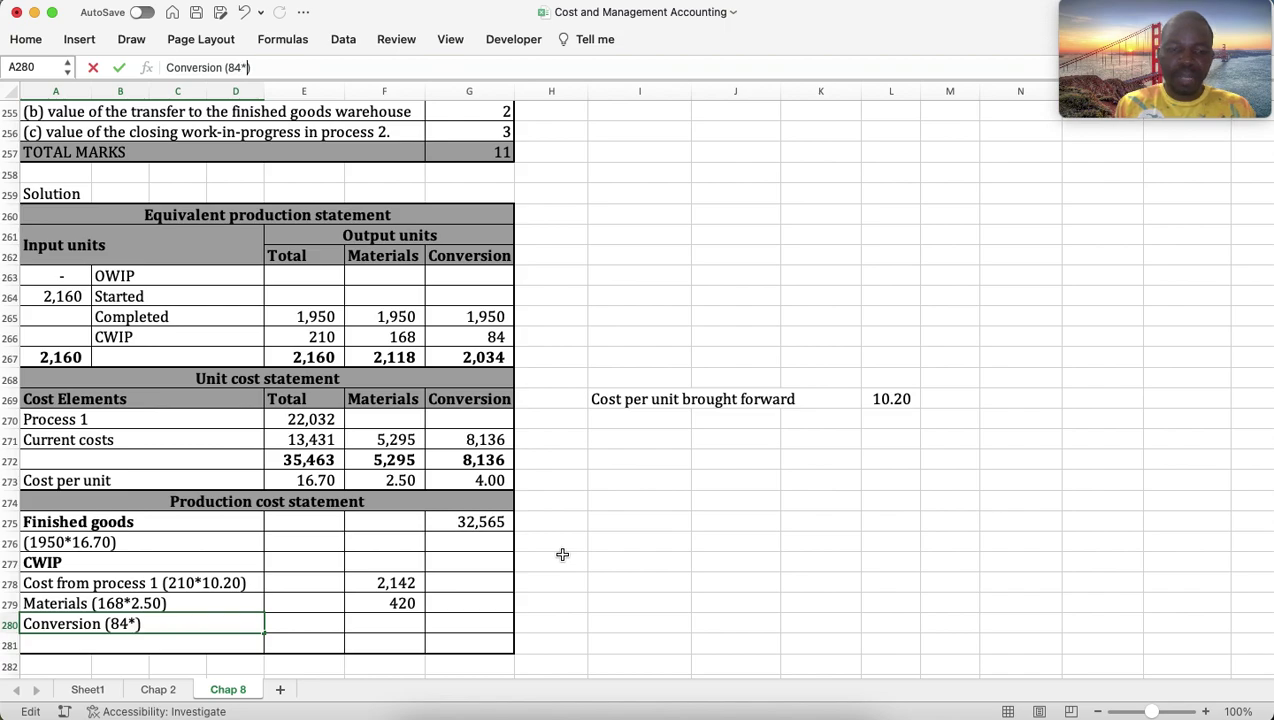
text(4)
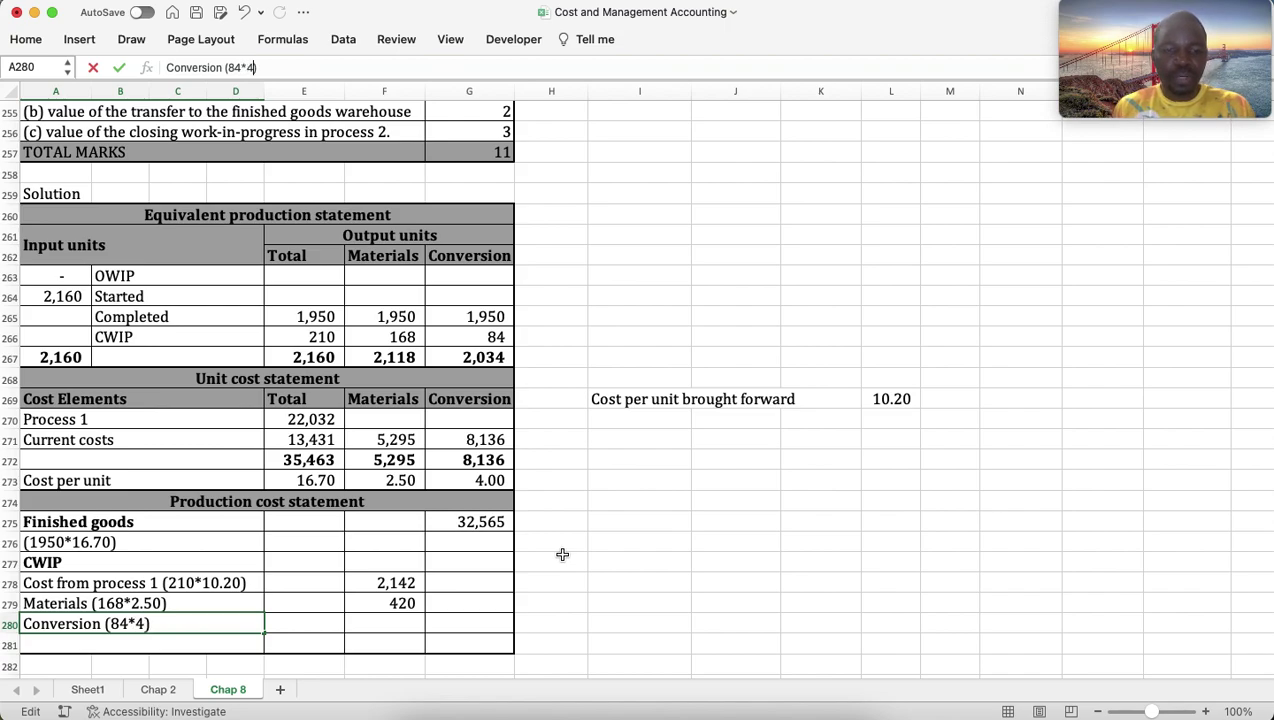
key(Return)
Calculate the CWIP conversion cost in F280 by multiplying the equivalent units G266 by the Conversion cost per unit G273.
key(Up)
key(Right)
key(Right)
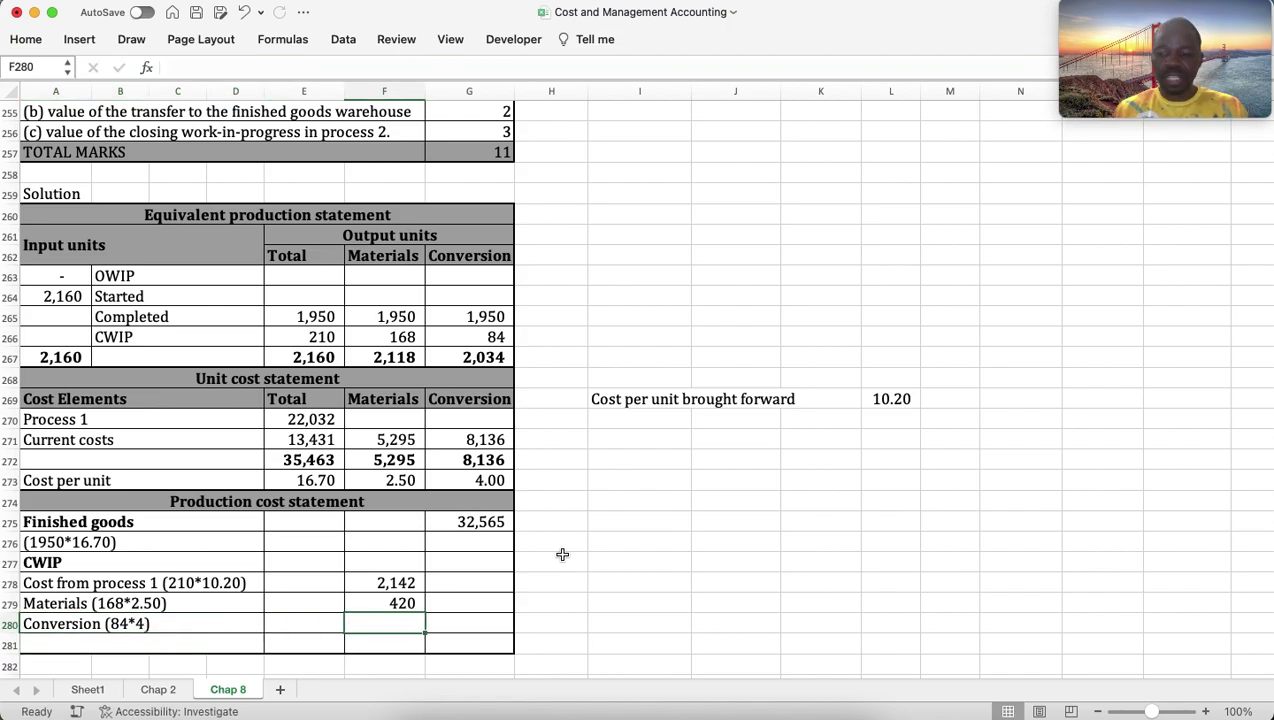
text(=)
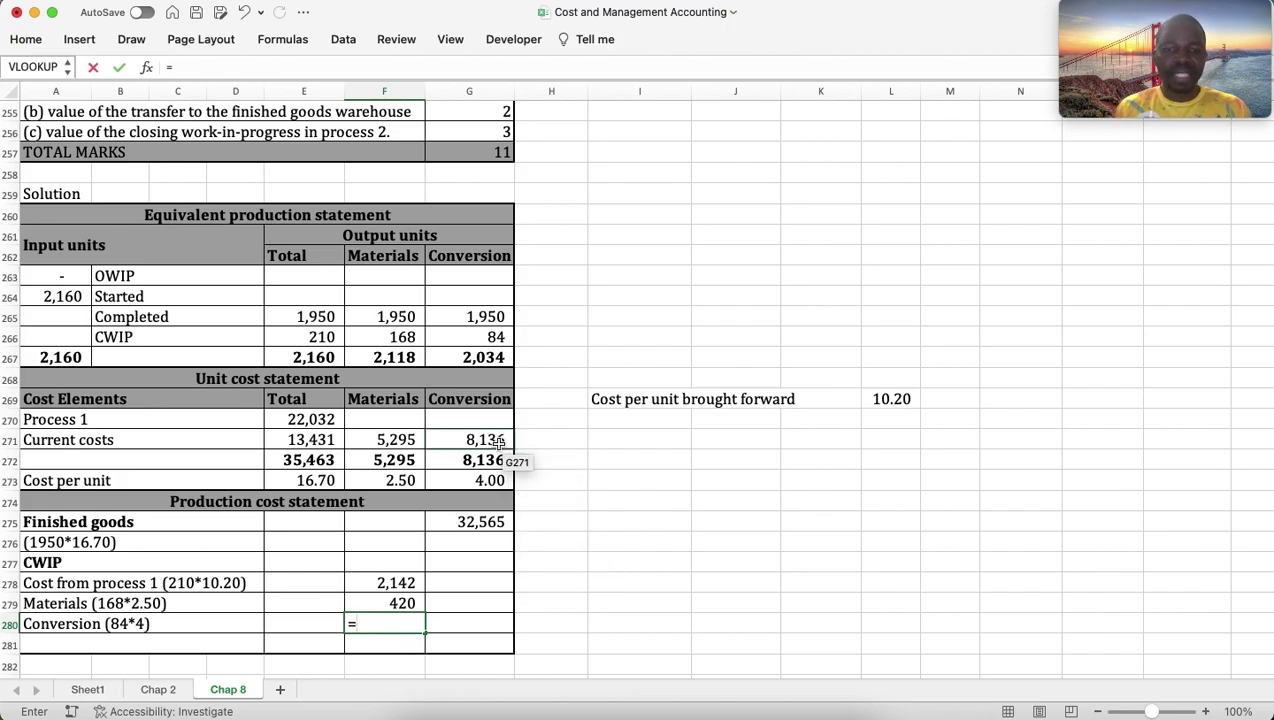
click(482, 341)
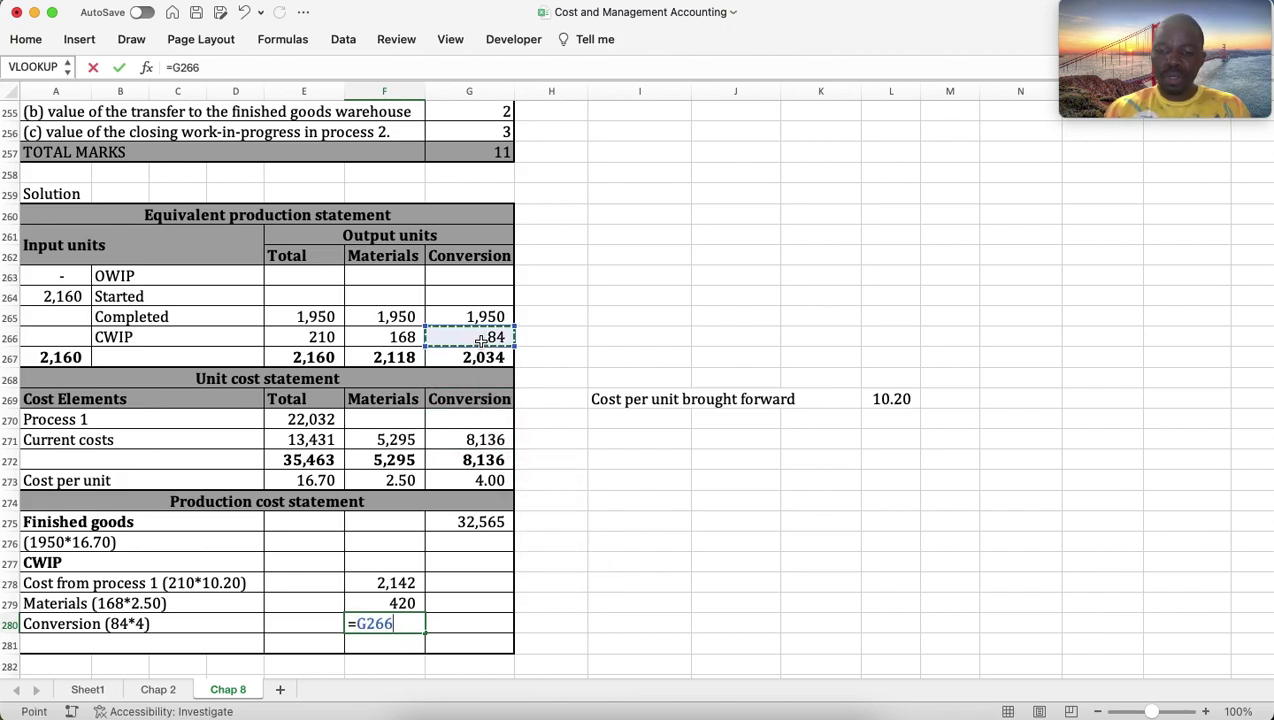
text(8)
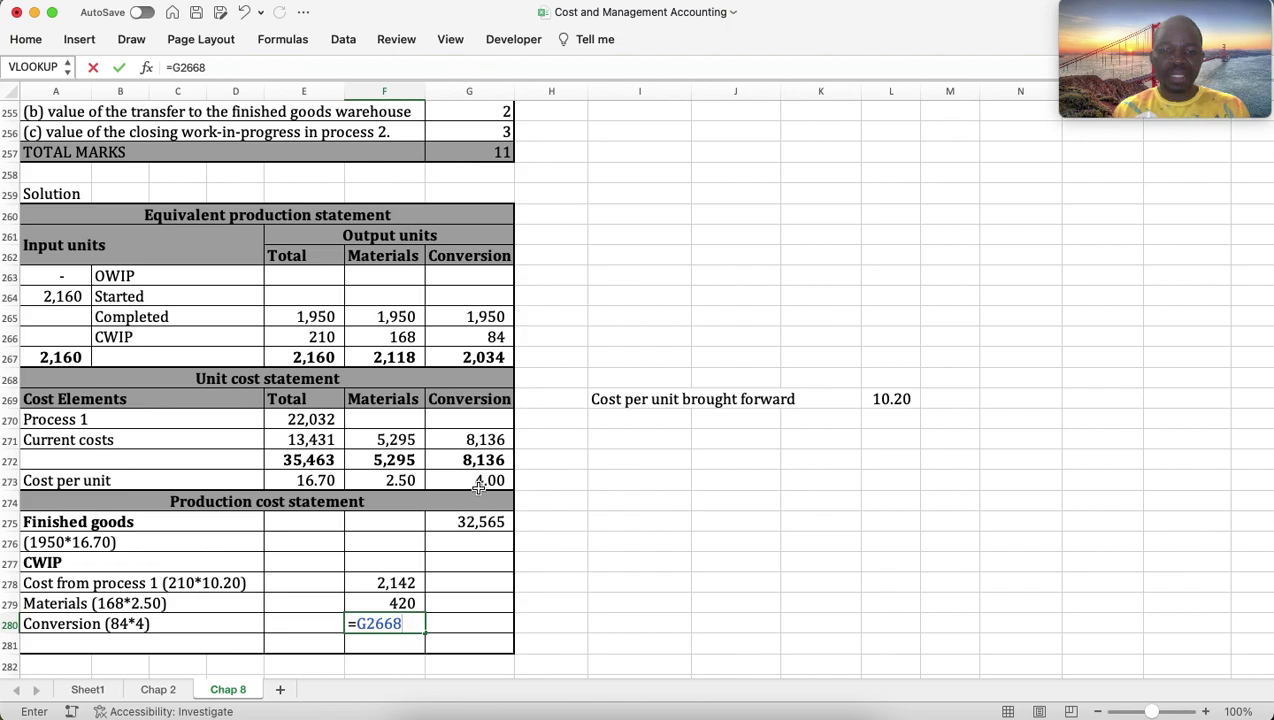
key(BackSpace)
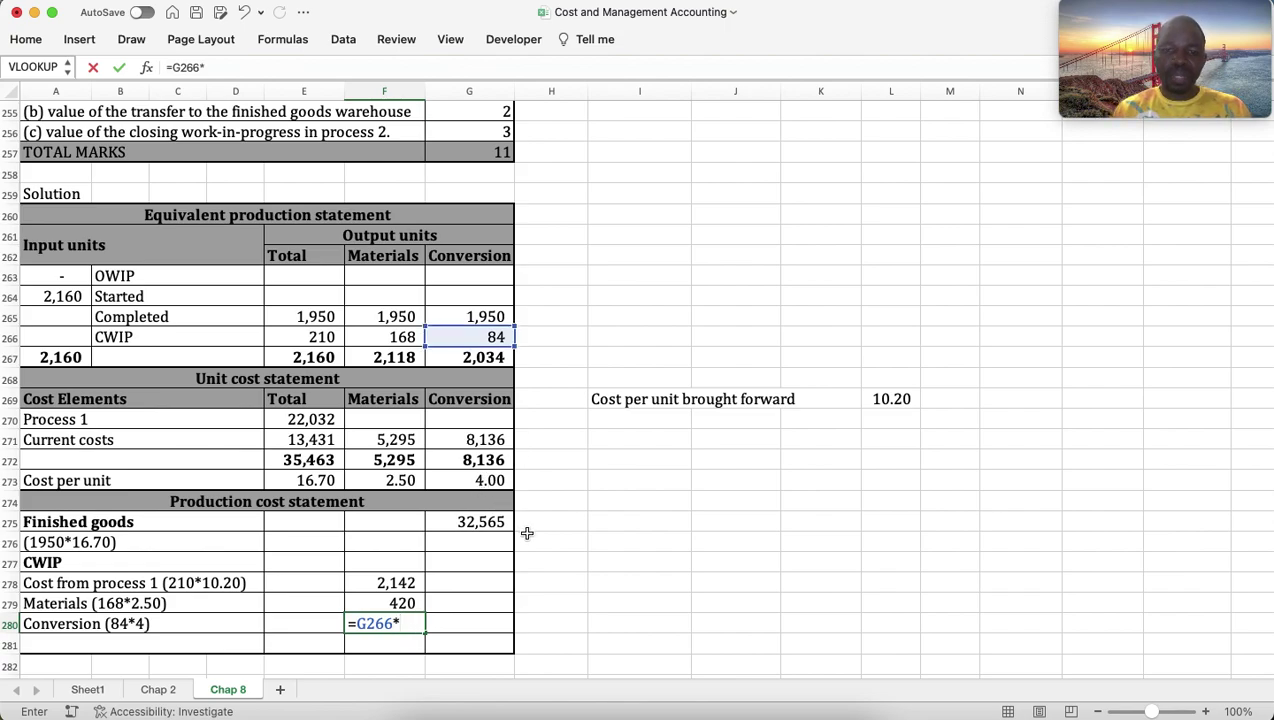
click(486, 482)
key(Return)
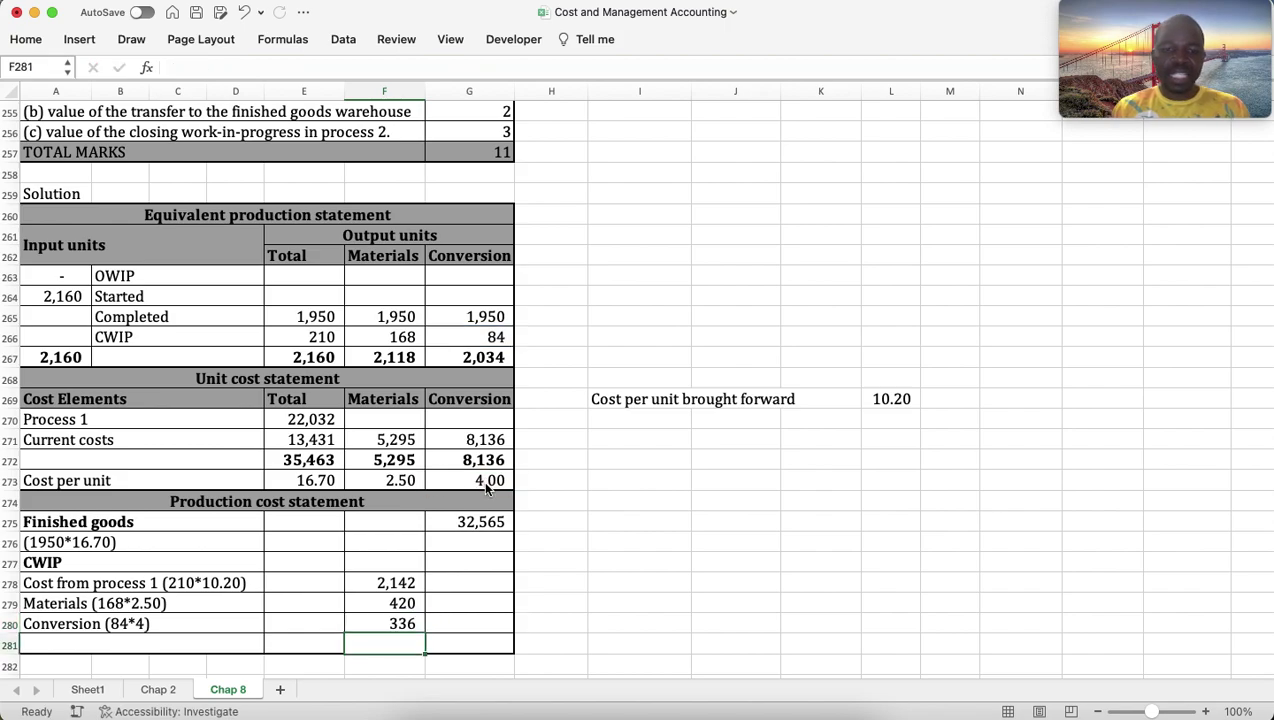
Total the CWIP cost components F278:F280 in G277 with a SUM formula.
key(Up)
key(Right)
key(Up)
key(Up)
key(Up)
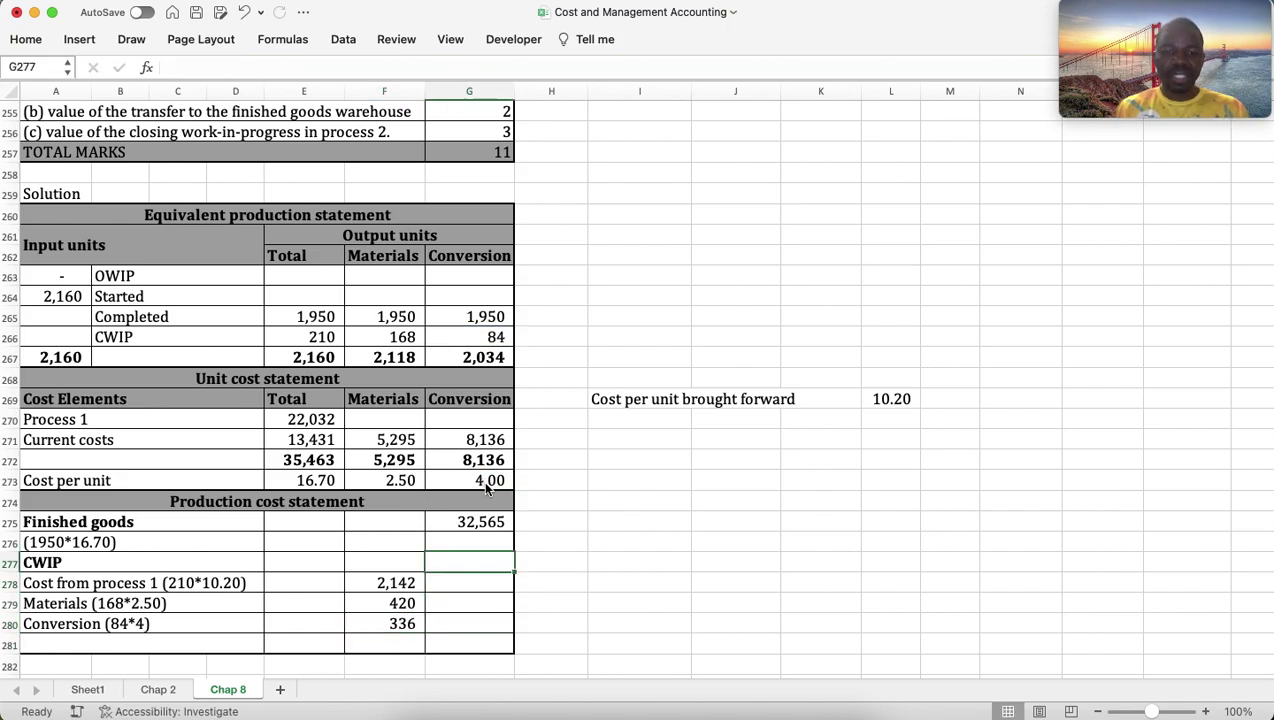
text(=su)
key(Tab)
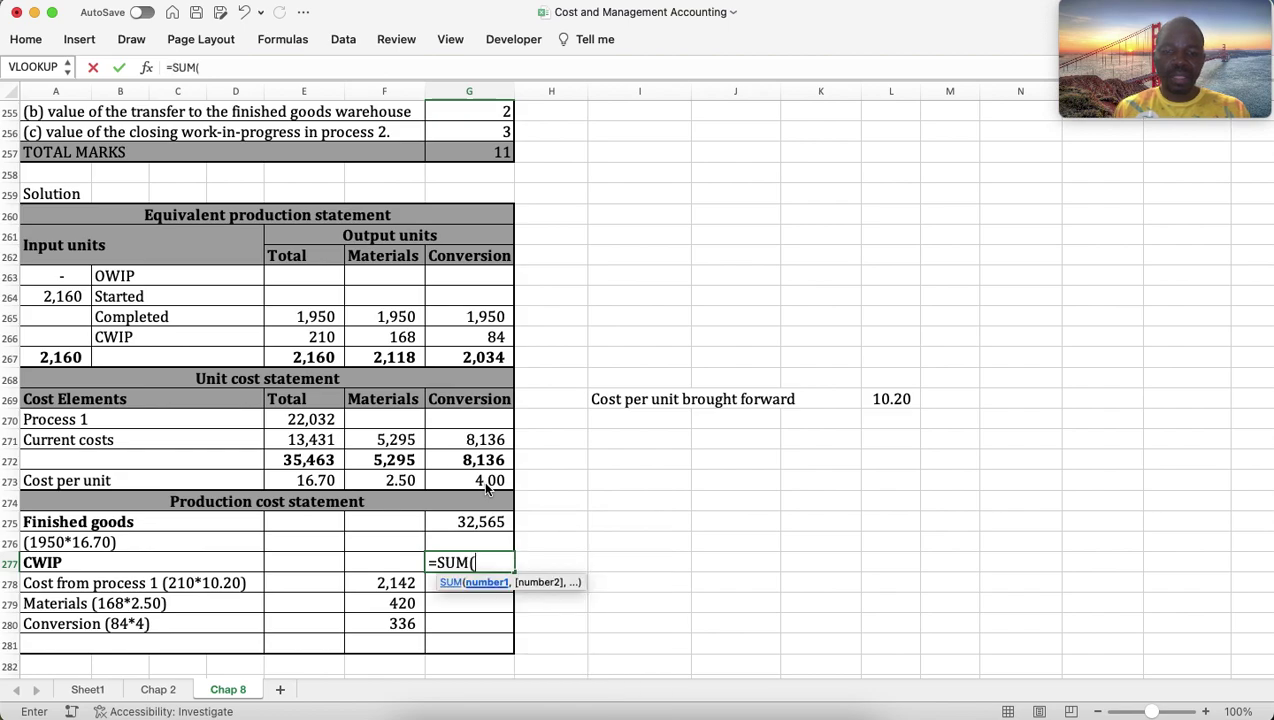
key(Left)
key(Down)
key(shift+Down)
key(shift+Down)
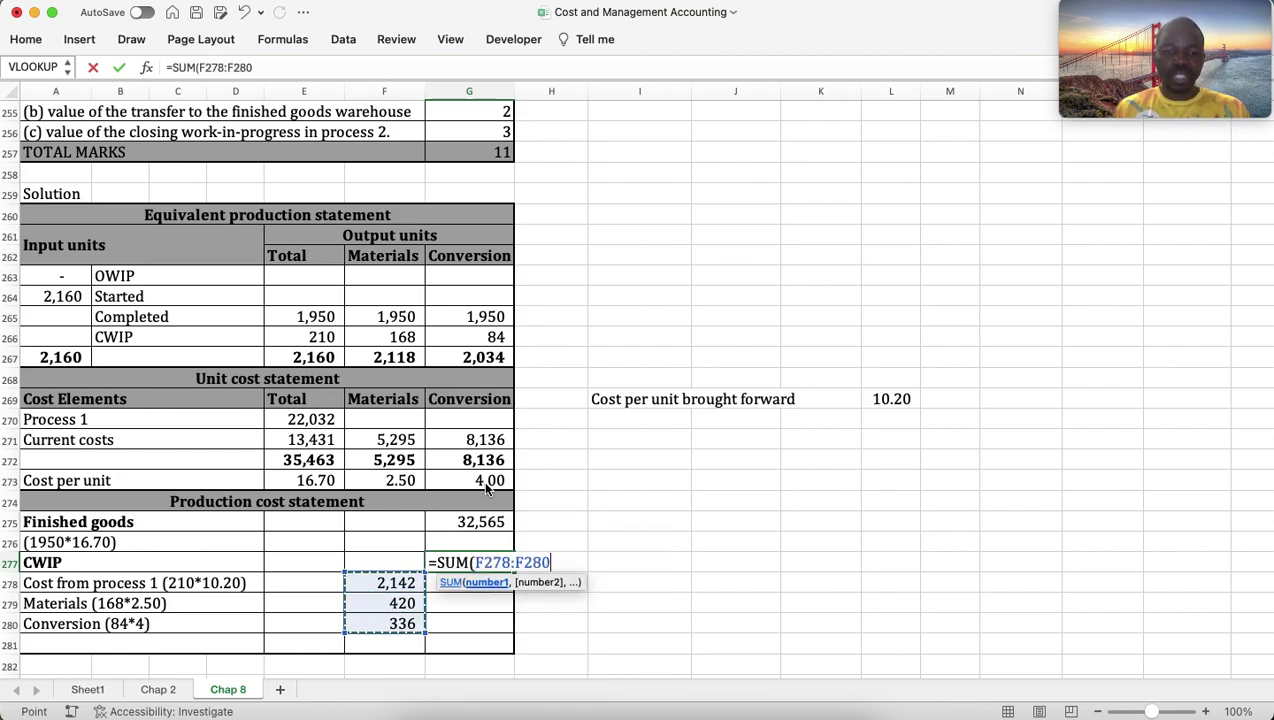
key(Return)
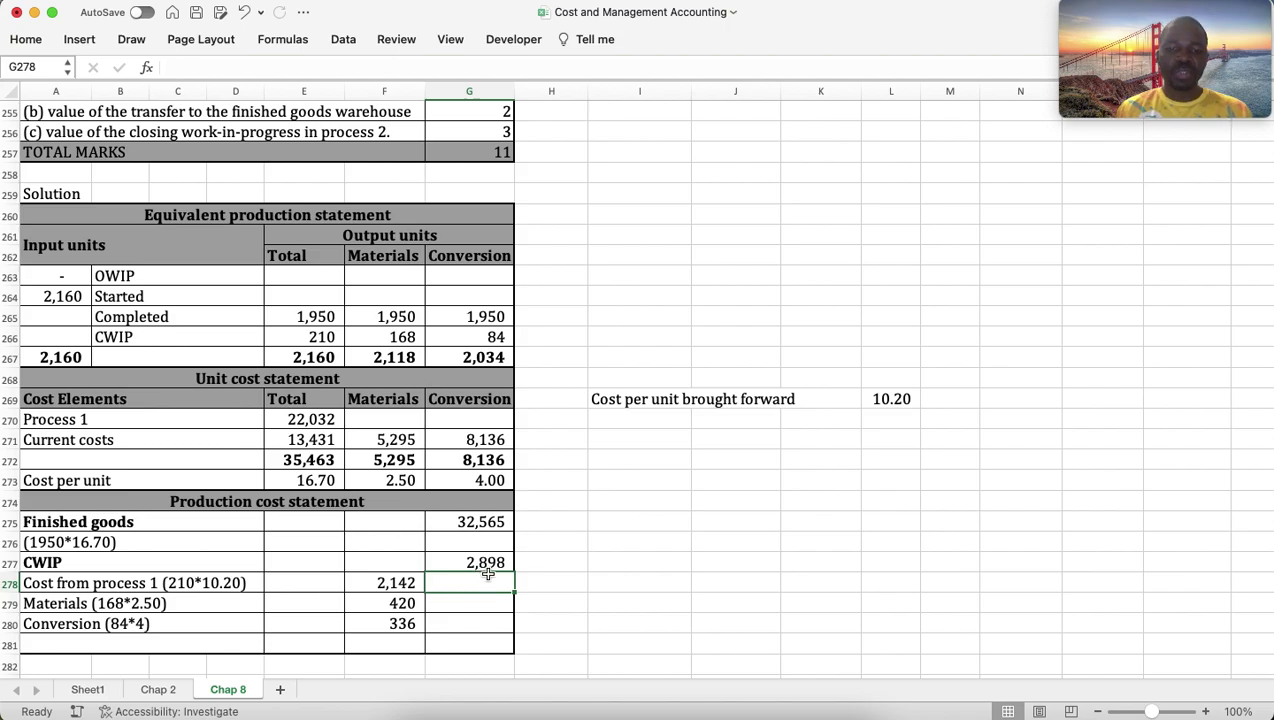
Total the production cost statement in G281 with a SUM formula covering finished goods and CWIP, G275:G280.
click(483, 639)
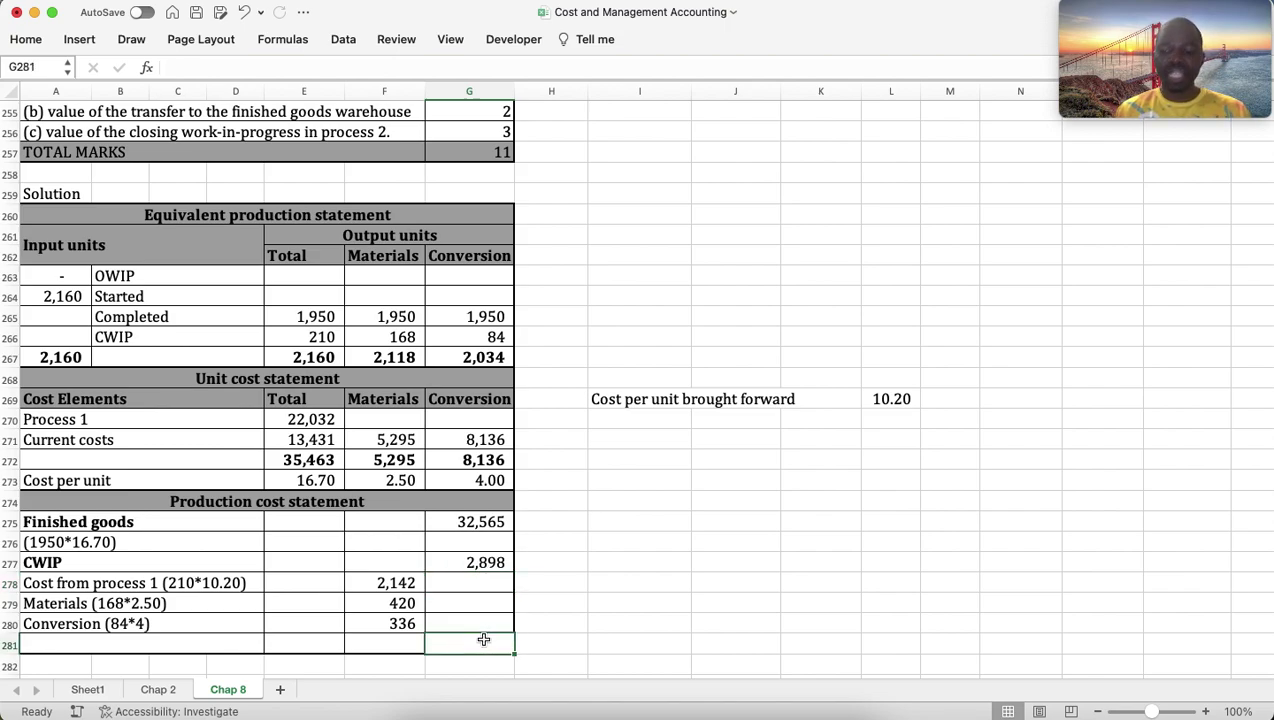
text(=su)
key(Tab)
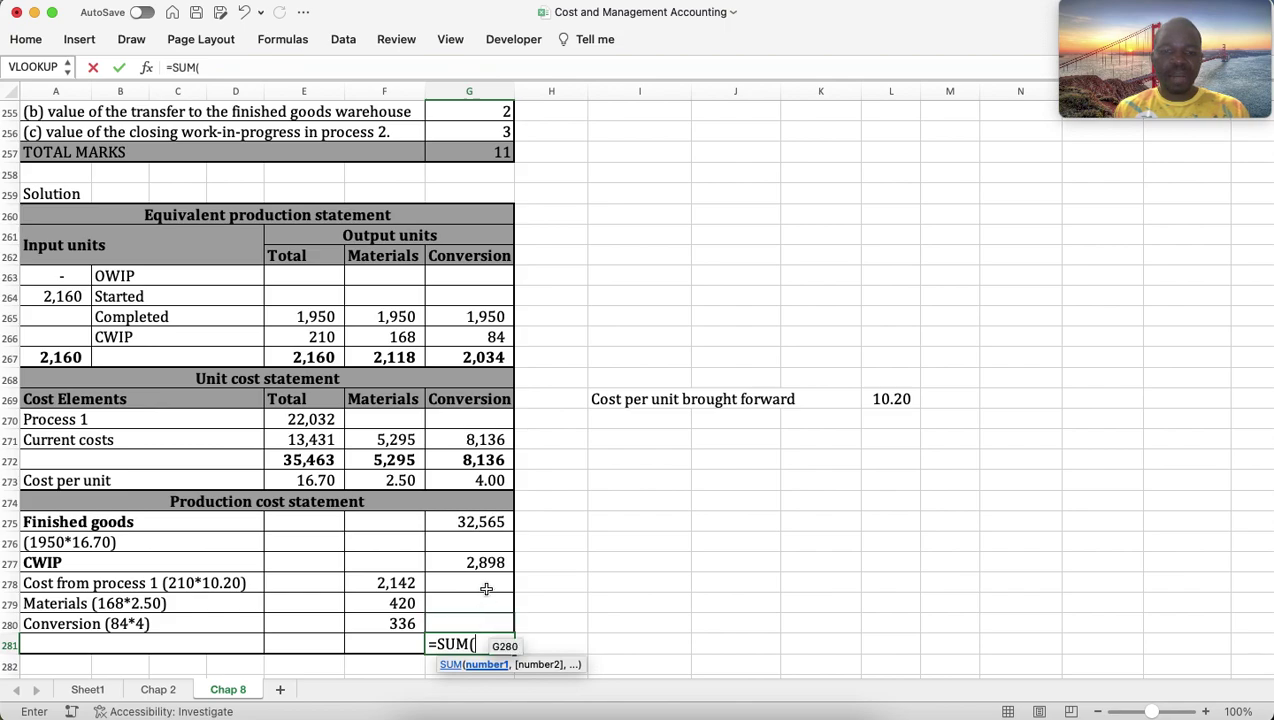
click(478, 523)
key(shift+Down)
key(shift+Down)
key(shift+Down)
key(shift+Down)
key(shift+Down)
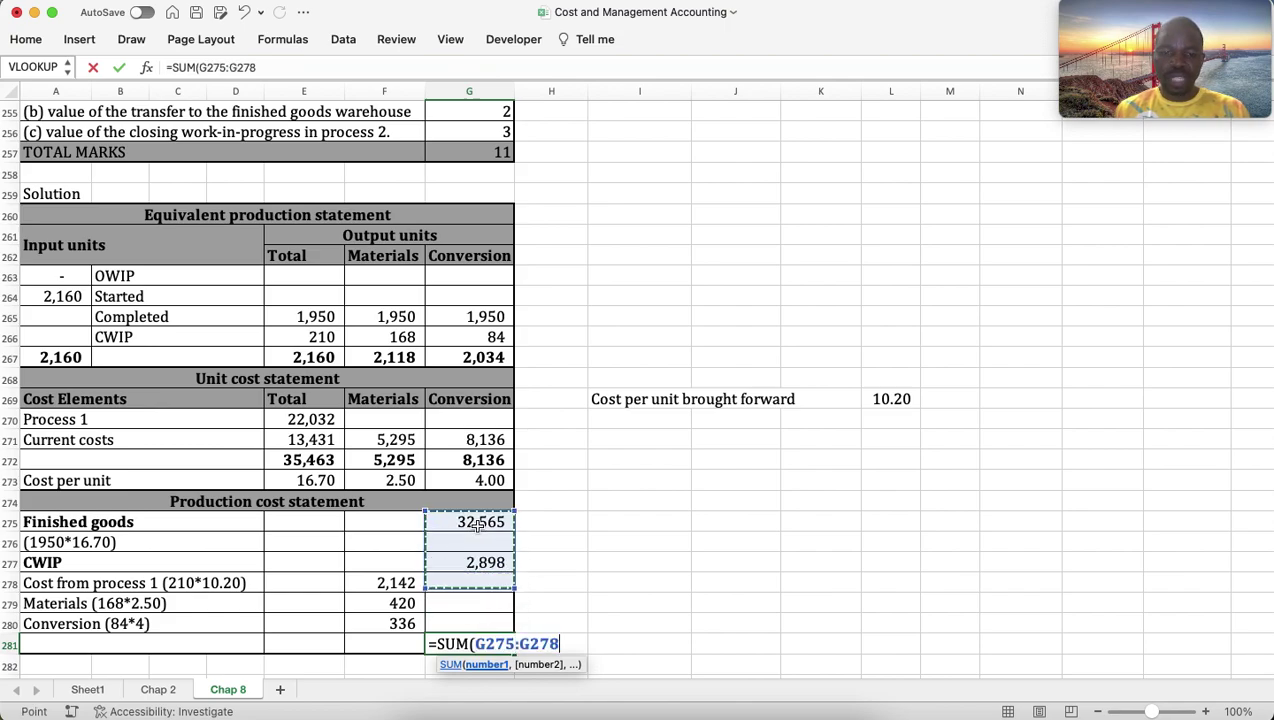
key(Return)
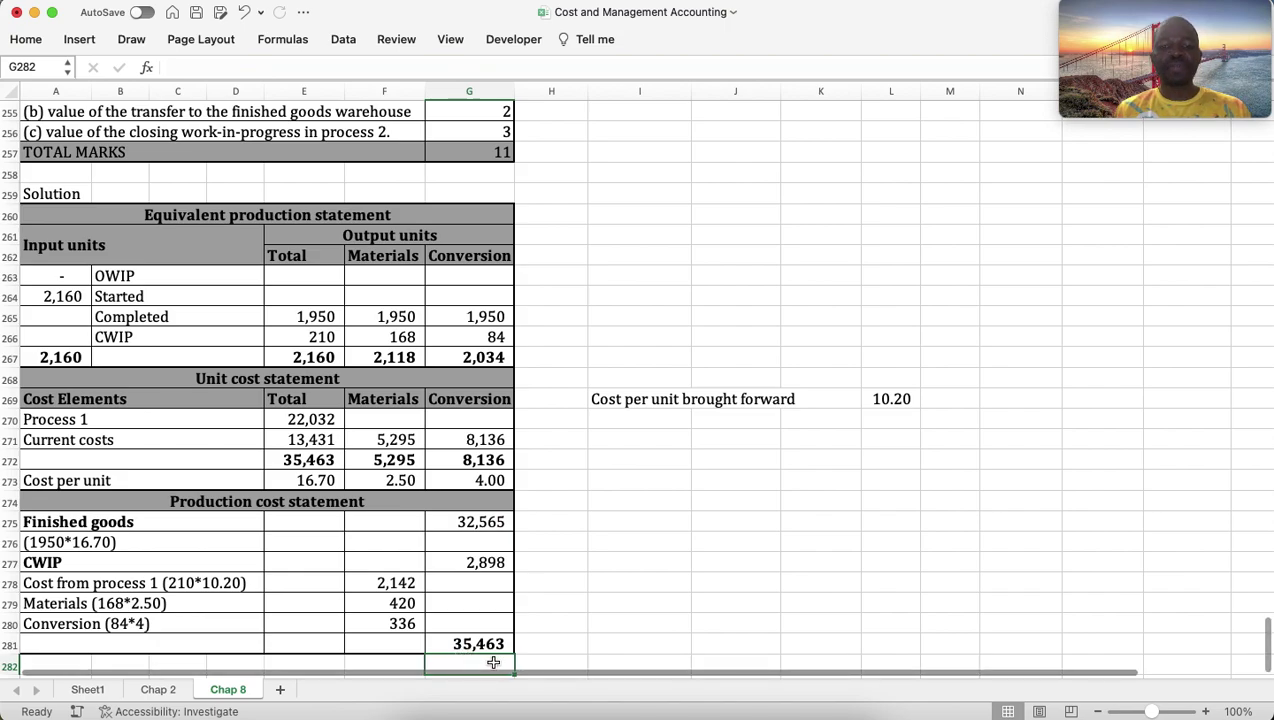
Check the total cost in E272 of the unit cost statement and save the workbook.
click(314, 460)
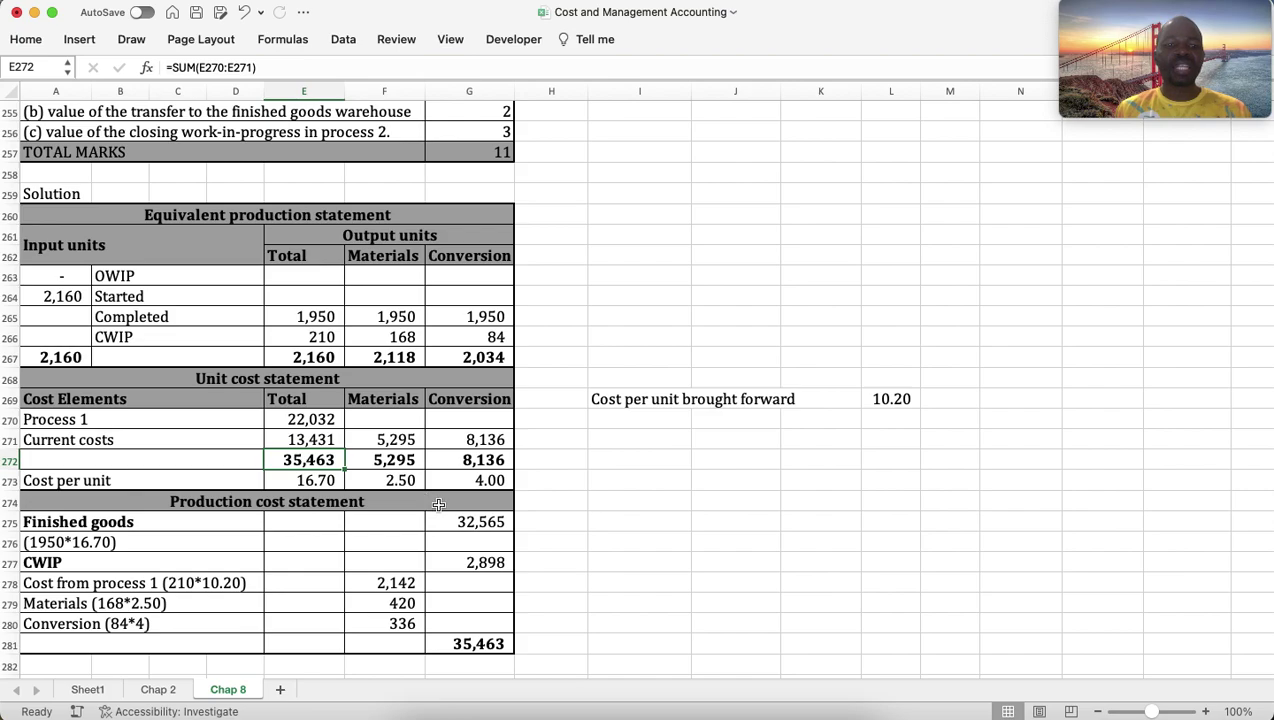
click(196, 12)
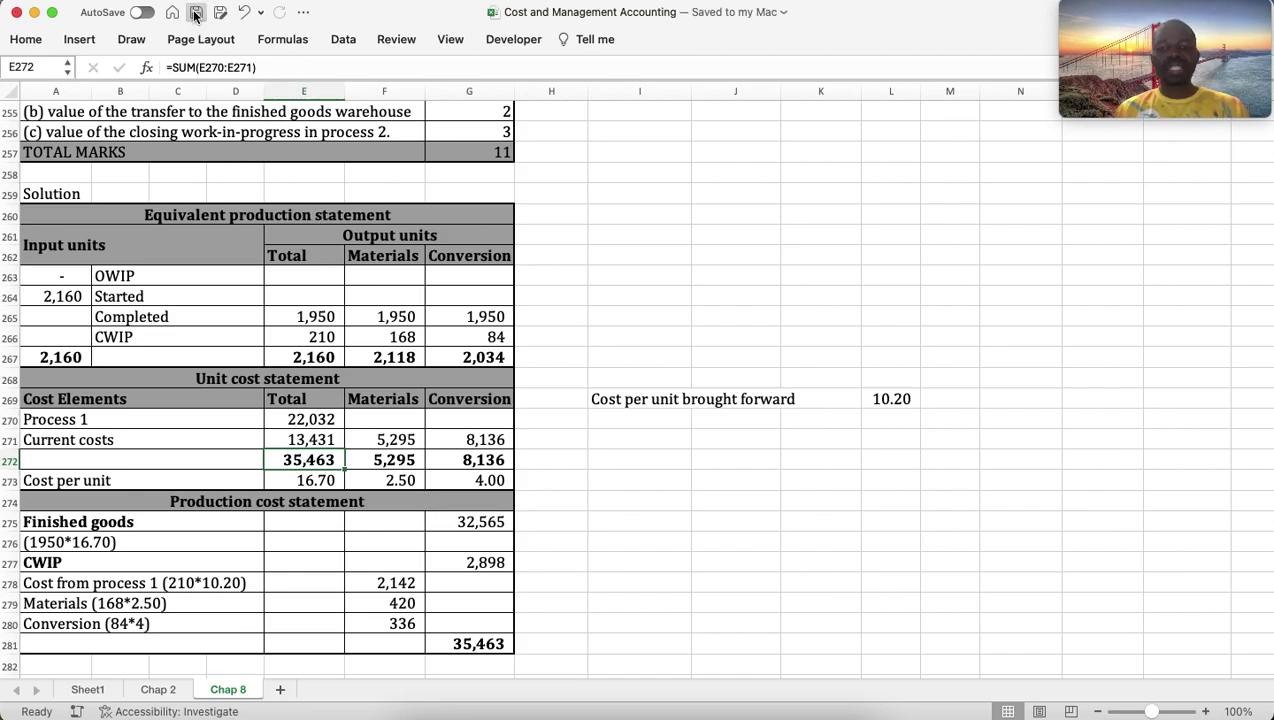